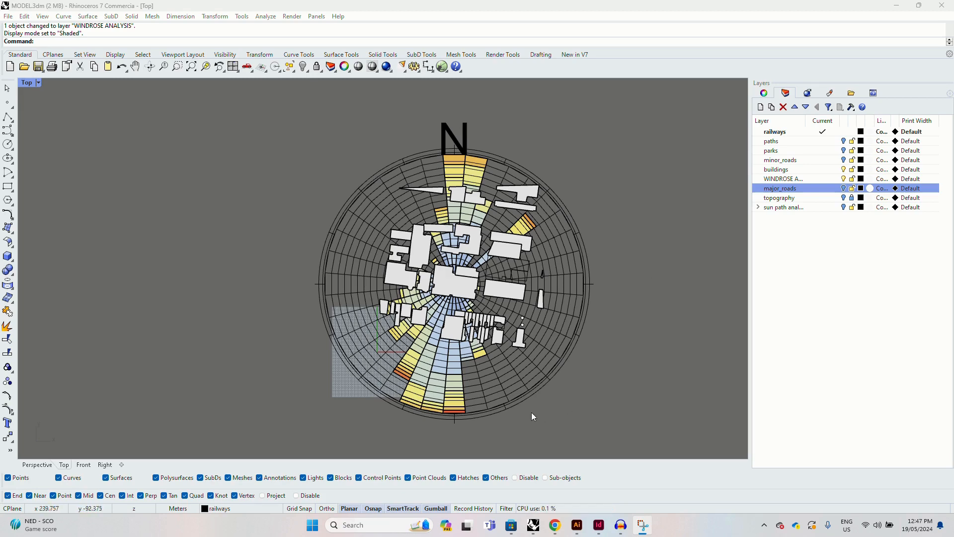
Select the coloured wind rose mesh beneath the buildings to check its extent, and clear the selection
scroll(485, 403, "up", 5)
scroll(472, 370, "up", 3)
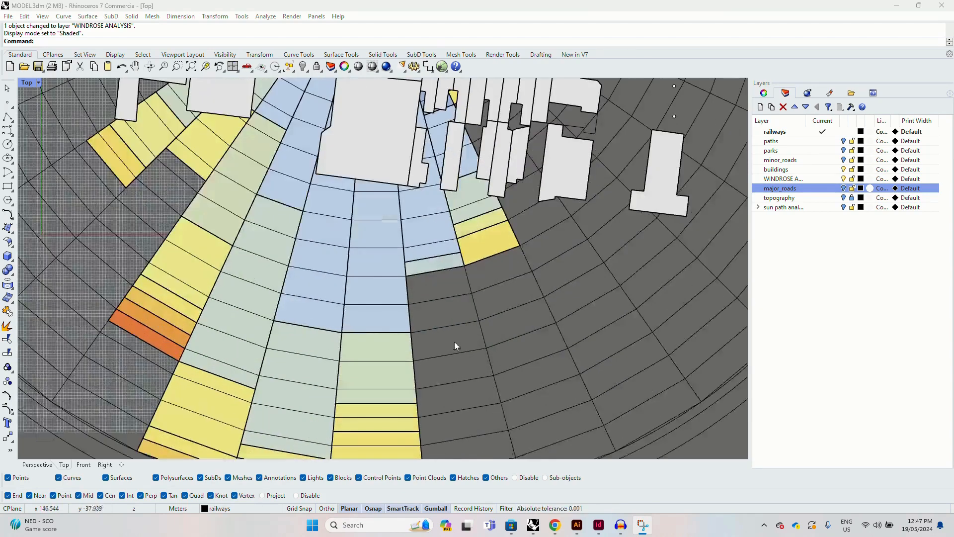
left_click(485, 334)
key("Escape")
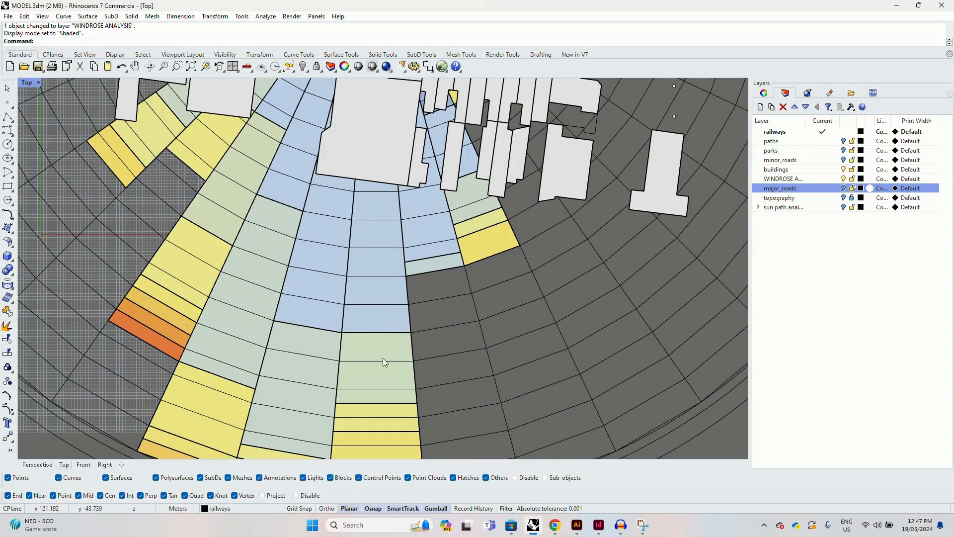
left_click(370, 351)
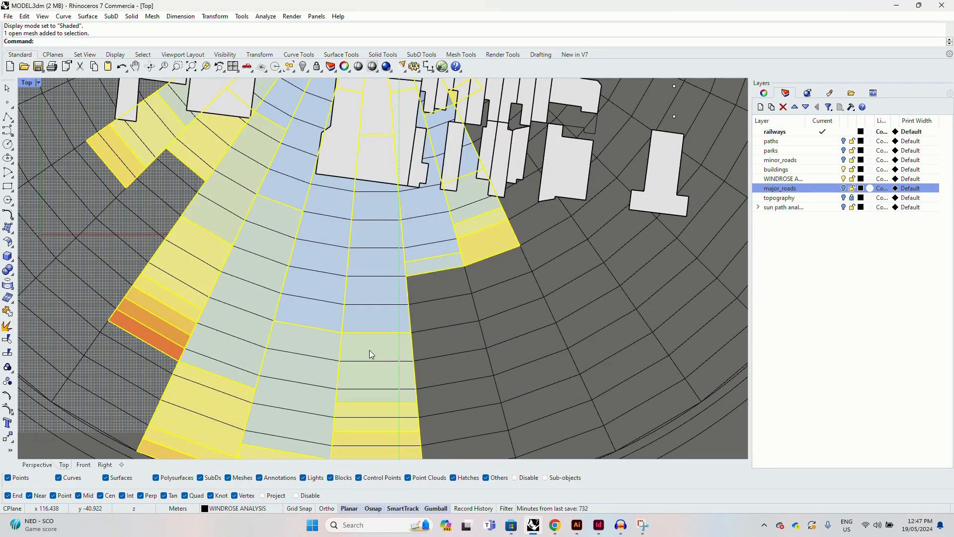
scroll(369, 350, "down", 8)
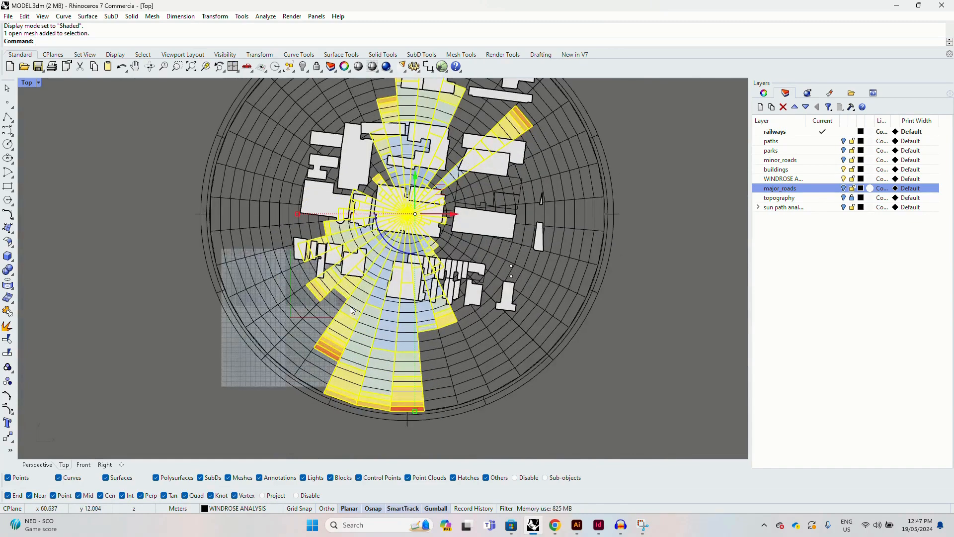
left_click(475, 446)
scroll(464, 363, "down", 5)
scroll(405, 285, "up", 3)
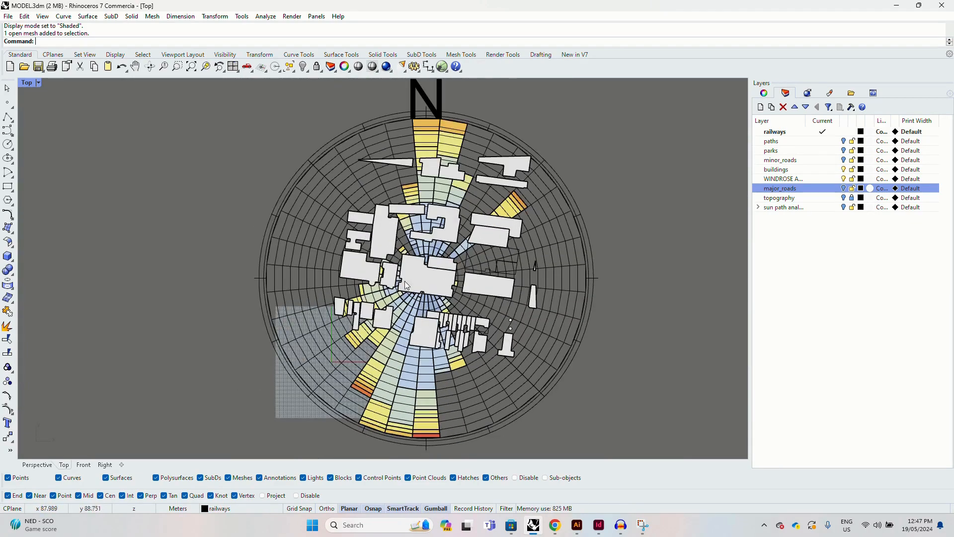
Add a sublayer named MESH under the WINDROSE ANALYSIS layer
left_click(802, 180)
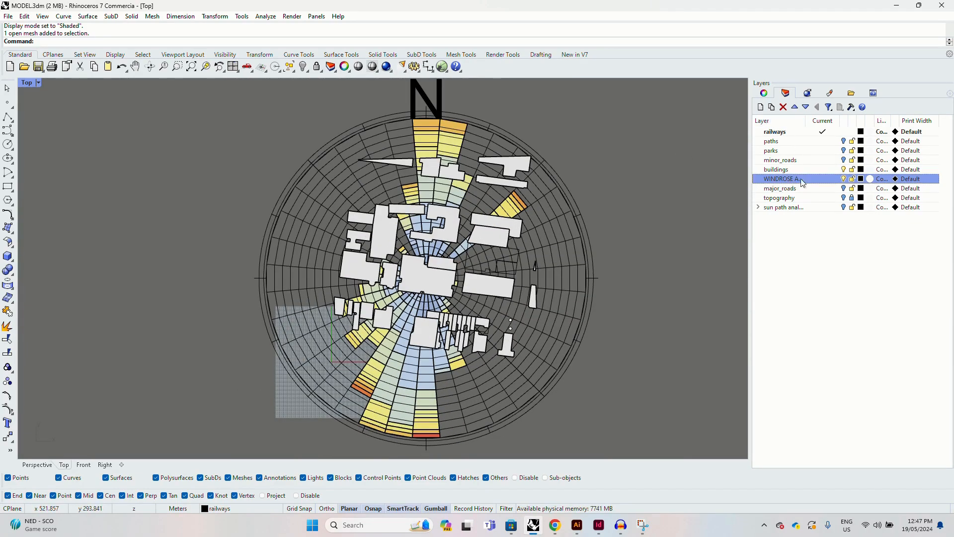
left_click(771, 107)
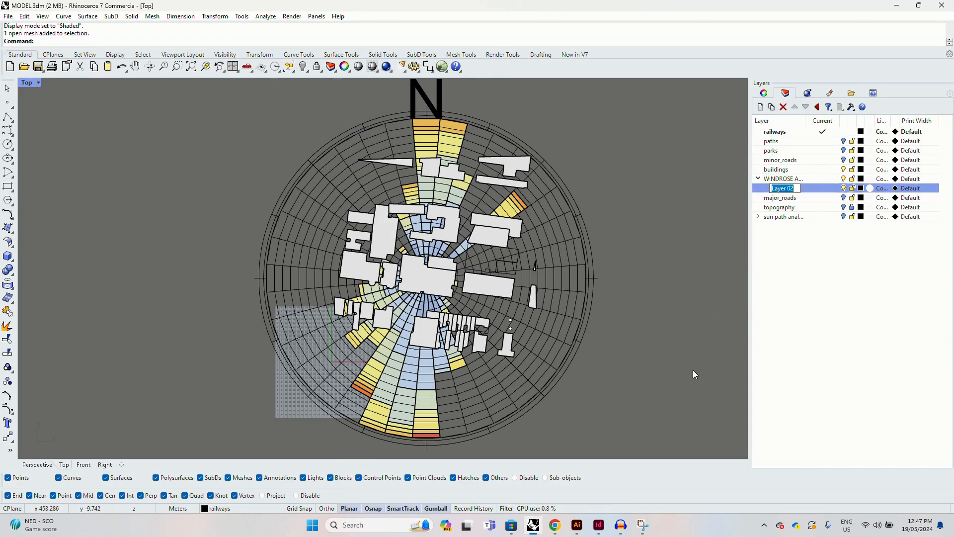
type("MESH")
key("Return")
Move the coloured wind rose mesh onto the MESH sublayer and clear the selection
scroll(418, 393, "up", 10)
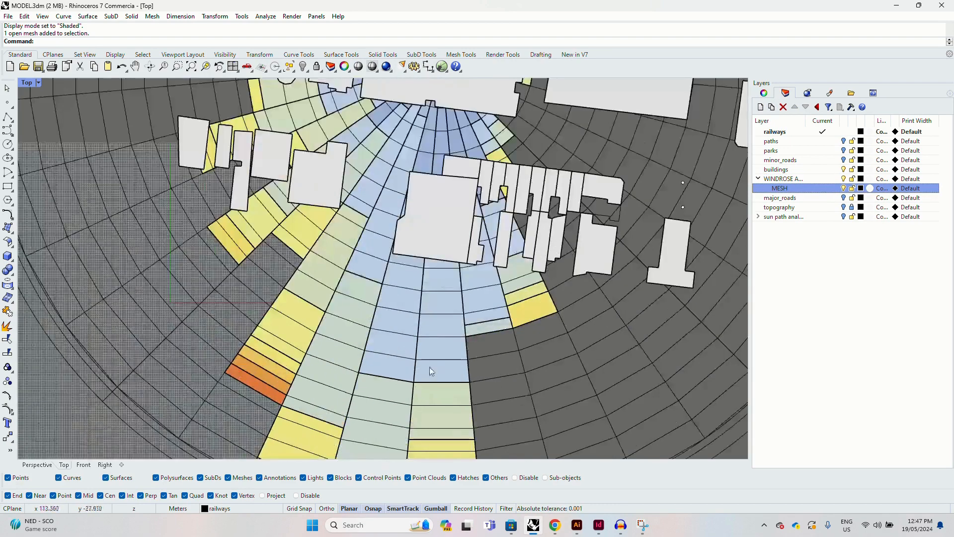
left_click(429, 368)
right_click(794, 193)
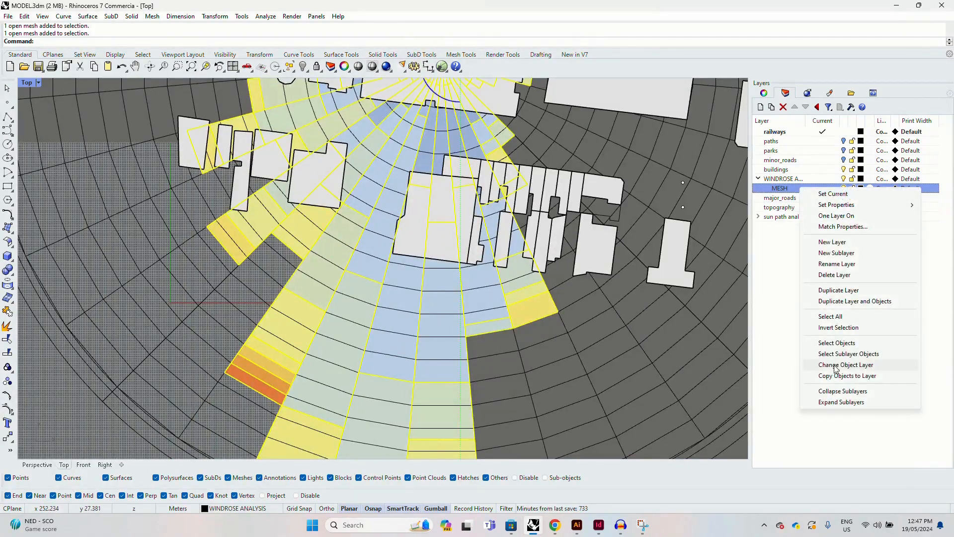
left_click(855, 367)
scroll(534, 306, "down", 5)
key("Escape")
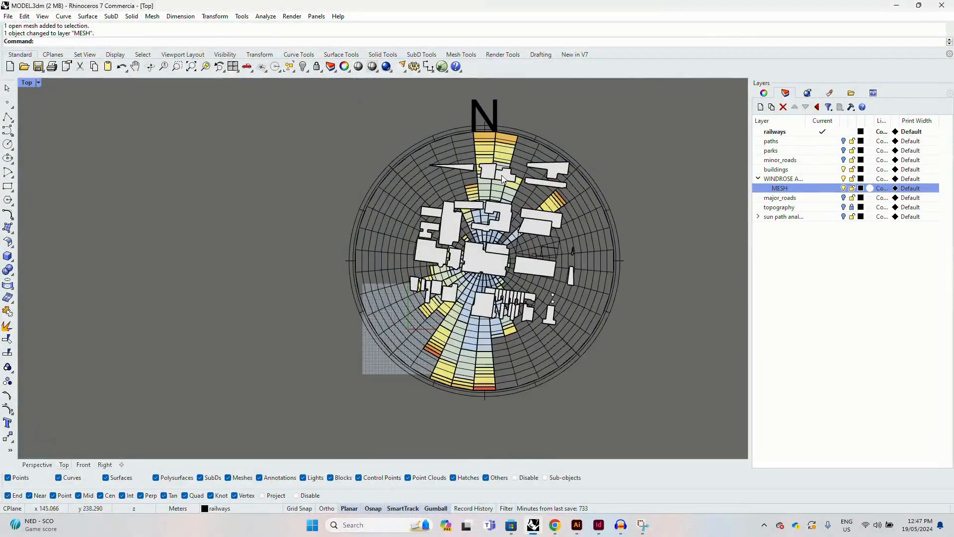
scroll(526, 248, "up", 5)
left_click(521, 225)
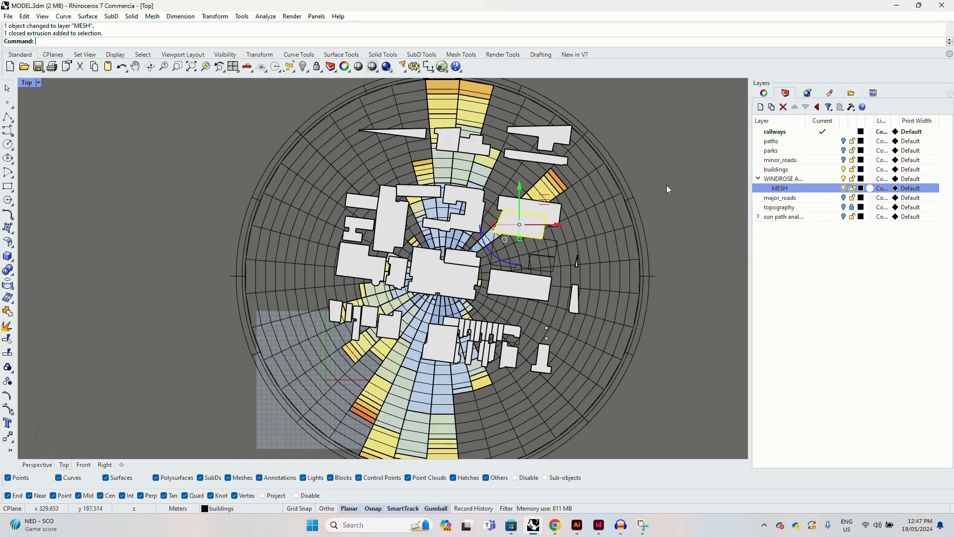
left_click(551, 211)
left_click(710, 198)
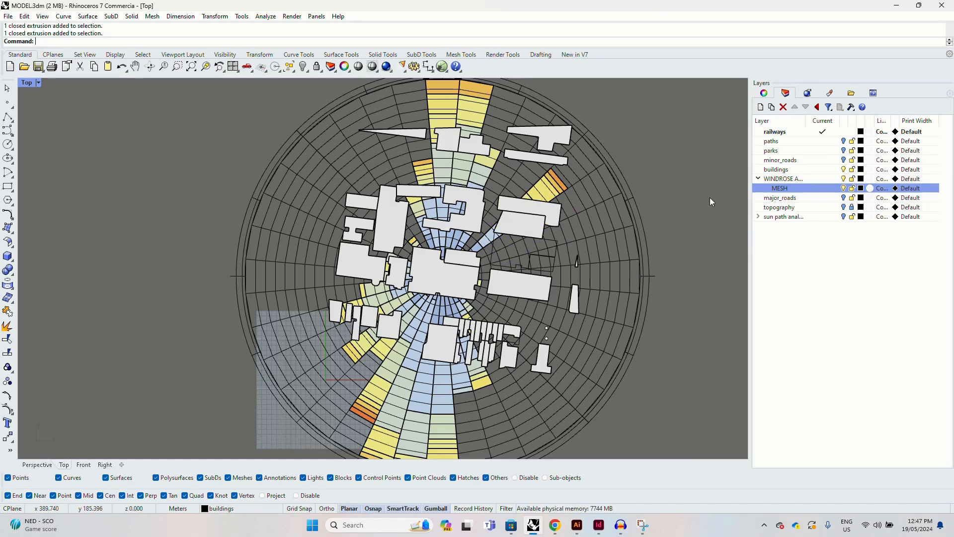
Check the buildings layer by switching it off and on, and lock it while keeping it visible
left_click(844, 169)
left_click(844, 170)
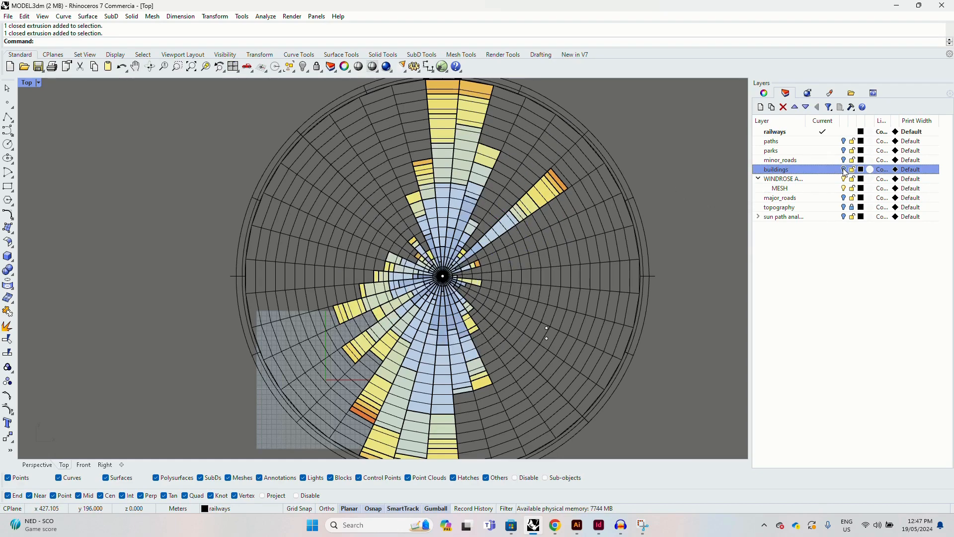
left_click(843, 170)
left_click(852, 170)
Set the text height of the N label above the wind rose to 2 m
scroll(400, 257, "down", 4)
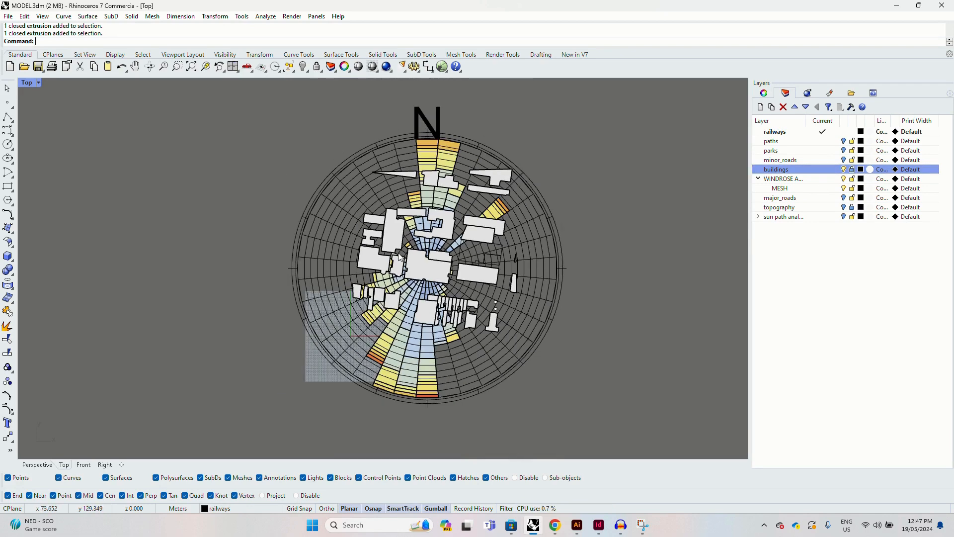
scroll(390, 256, "up", 6)
left_click(442, 124)
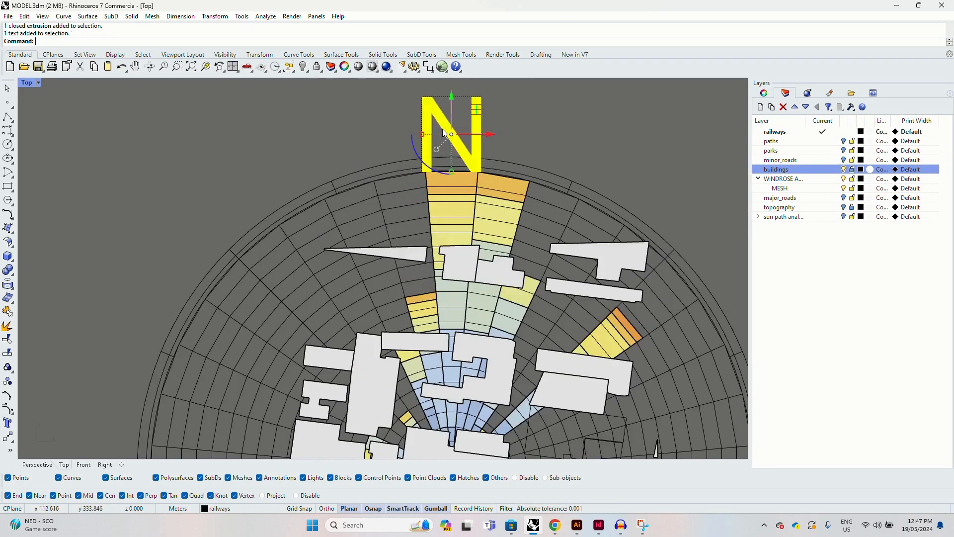
double_click(442, 122)
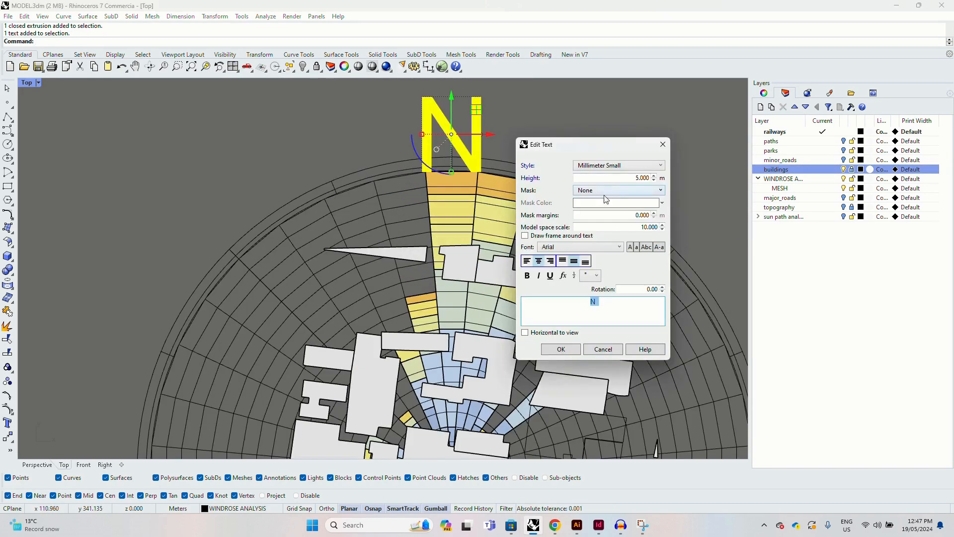
double_click(624, 178)
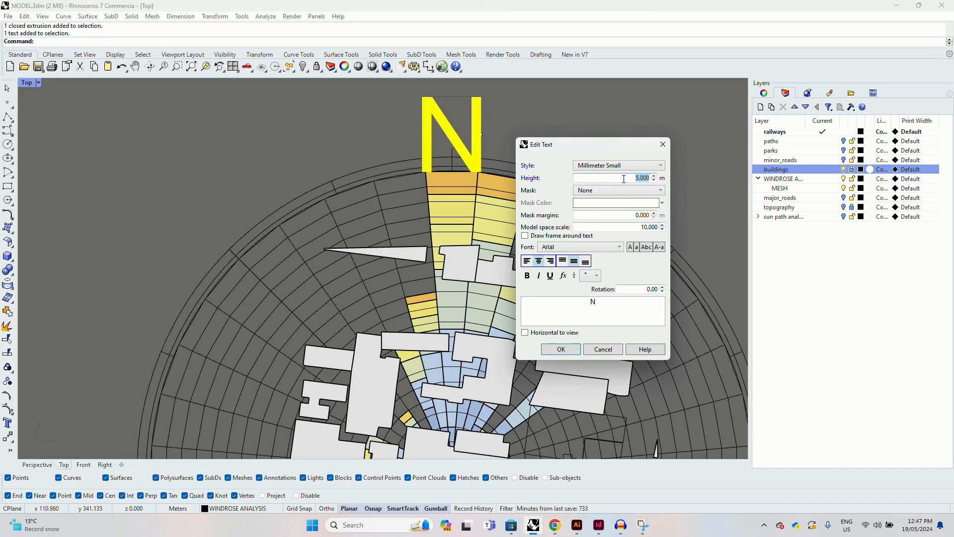
type("2")
key("Return")
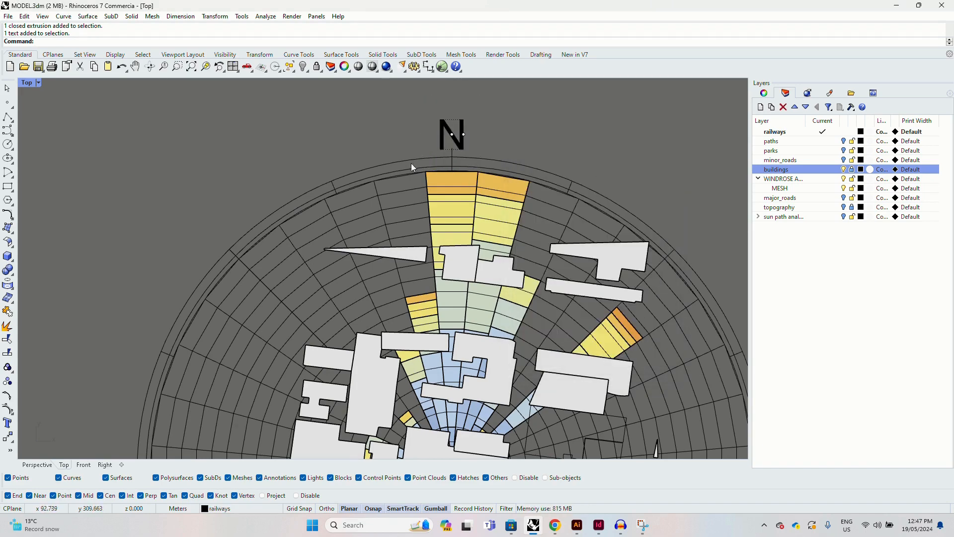
Change the Top viewport's display mode to Copy of Rendered
scroll(358, 135, "down", 4)
scroll(612, 245, "down", 2)
scroll(357, 218, "up", 1)
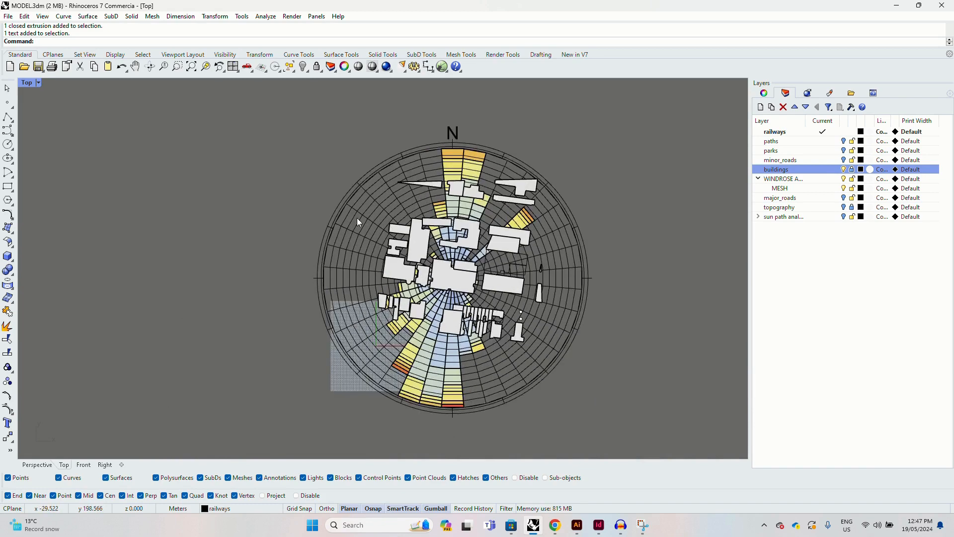
scroll(446, 268, "up", 3)
scroll(449, 276, "down", 1)
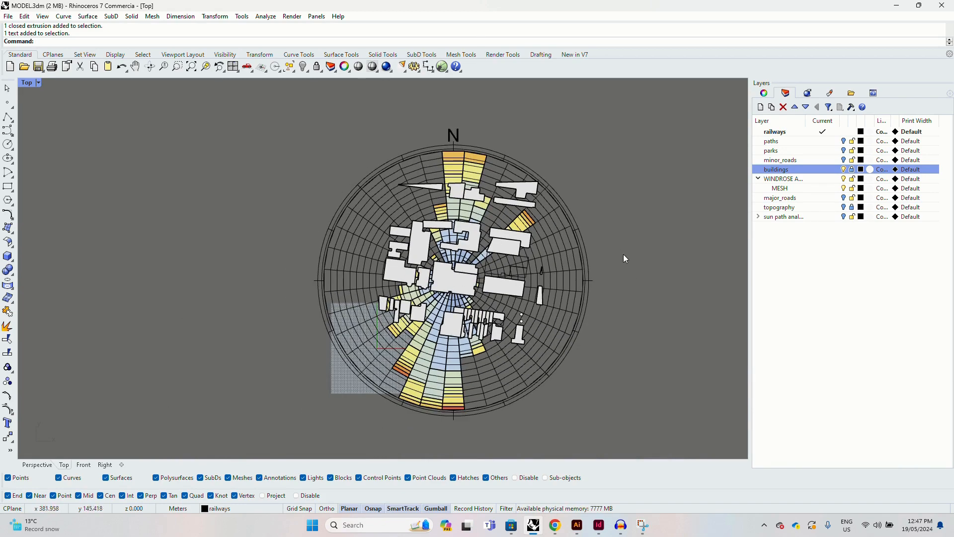
left_click(38, 82)
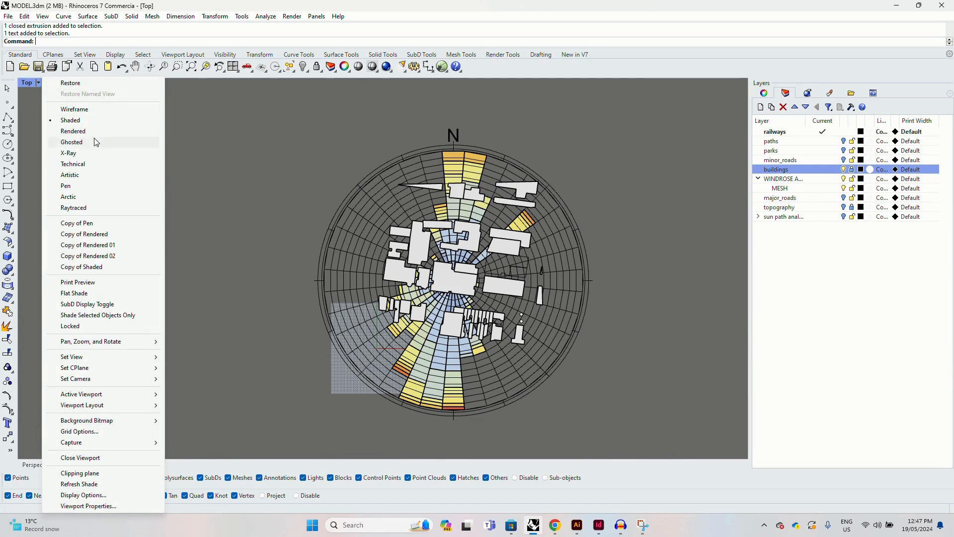
left_click(108, 238)
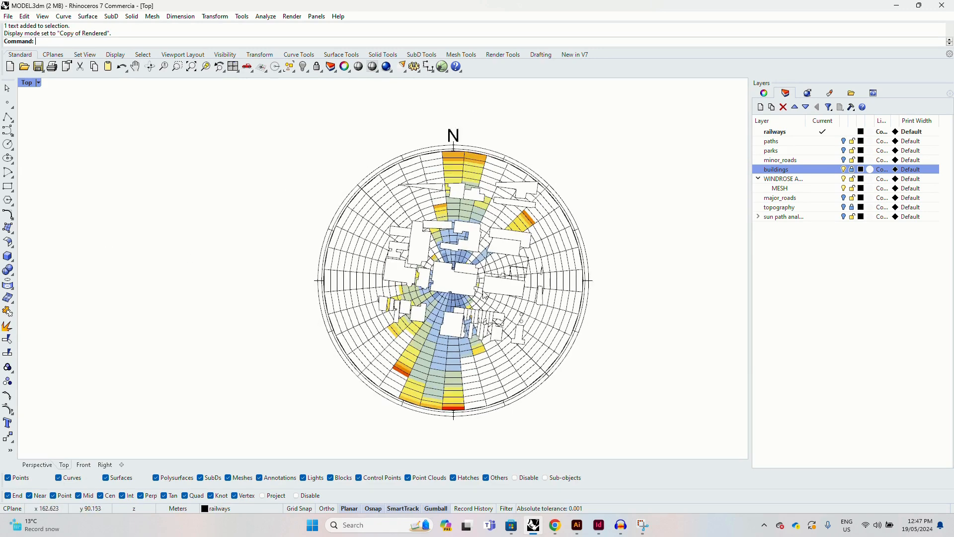
scroll(486, 304, "up", 2)
scroll(390, 311, "down", 2)
scroll(308, 303, "up", 1)
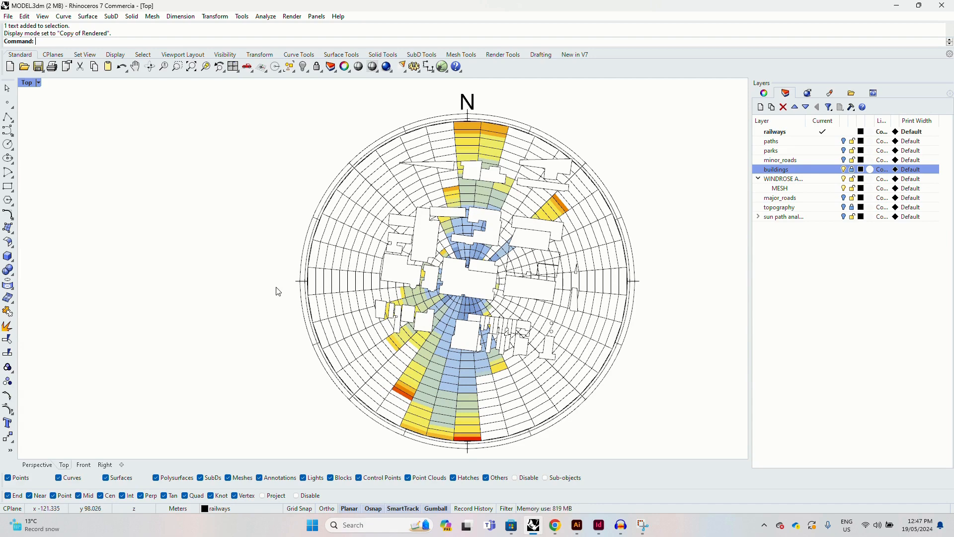
scroll(355, 302, "down", 1)
scroll(324, 298, "up", 1)
scroll(201, 292, "down", 1)
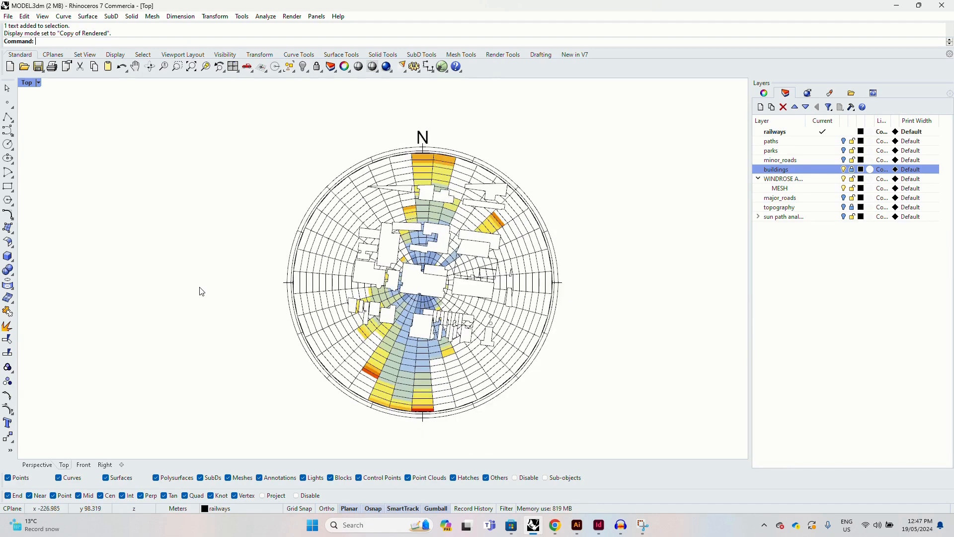
Set the colour of the buildings layer to a medium grey
left_click(862, 170)
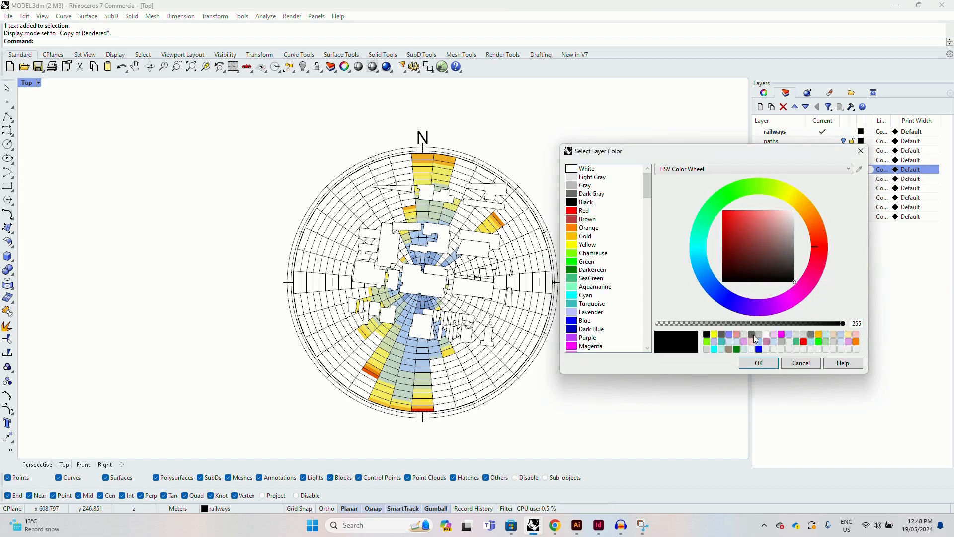
left_click(754, 336)
left_click(759, 341)
left_click(759, 363)
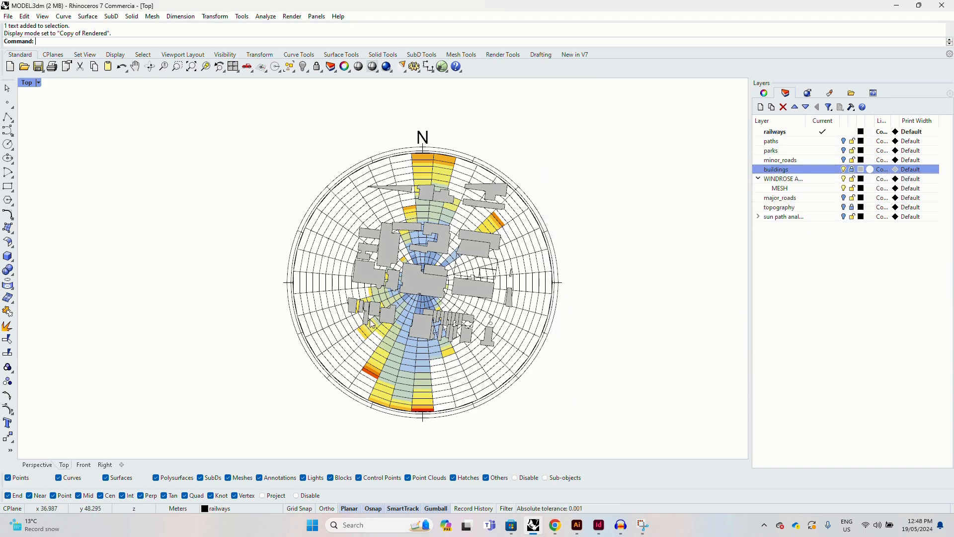
Add a sublayer named ATC BUILDING under the buildings layer
scroll(415, 280, "up", 3)
left_click(416, 280)
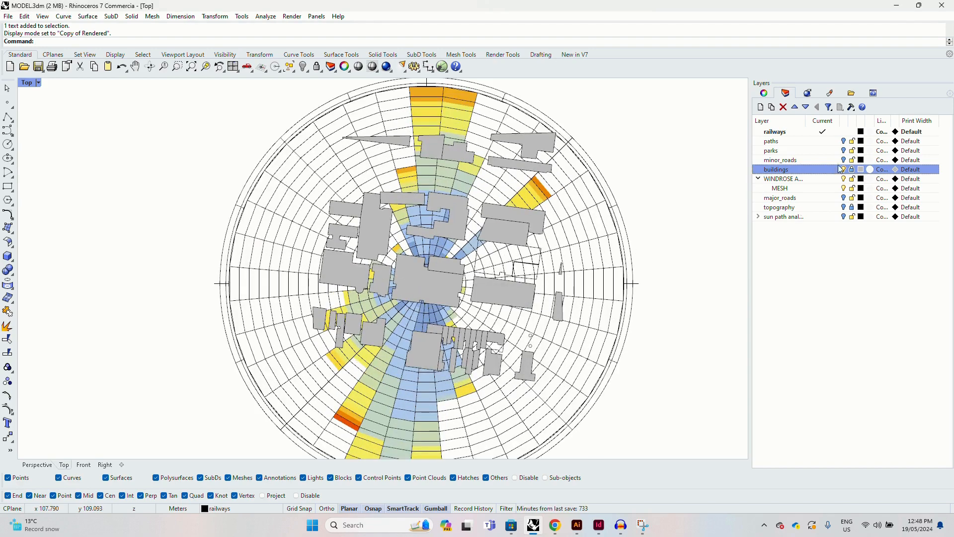
left_click(772, 108)
type("A")
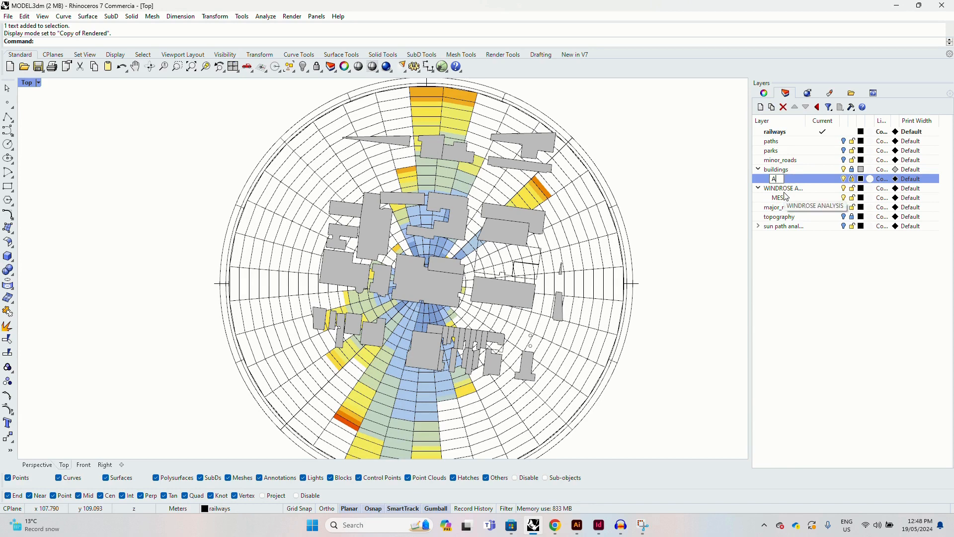
type("TC BUILDINGS")
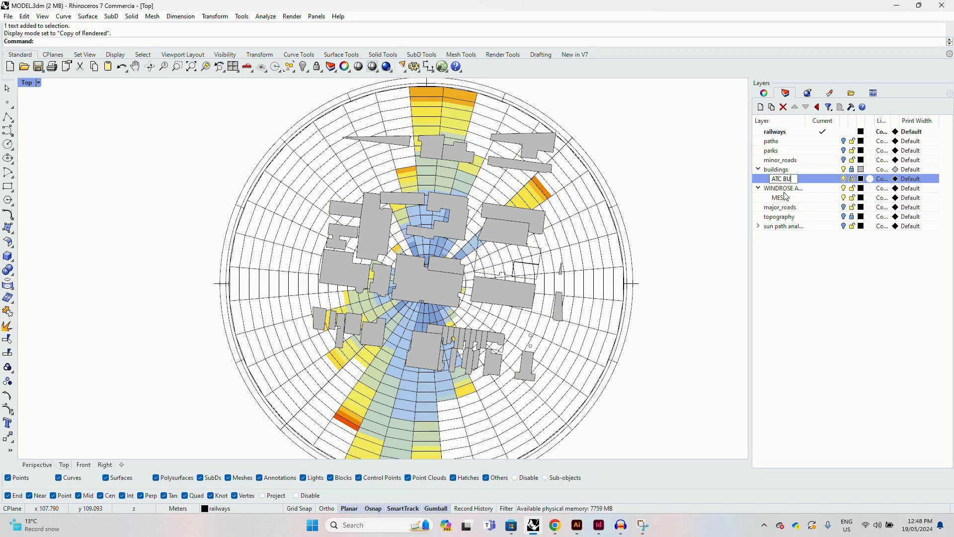
key("Return")
Unlock the buildings layer and move the large building at the wind rose's centre onto the ATC BUILDING sublayer
left_click(408, 284)
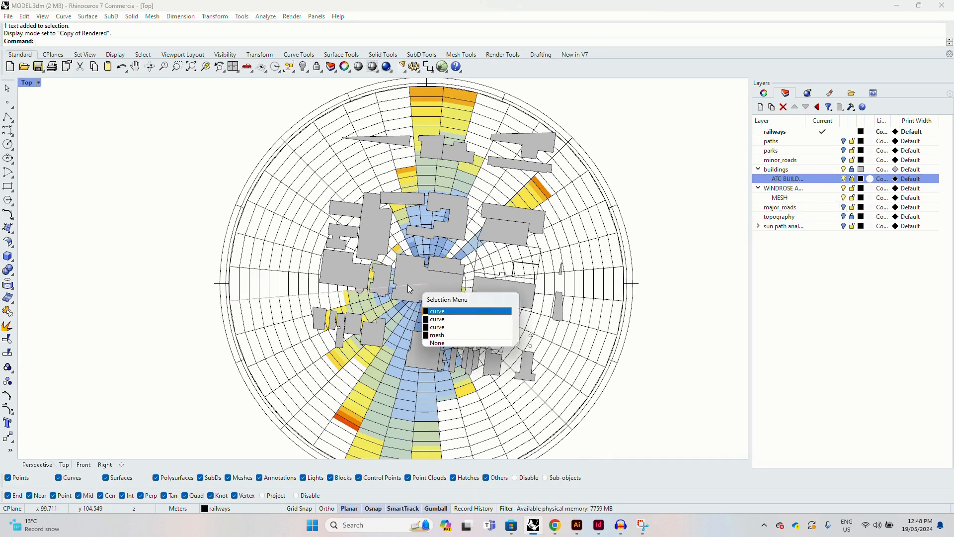
left_click(854, 174)
left_click(853, 171)
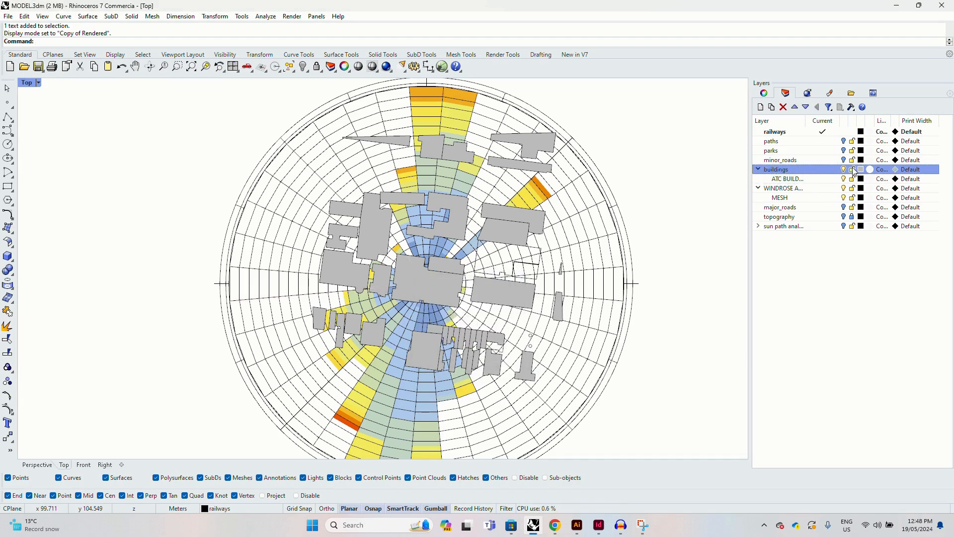
left_click(426, 288)
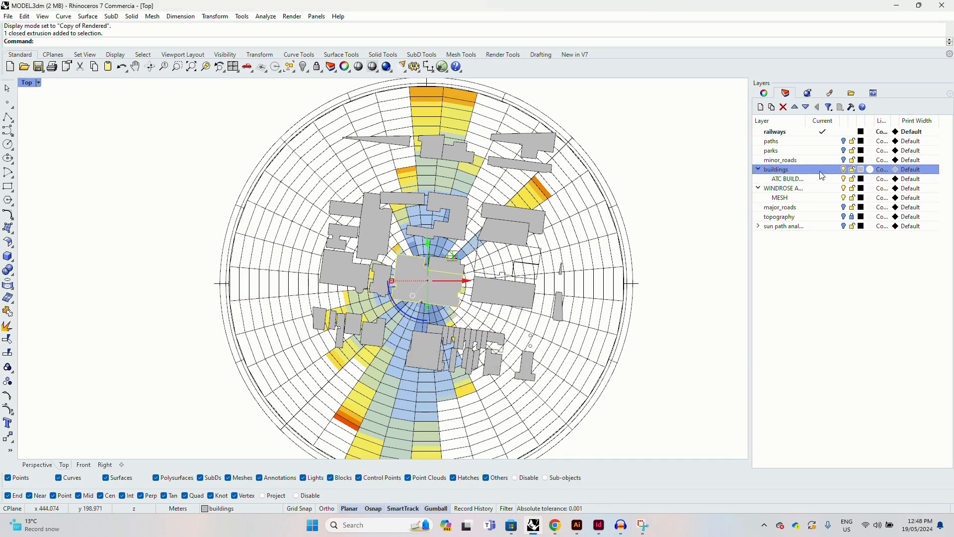
right_click(806, 178)
left_click(845, 354)
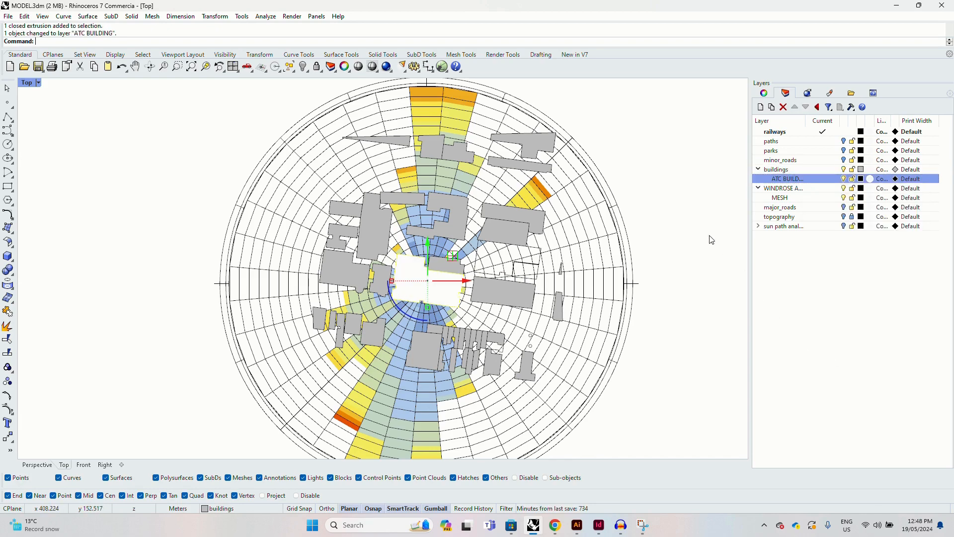
left_click(687, 214)
scroll(515, 251, "up", 1)
scroll(563, 257, "down", 3)
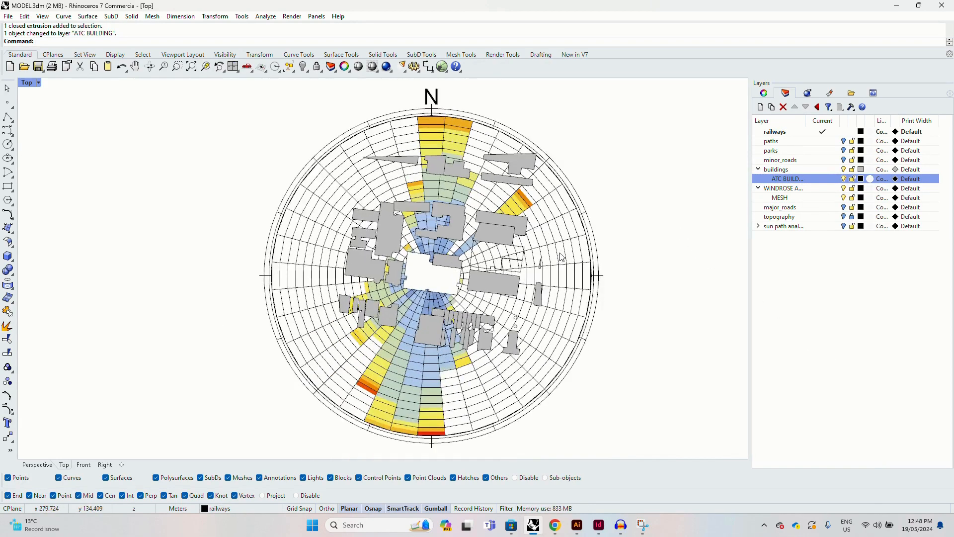
scroll(485, 267, "up", 2)
scroll(484, 267, "down", 2)
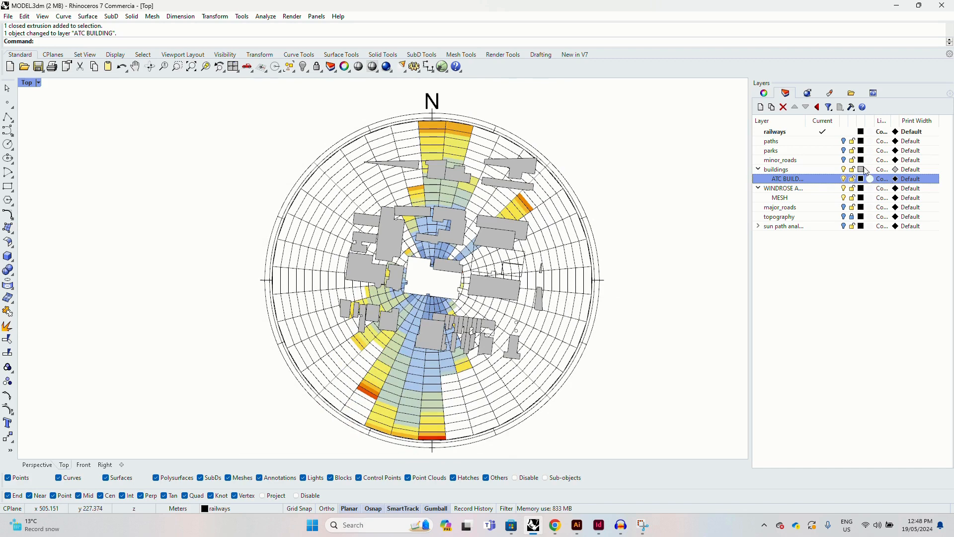
Set the colour of the buildings layer to a light grey
left_click(862, 170)
left_click(796, 342)
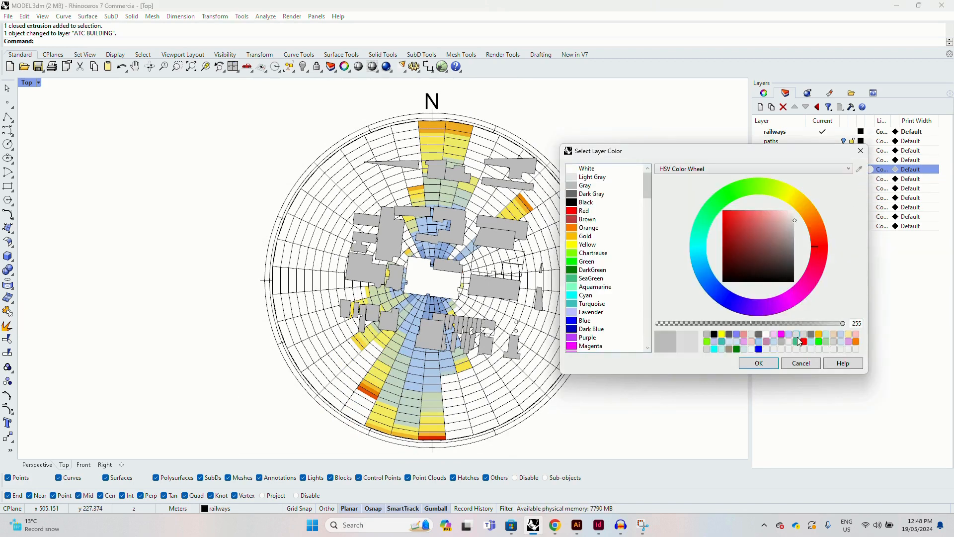
left_click(759, 363)
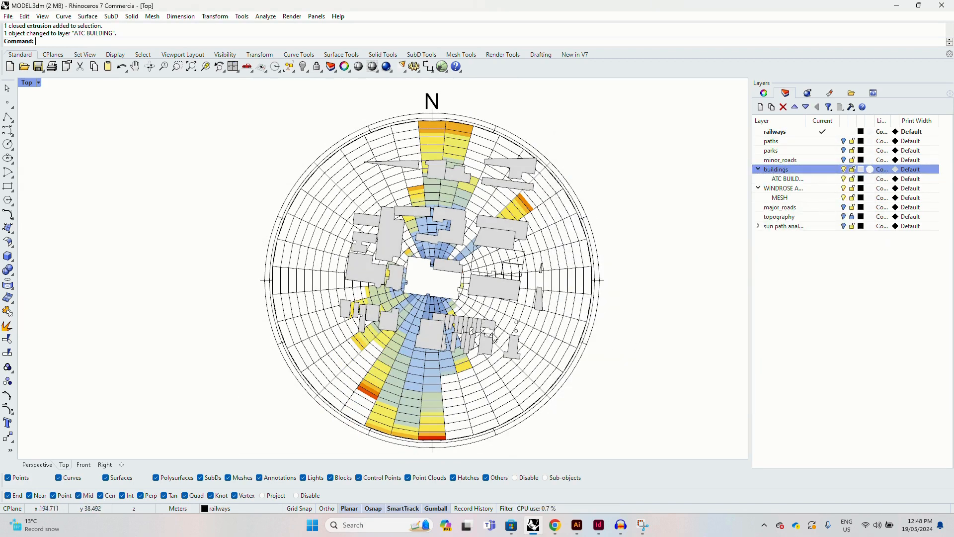
scroll(479, 290, "up", 3)
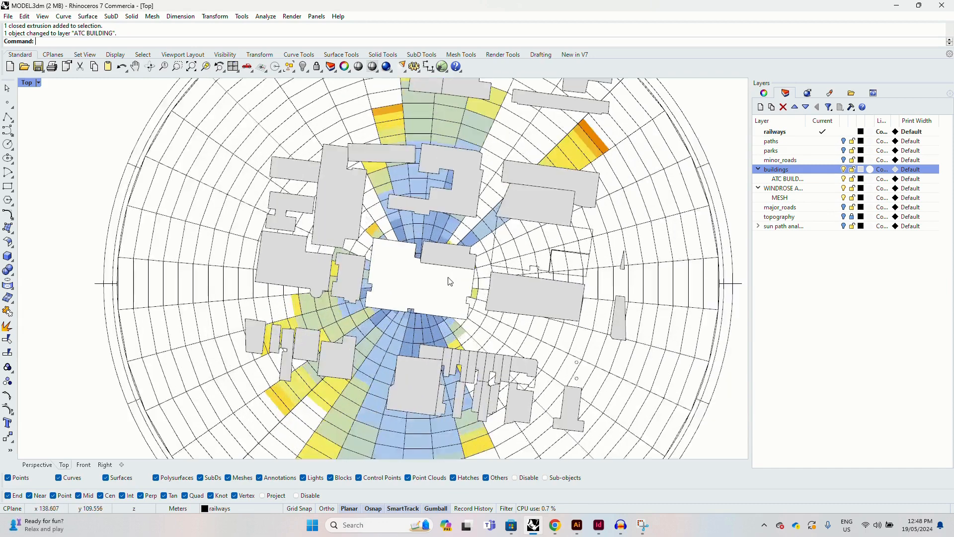
left_click(450, 261)
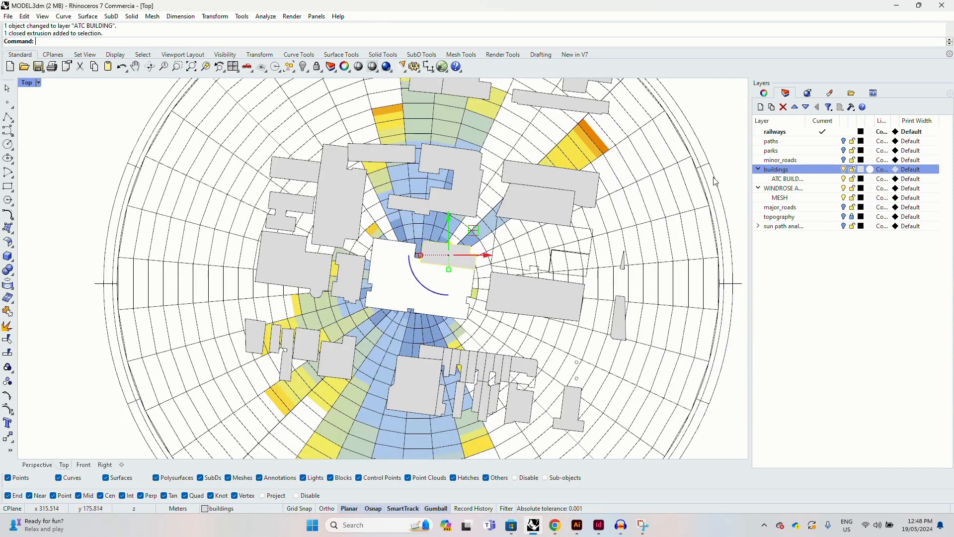
left_click(660, 172)
Frame the whole wind rose in the Top view and capture it with ViewCaptureToFile at 3200 x 2400 resolution
scroll(647, 199, "down", 5)
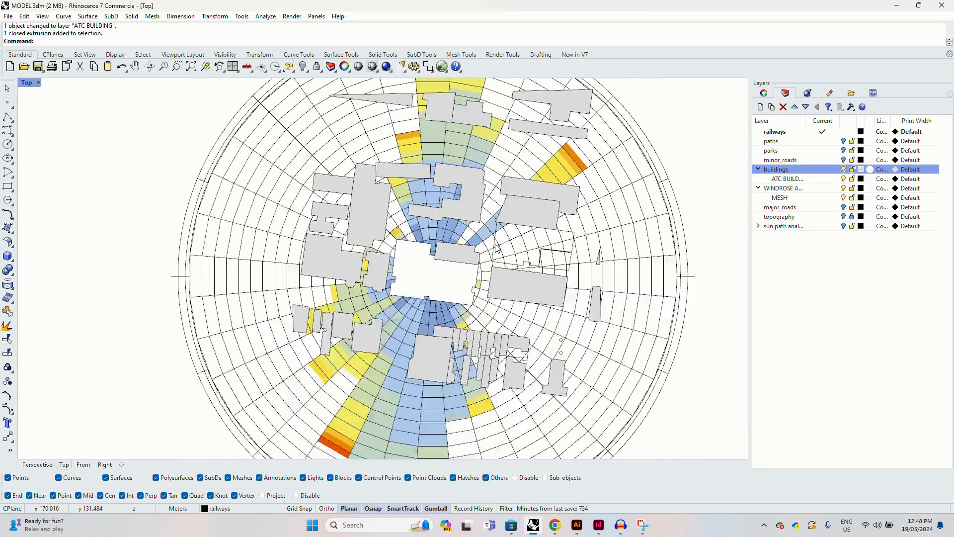
scroll(595, 222, "up", 2)
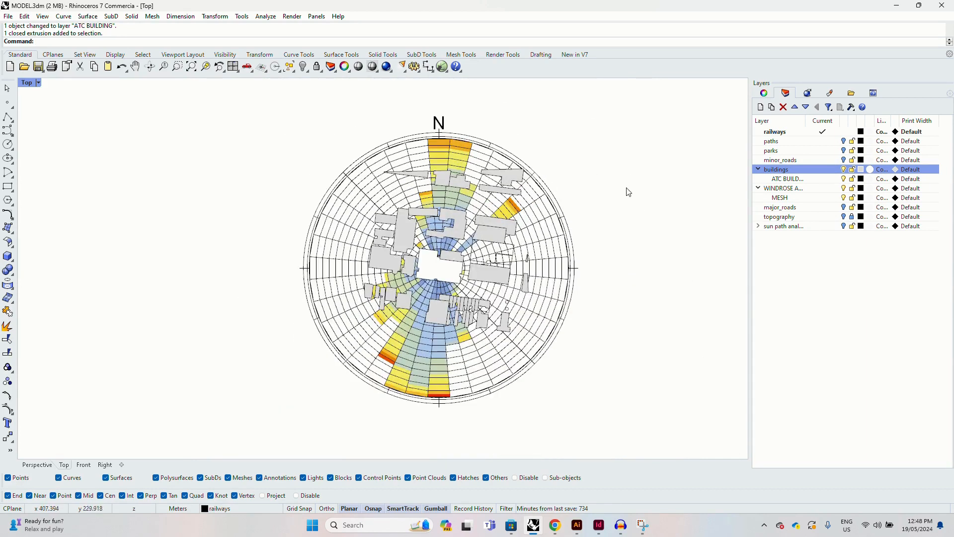
scroll(602, 203, "up", 1)
scroll(604, 203, "down", 1)
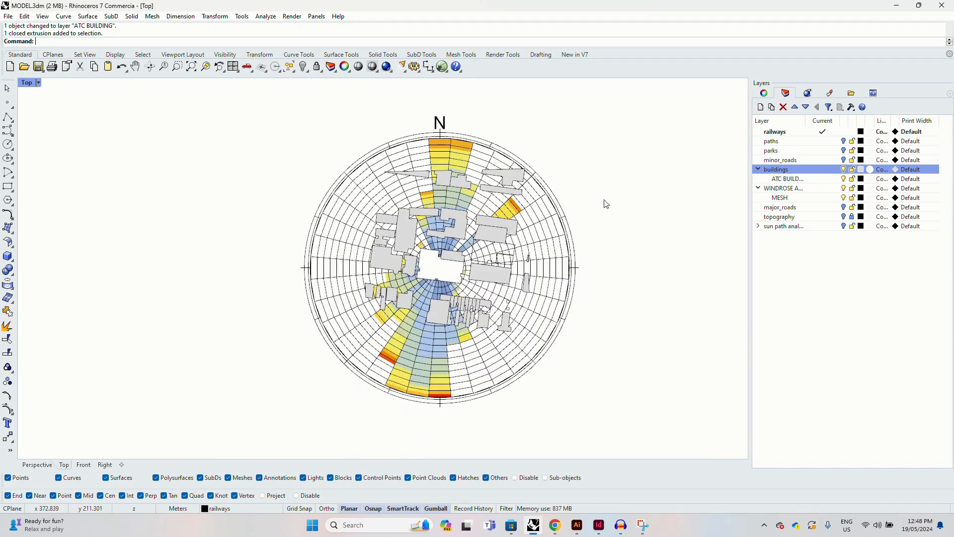
type("ViewCaptureToFile")
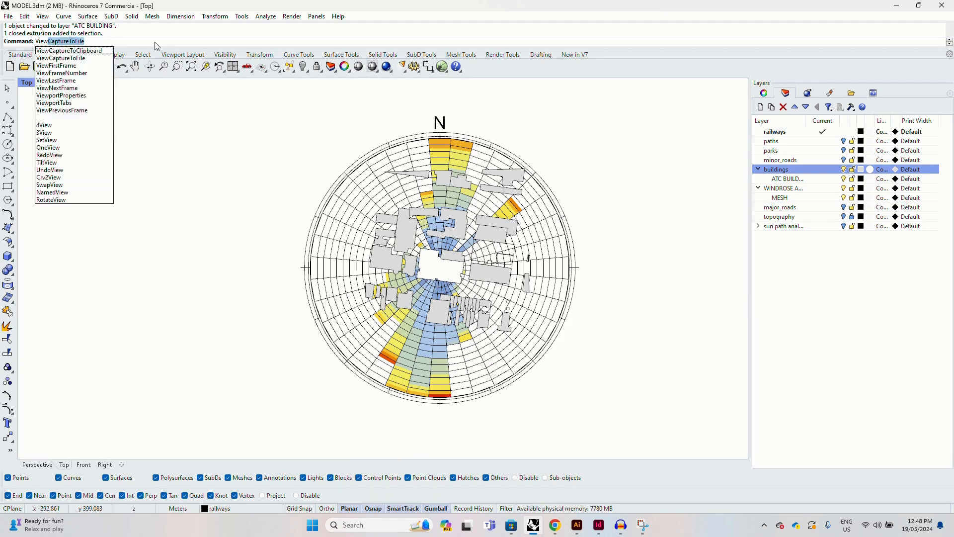
key("Return")
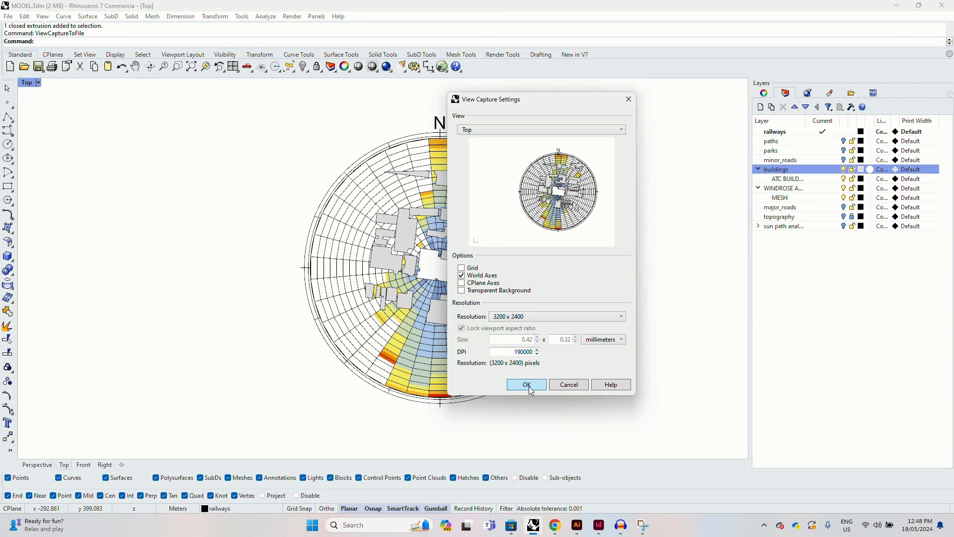
left_click(529, 317)
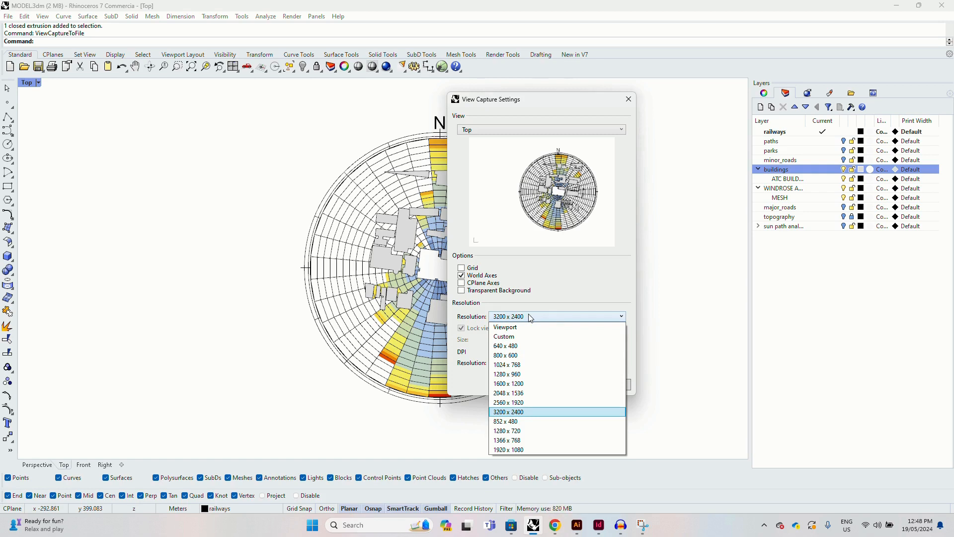
left_click(531, 316)
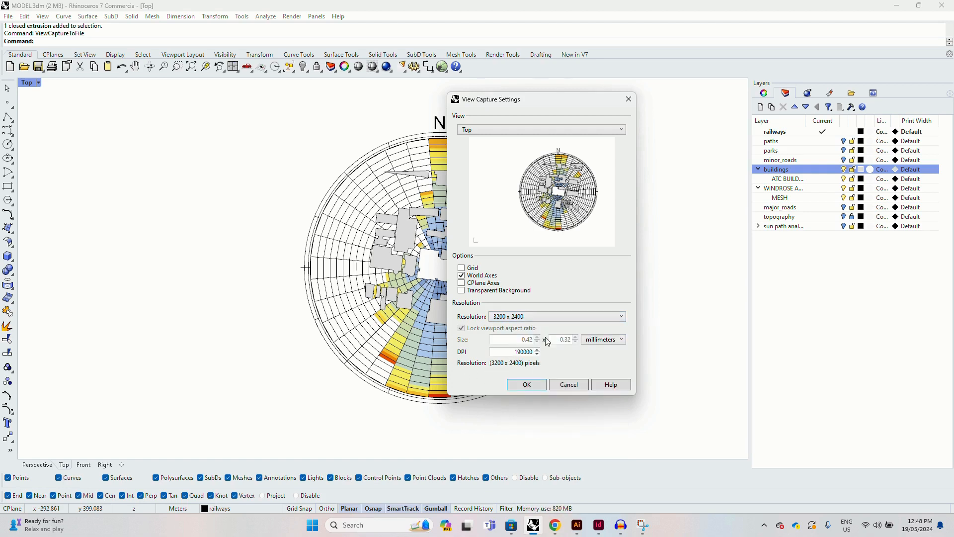
left_click(527, 384)
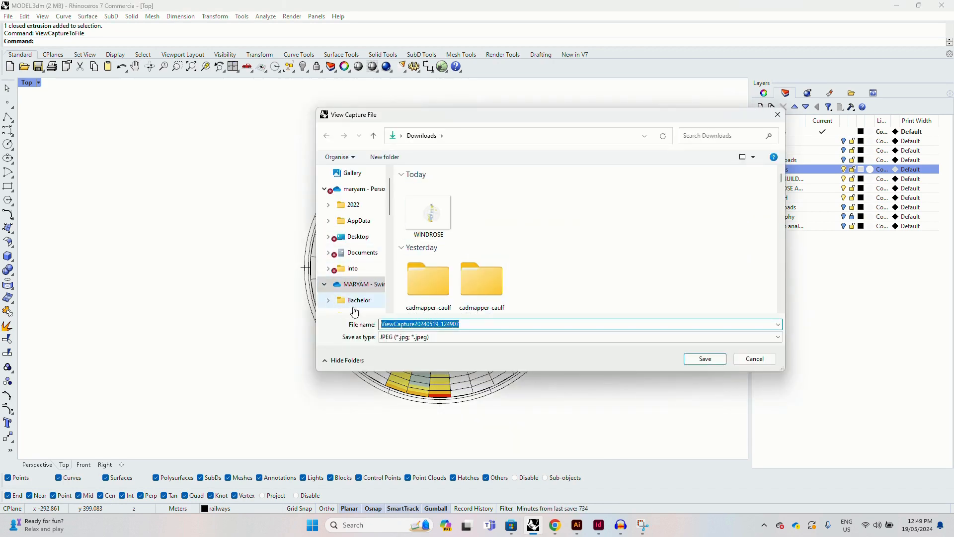
Save the capture as the JPEG WINDROSE in the Downloads folder, replacing the existing file
left_click(428, 213)
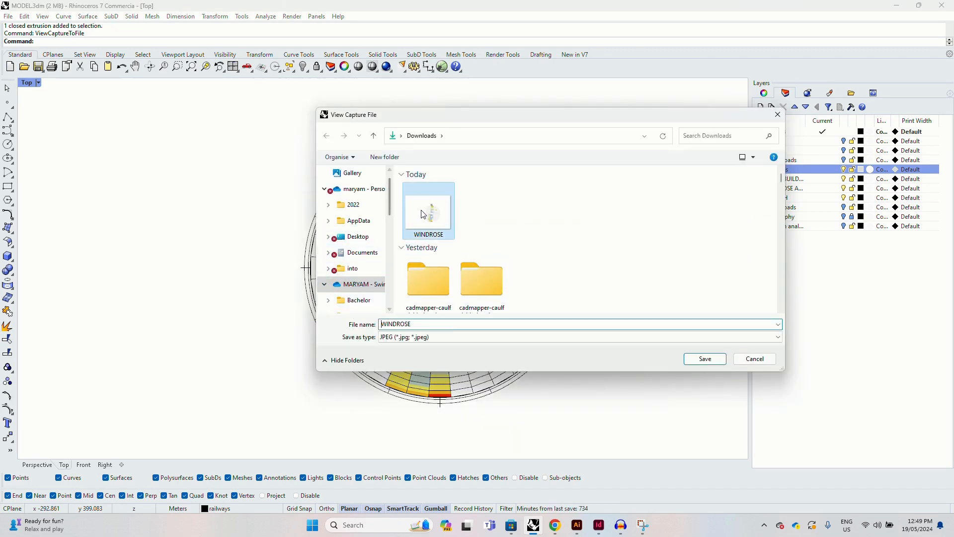
left_click(708, 363)
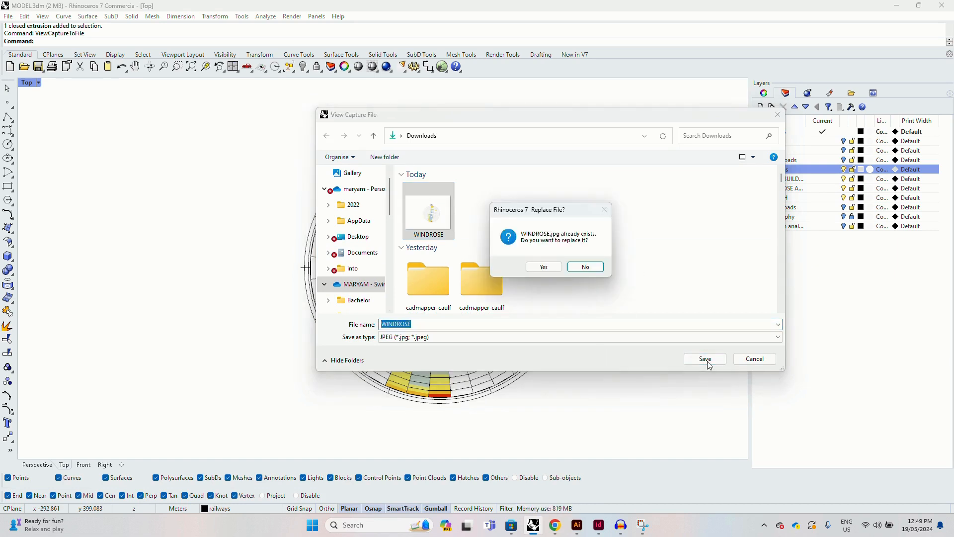
left_click(550, 268)
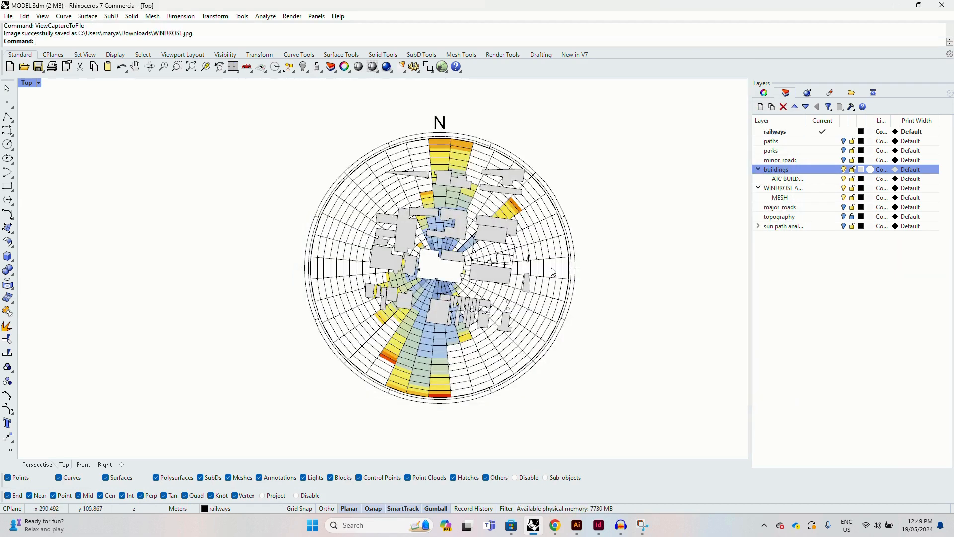
Switch to Illustrator and create a new landscape A3 document of 1190.55 x 841.89 pt with one artboard
left_click(576, 525)
left_click(49, 7)
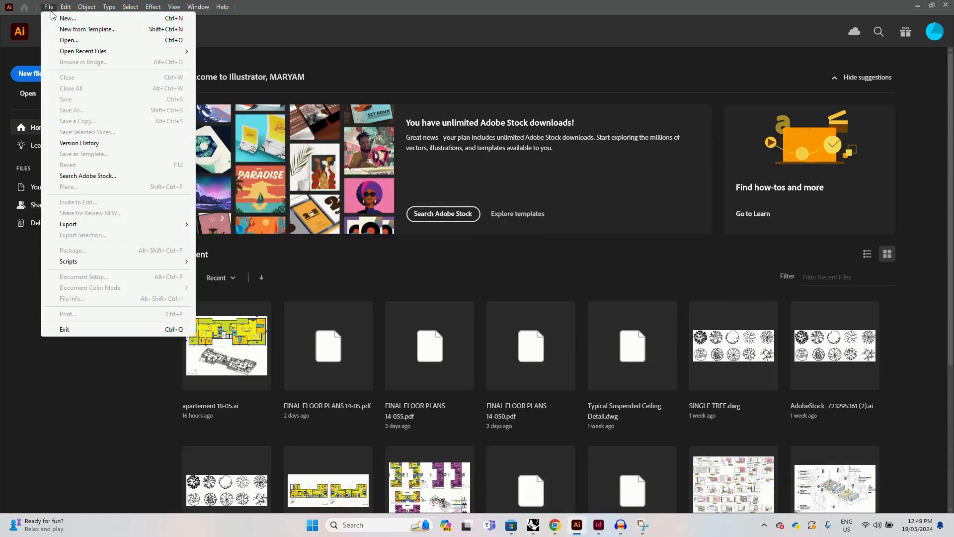
left_click(64, 19)
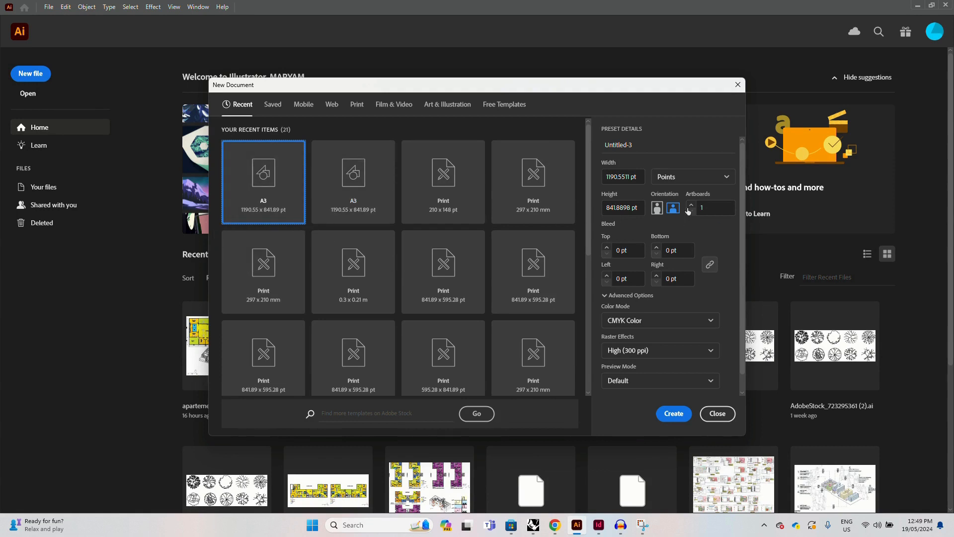
left_click(675, 414)
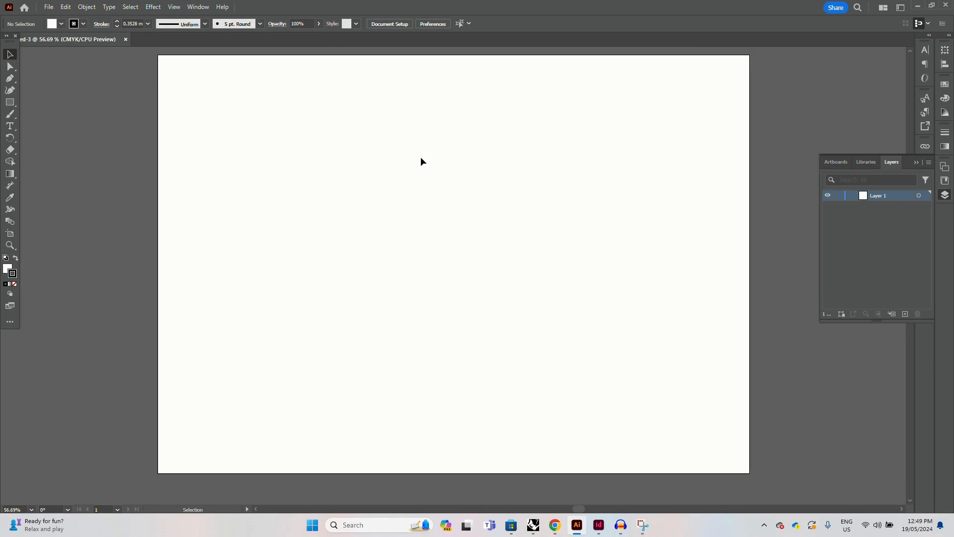
Place the WINDROSE image from the Downloads folder with its upper-left corner on the artboard's upper-left corner
left_click(50, 7)
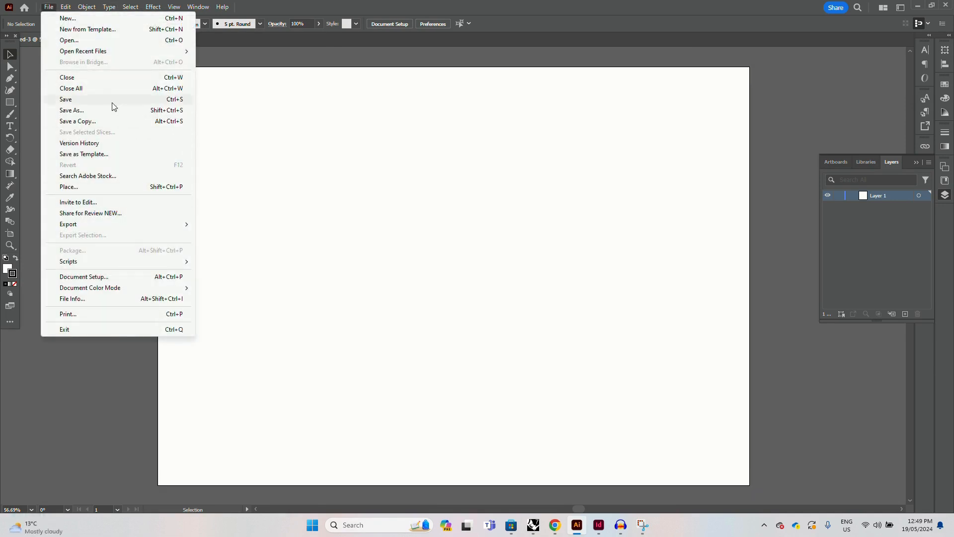
left_click(67, 187)
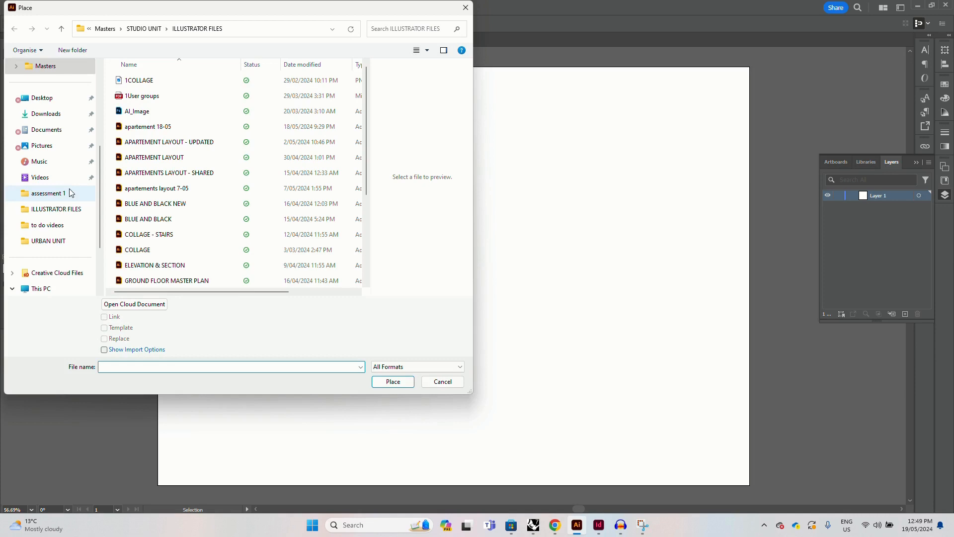
left_click(40, 114)
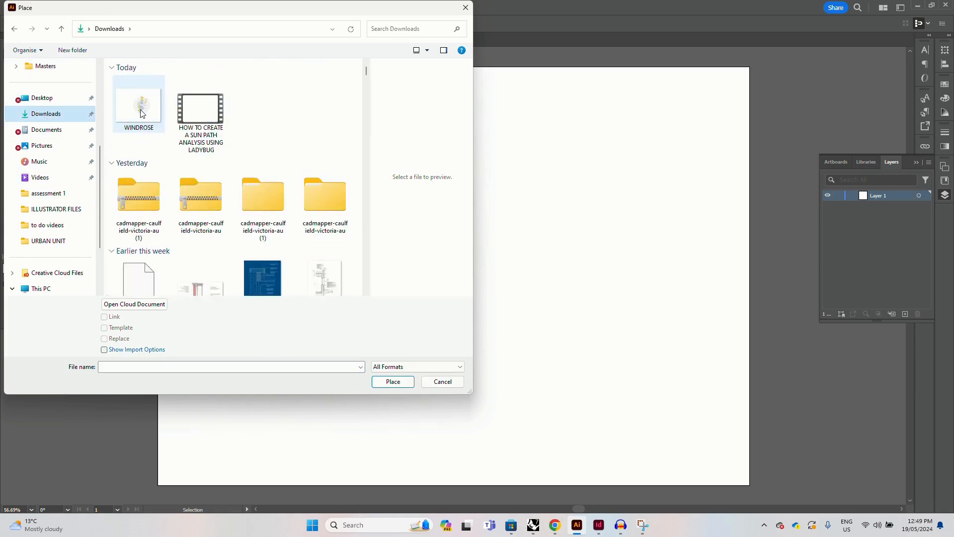
left_click(143, 105)
left_click(392, 383)
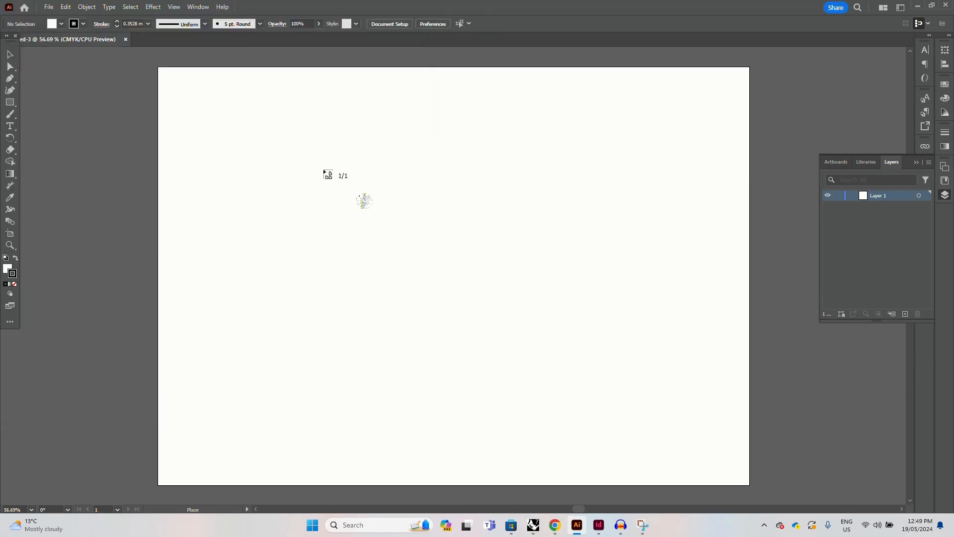
left_click(351, 169)
left_click_drag(515, 342, 324, 243)
left_click(117, 237)
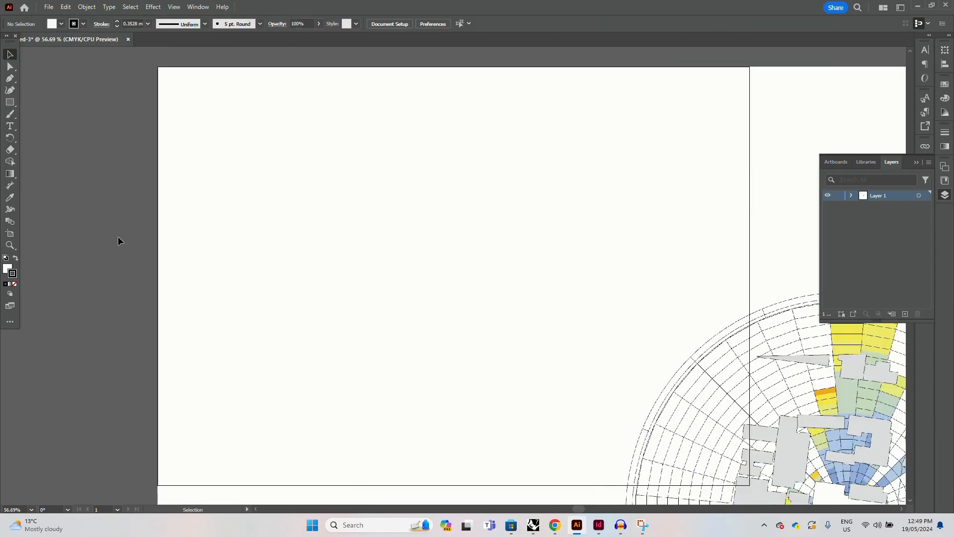
Embed the placed WINDROSE image in the document
key("ctrl+minus")
key("ctrl+minus")
key("ctrl+minus")
left_click(680, 386)
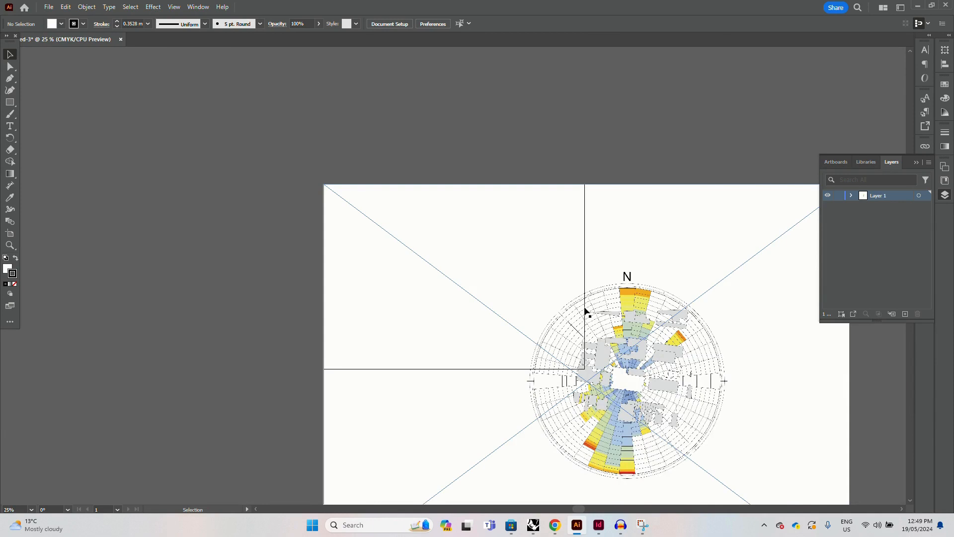
scroll(586, 311, "down", 2)
left_click(141, 24)
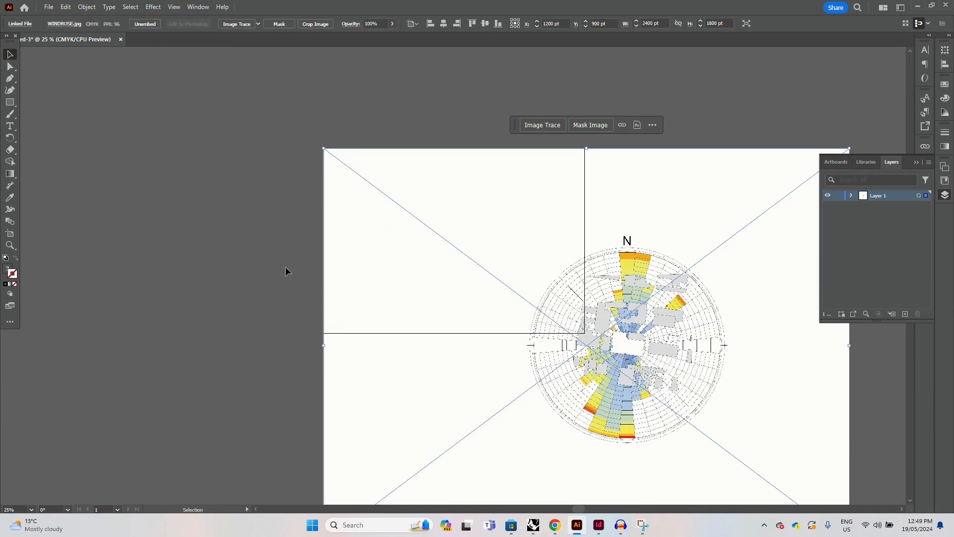
left_click(285, 266)
Scale the wind rose image down proportionally from its lower-right corner to about 1128 x 846 pt
scroll(288, 264, "down", 2)
left_click(837, 491)
scroll(838, 491, "down", 2)
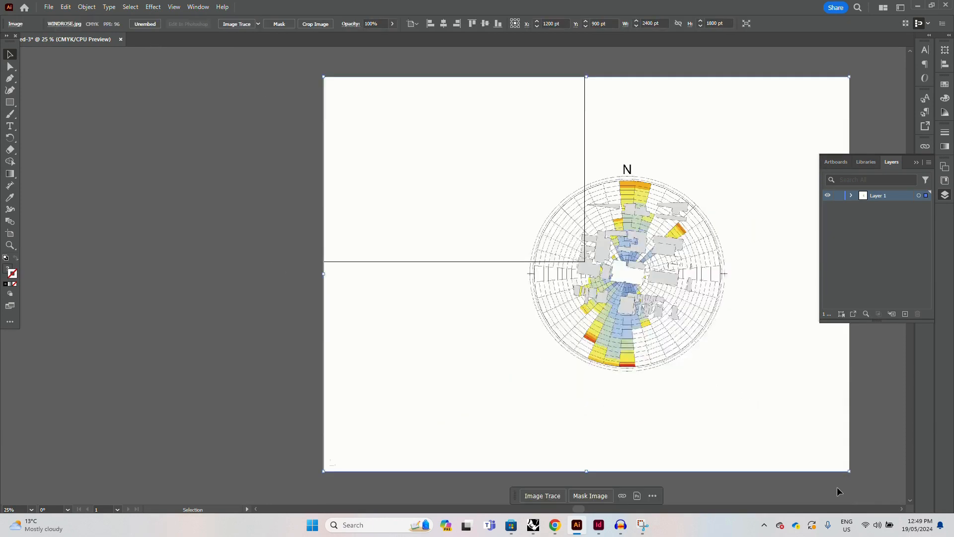
left_click_drag(849, 471, 571, 293)
left_click(629, 322)
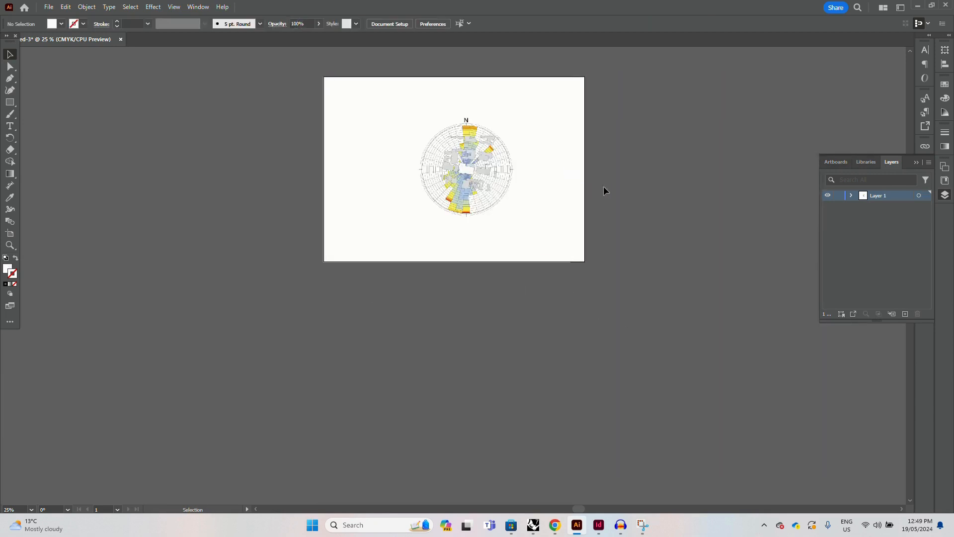
Enlarge the wind rose image proportionally to about 1196 x 897 pt so it spans the artboard's width
key("ctrl+equal")
left_click_drag(463, 139, 425, 353)
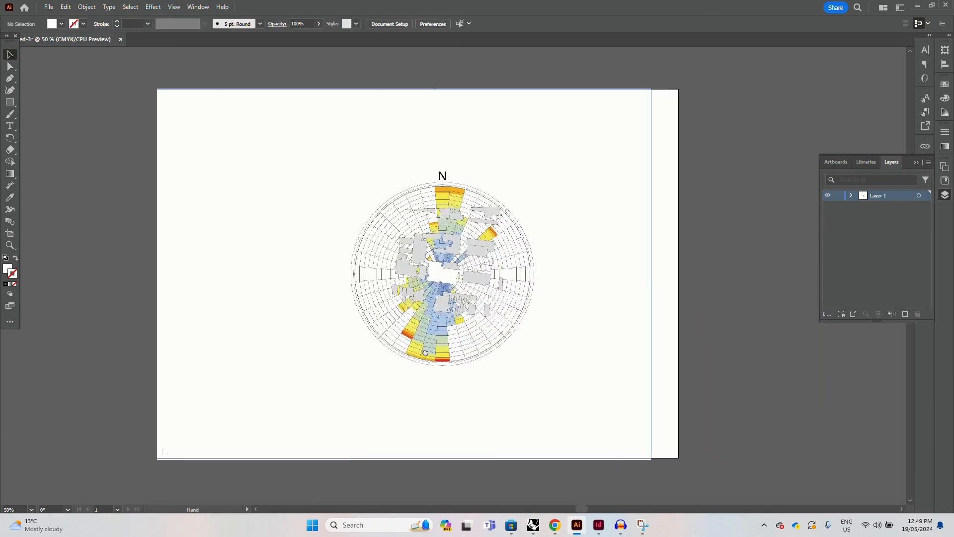
left_click(625, 284)
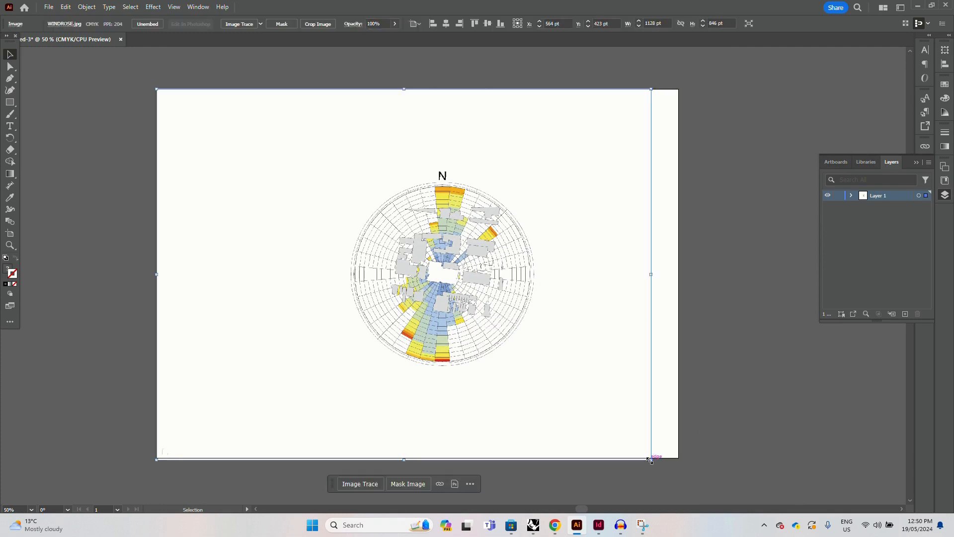
left_click_drag(651, 460, 681, 482)
left_click(705, 431)
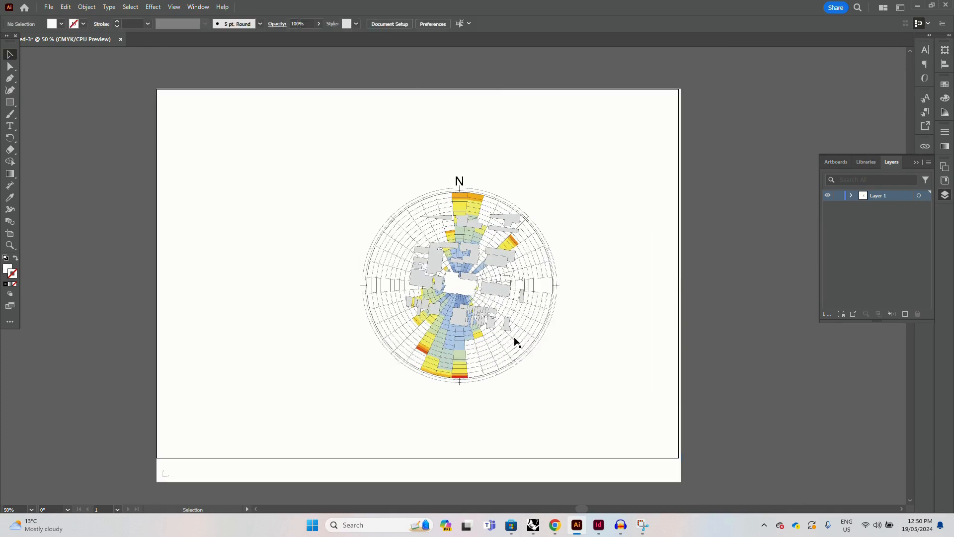
Enlarge the image to about 1217 x 913 pt and reposition it so the wind rose sits near the artboard's centre
mouse_move(515, 342)
left_mouse_down()
mouse_move(487, 333)
mouse_move(500, 338)
left_mouse_up()
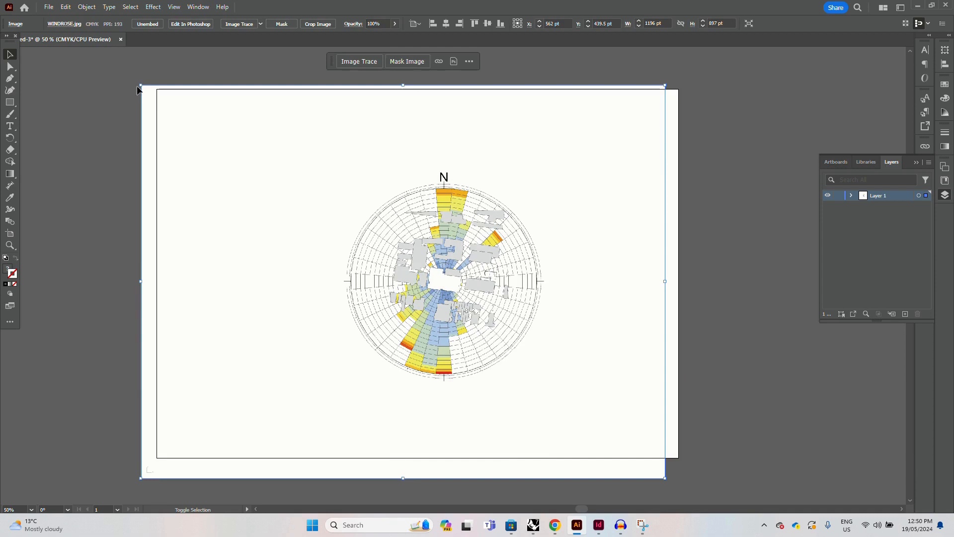
left_click_drag(141, 85, 132, 78)
left_click(110, 135)
left_click_drag(447, 268, 427, 264)
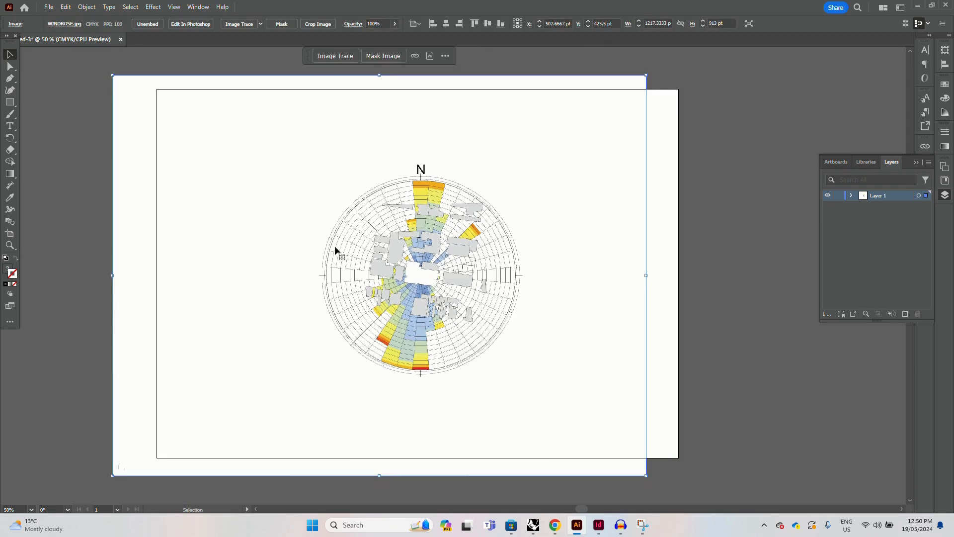
left_click_drag(522, 292, 527, 291)
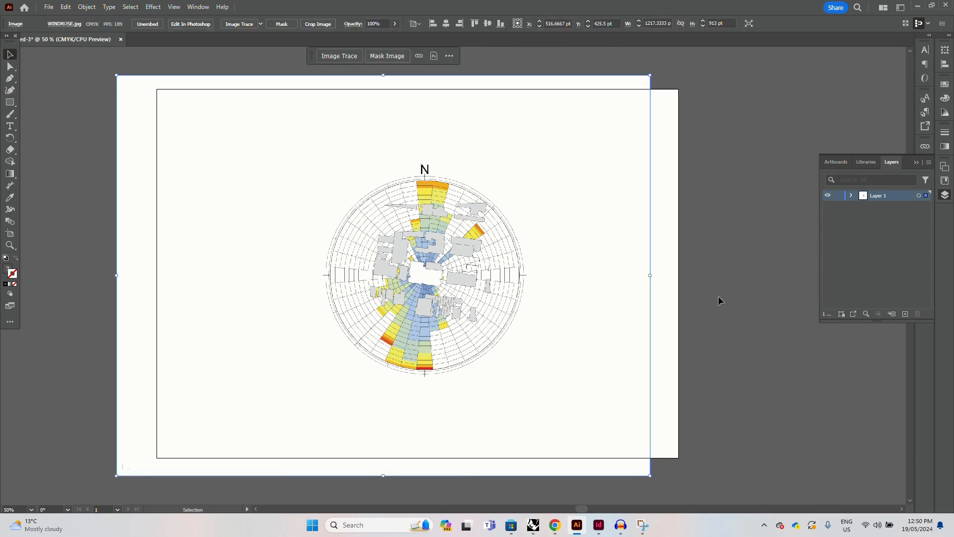
Lock Layer 1 holding the wind rose image and switch back to the Rhino model
left_click(839, 197)
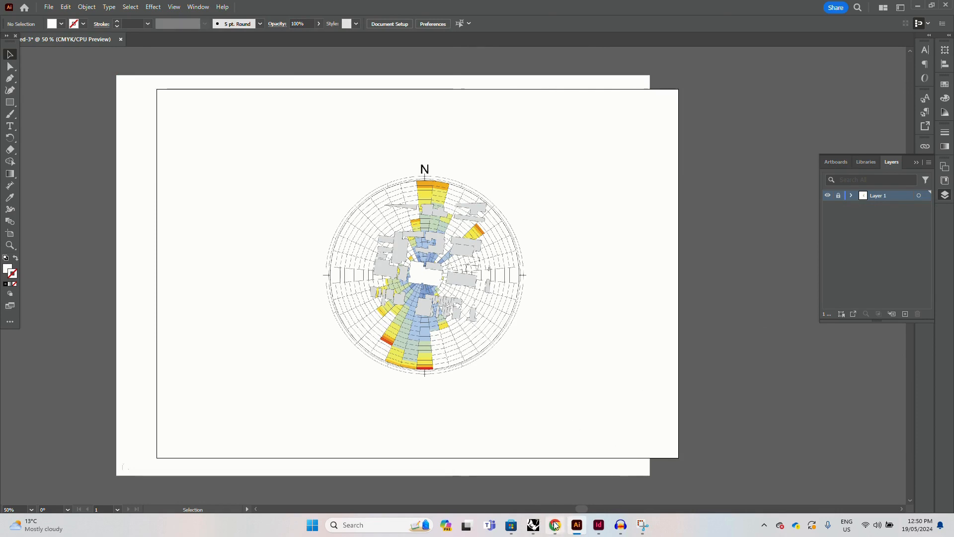
left_click(536, 526)
scroll(581, 201, "down", 12)
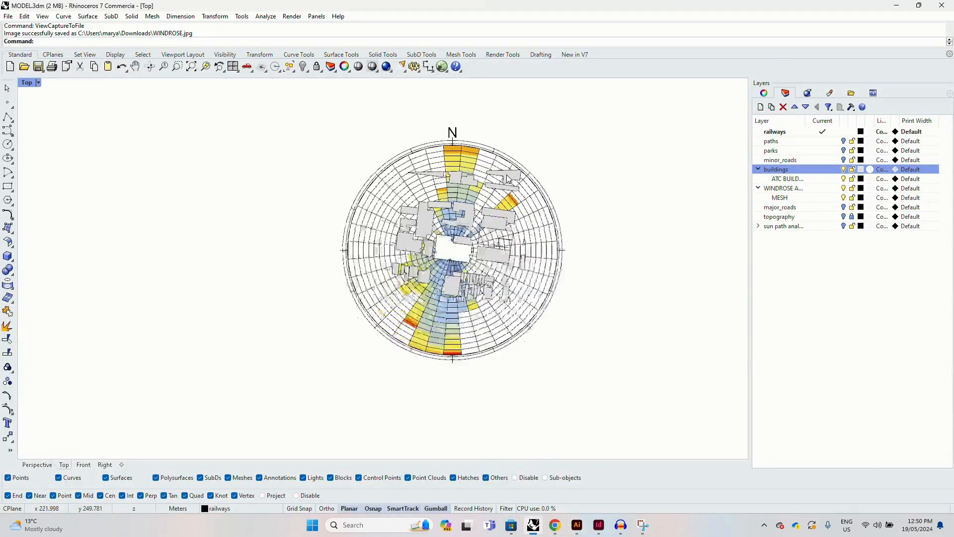
Set the text height of the wind speed legend's 0.10 label to 2.5 m
scroll(384, 309, "up", 8)
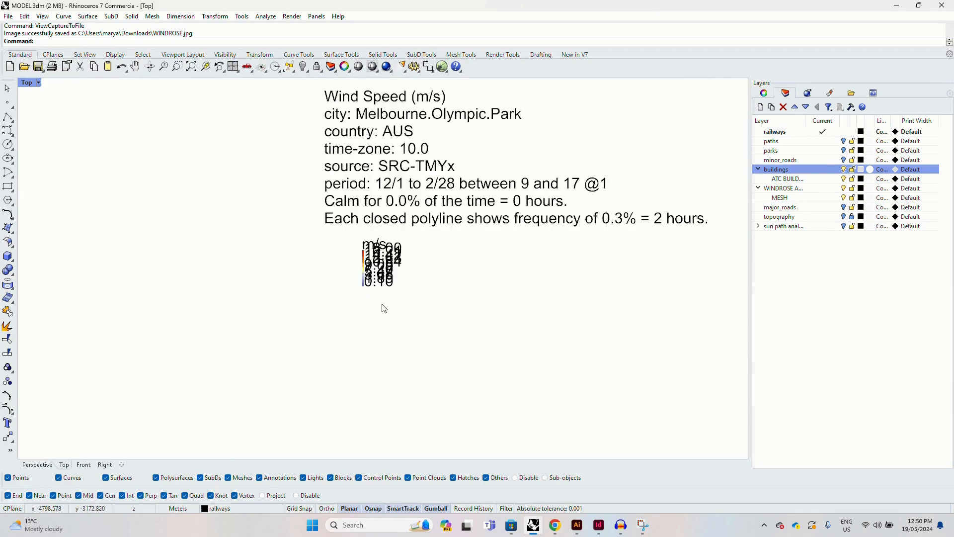
scroll(398, 368, "up", 3)
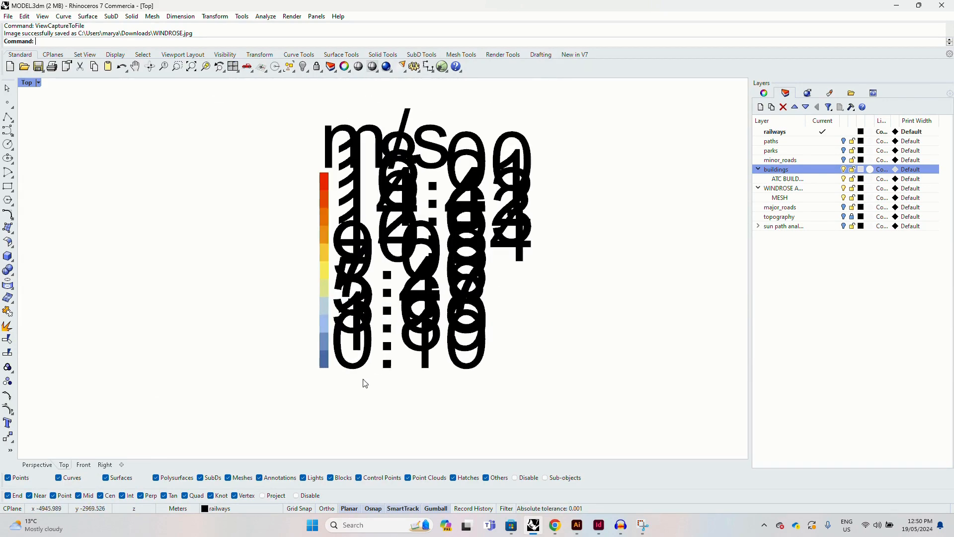
scroll(393, 372, "down", 3)
scroll(383, 372, "up", 5)
double_click(369, 371)
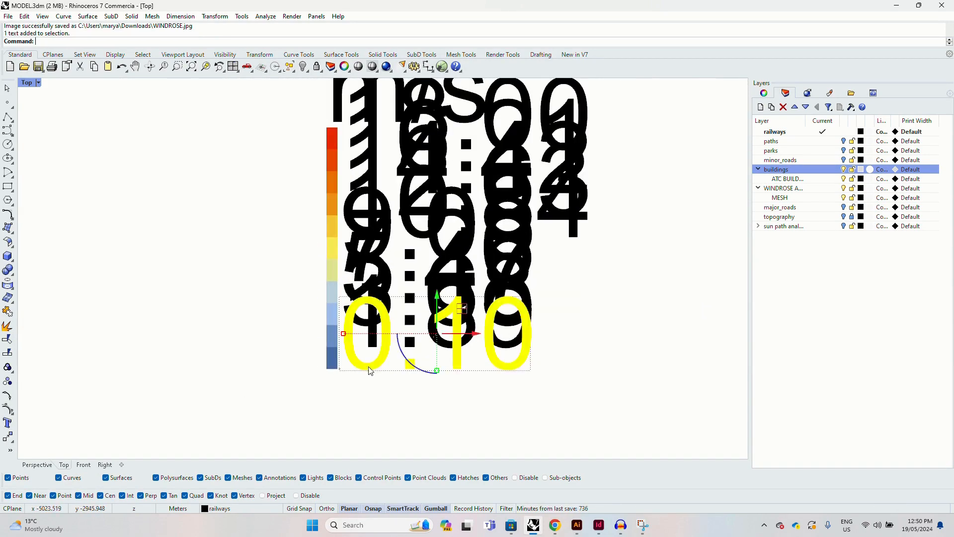
left_click(624, 178)
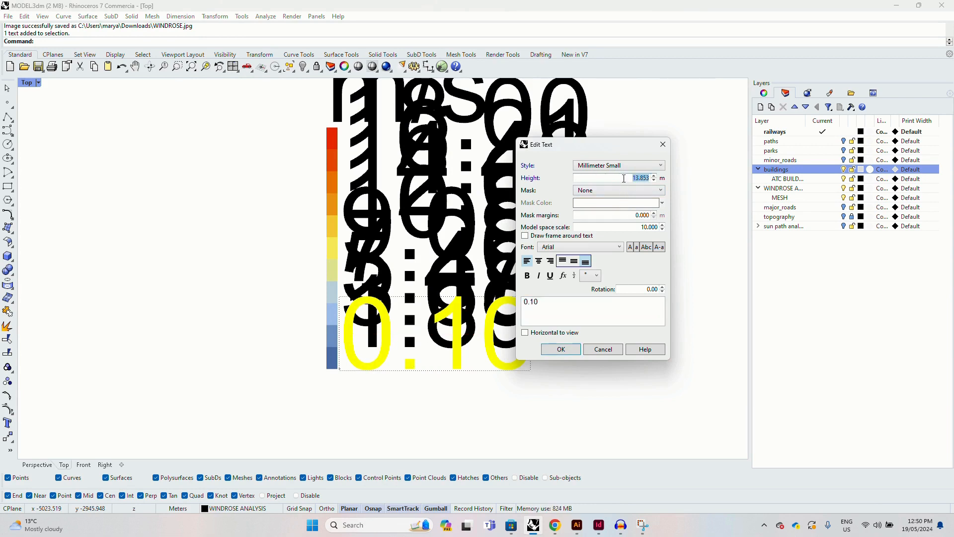
type("2.5")
key("Return")
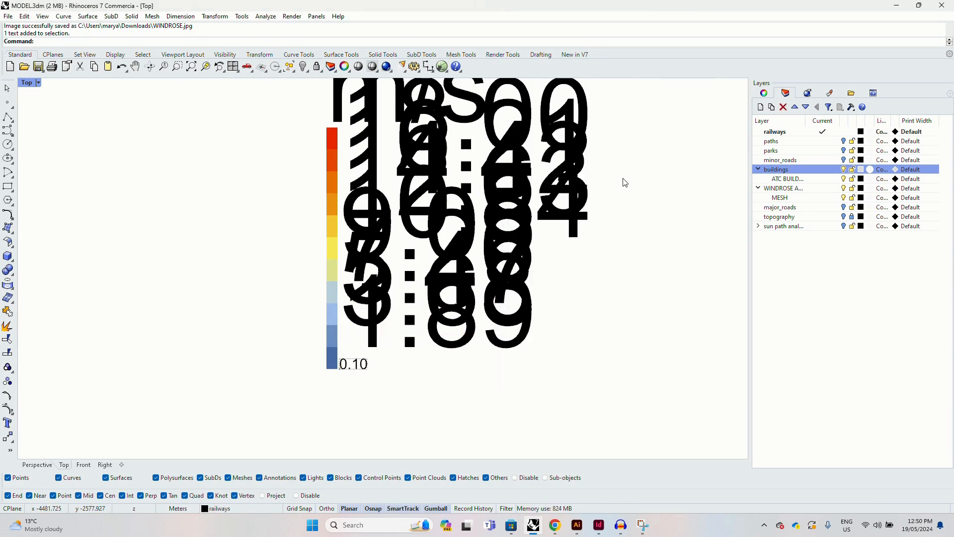
Match the legend's m/s title and all the other overlapping value labels to the 0.10 label using MatchAnnotation
scroll(475, 367, "down", 3)
left_click_drag(533, 185, 464, 381)
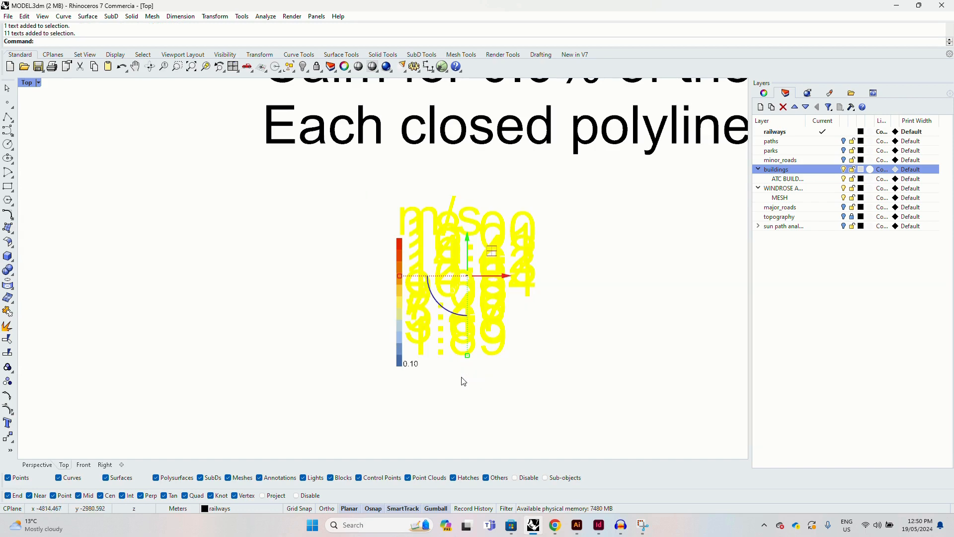
left_click(208, 42)
type("MatchAnnotation")
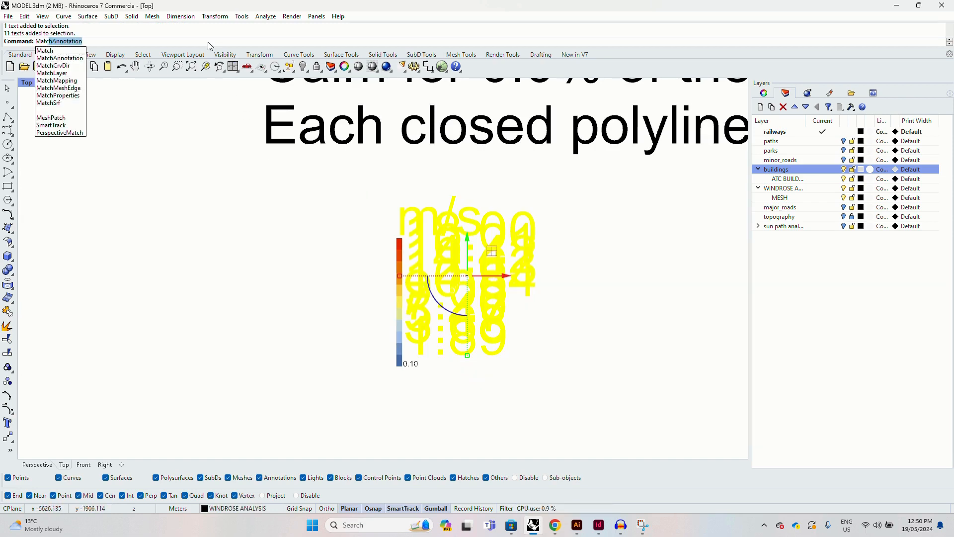
key("Return")
left_click(413, 367)
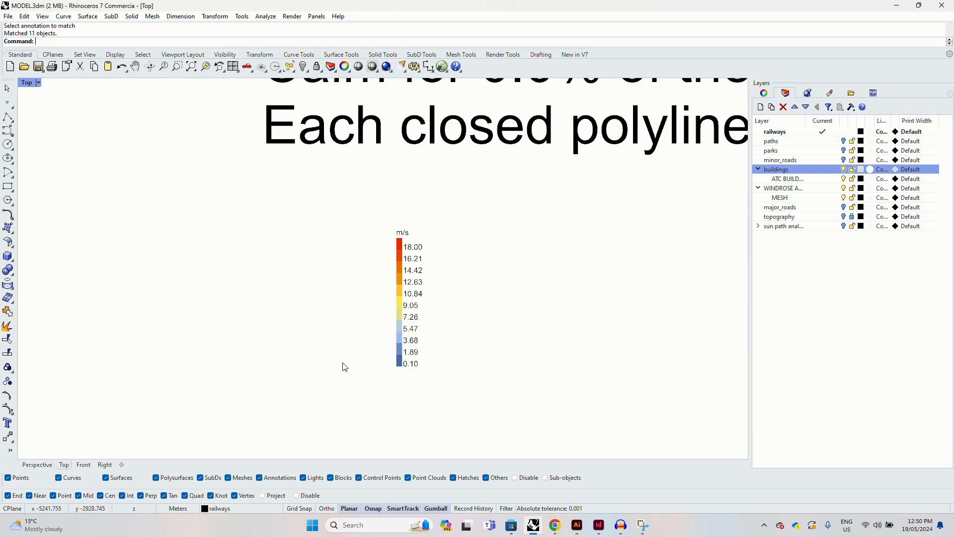
scroll(415, 324, "down", 4)
scroll(391, 322, "up", 12)
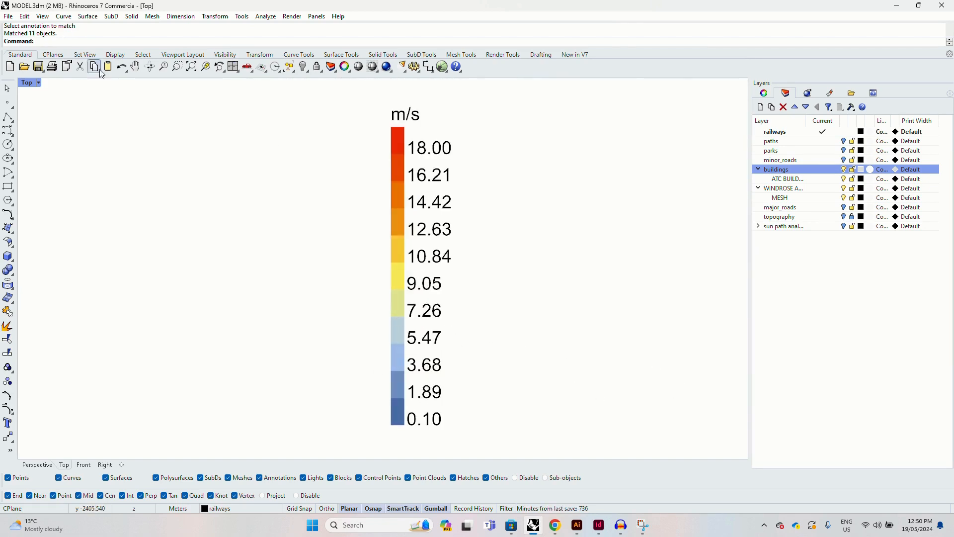
left_click(8, 16)
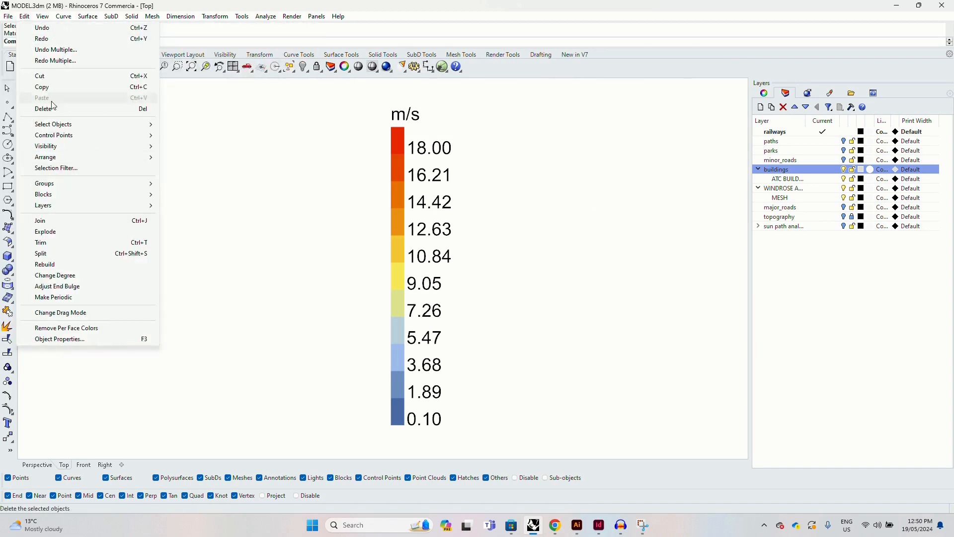
left_click(211, 46)
type("V")
key("Escape")
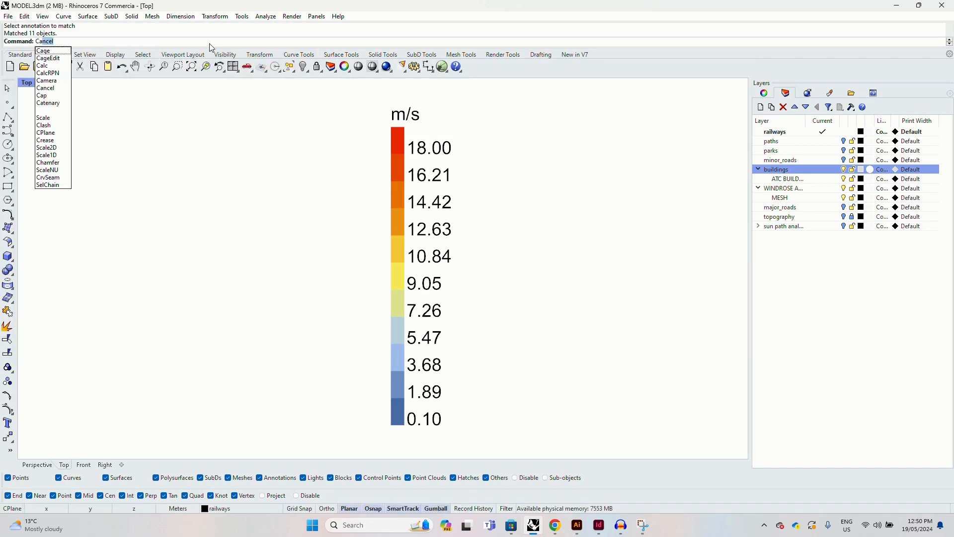
key("Escape")
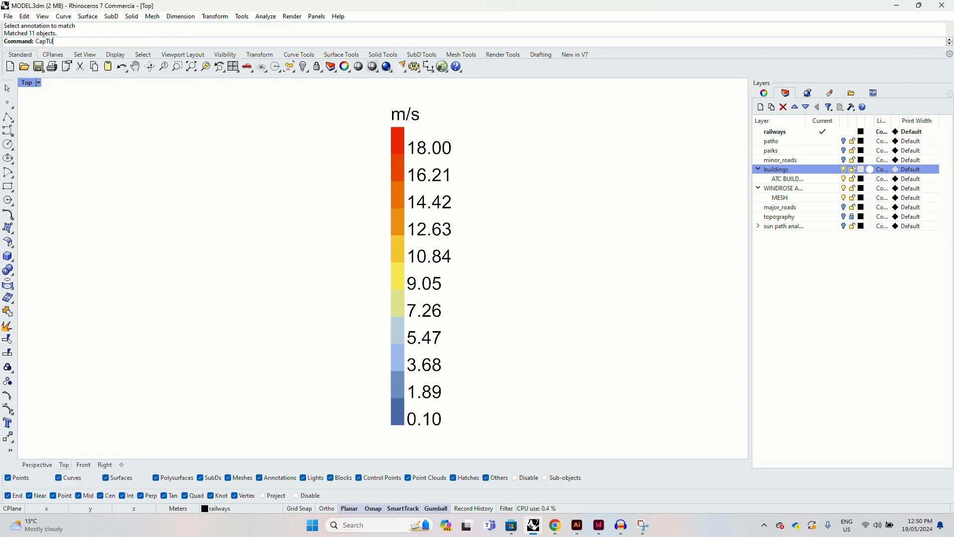
key("Escape")
type("CapYR")
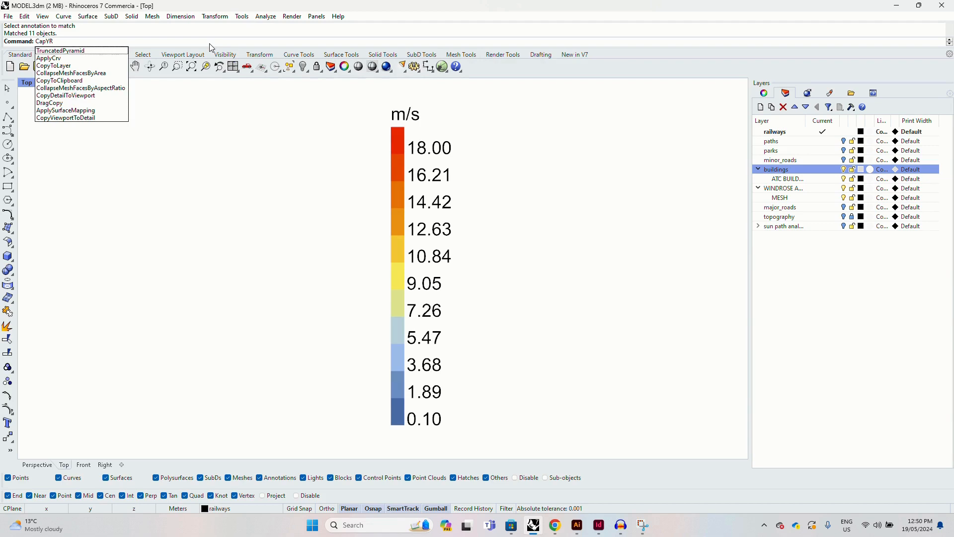
key("Escape")
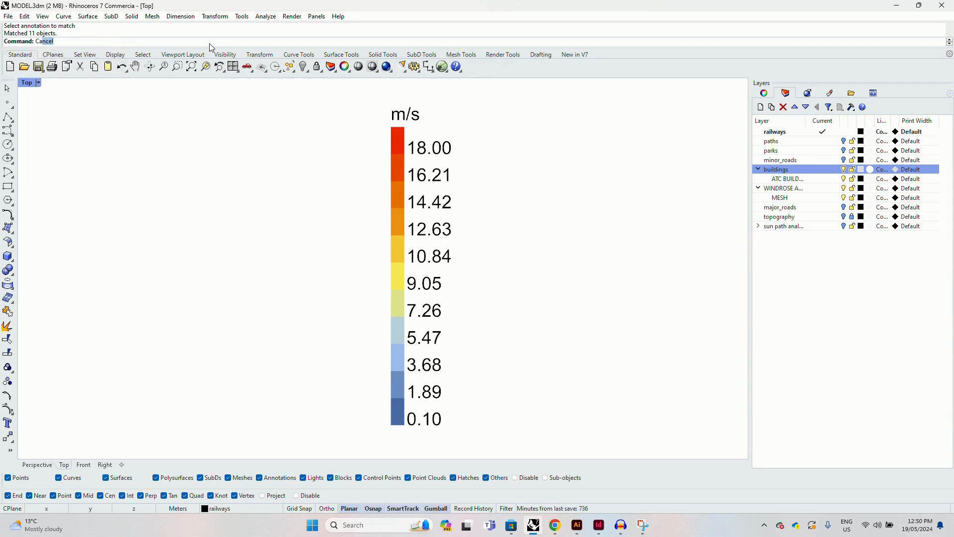
Capture the legend in the Top view to file at 3200 x 2400 with a transparent background, saving it as the JPEG LEGEND in Downloads
key("BackSpace")
key("BackSpace")
key("BackSpace")
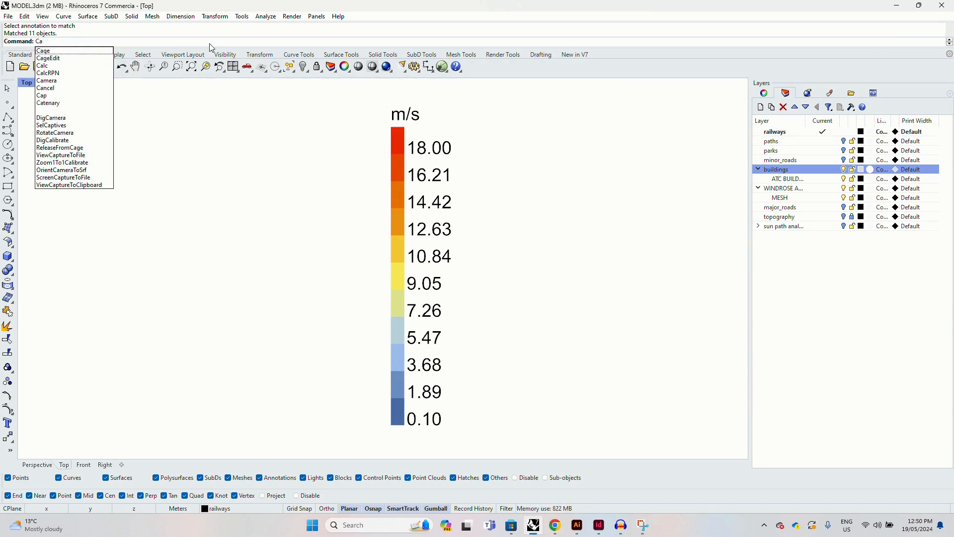
type("pTURE")
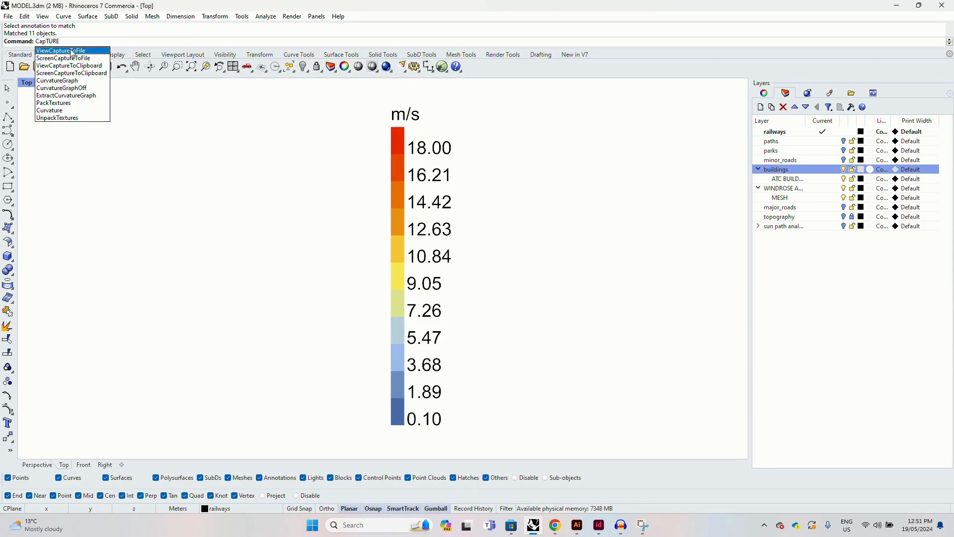
key("Return")
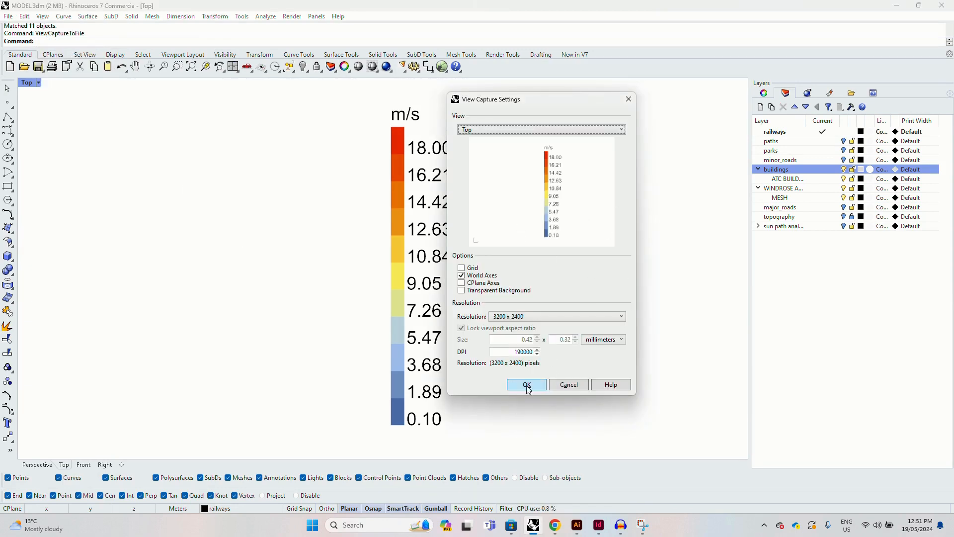
left_click(466, 291)
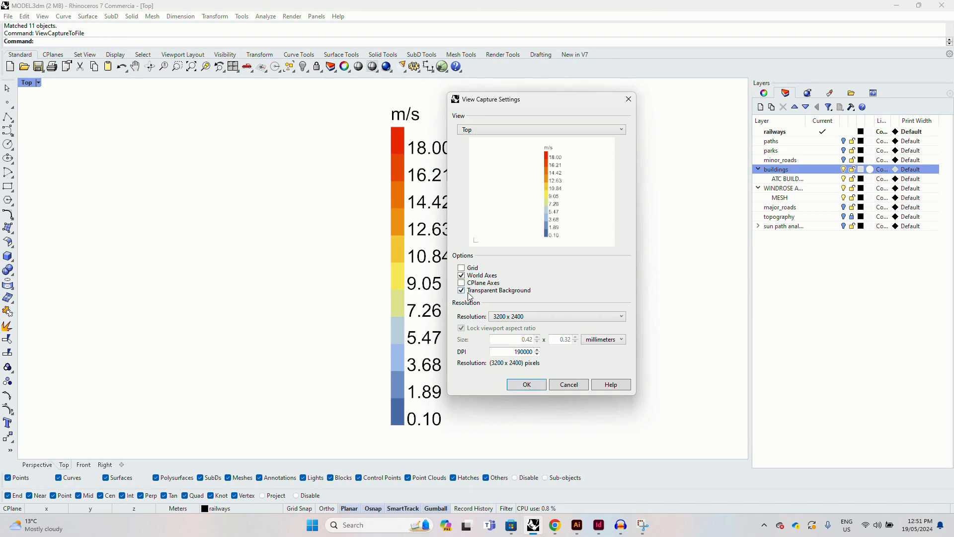
left_click(527, 385)
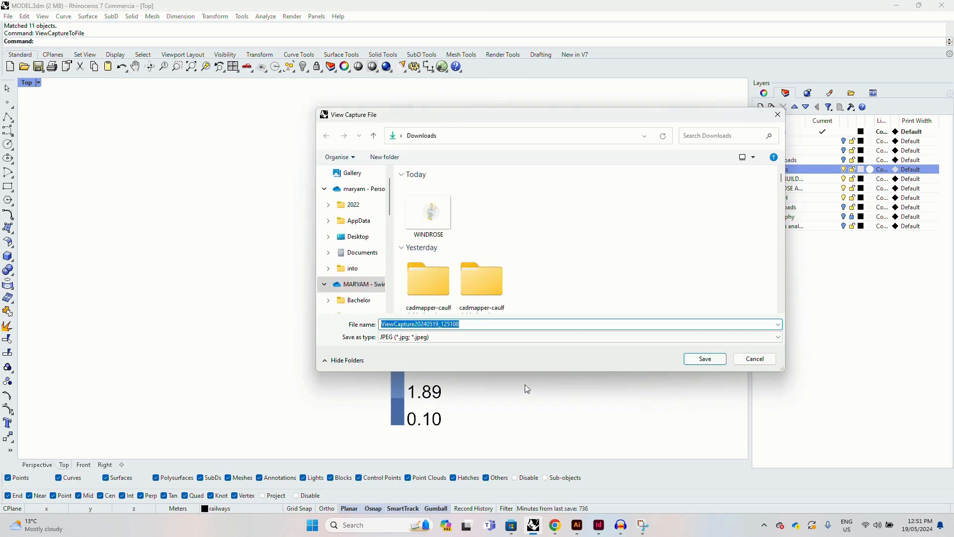
type("LEGEND")
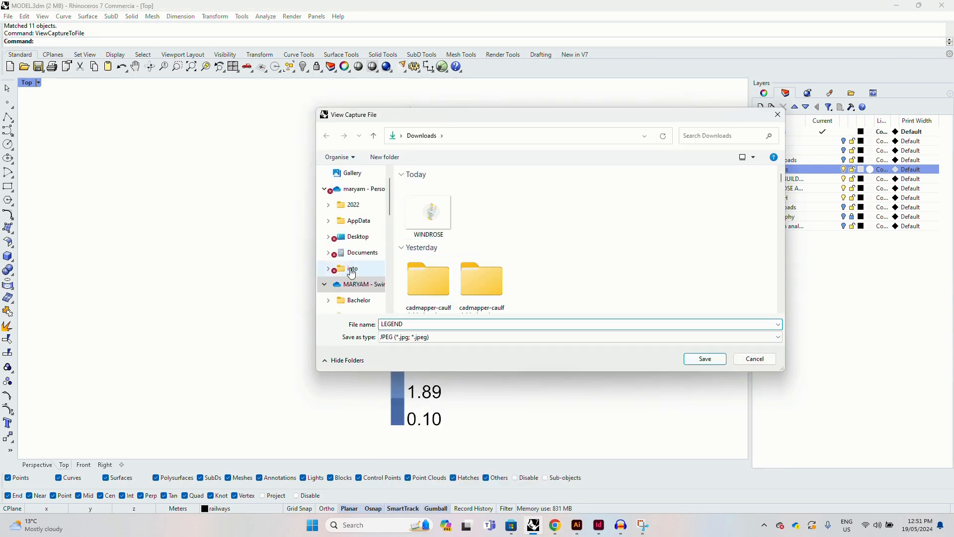
scroll(348, 278, "up", 6)
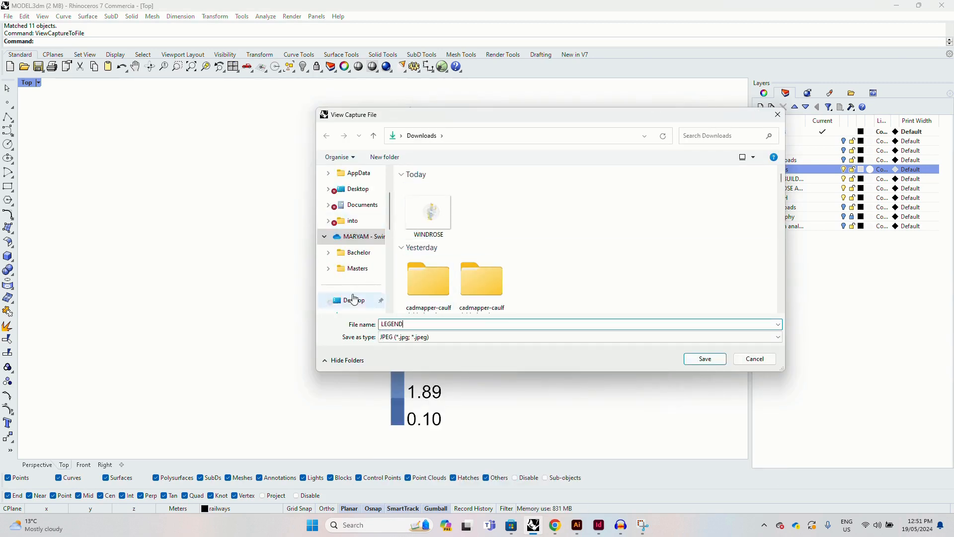
left_click(704, 358)
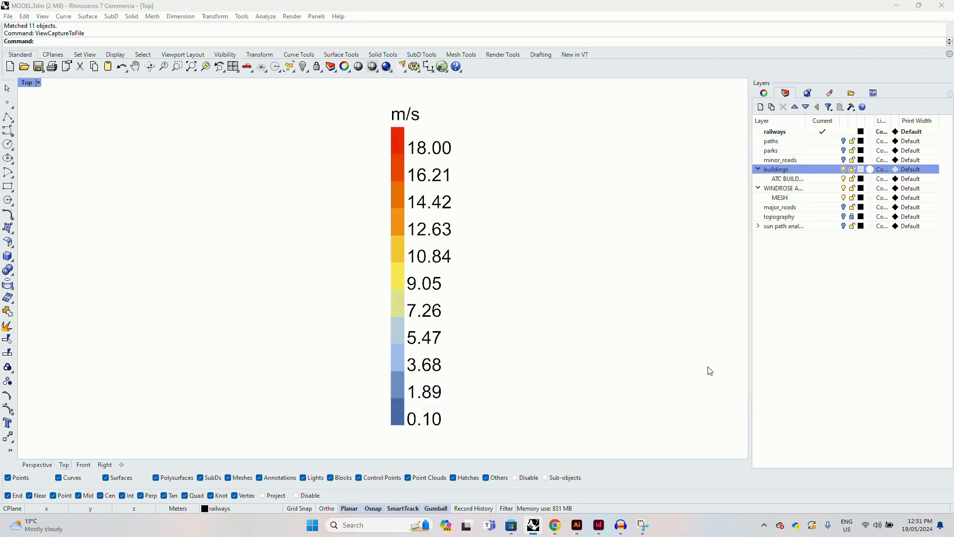
Switch to Illustrator and add a new layer above the locked Layer 1
left_click(570, 523)
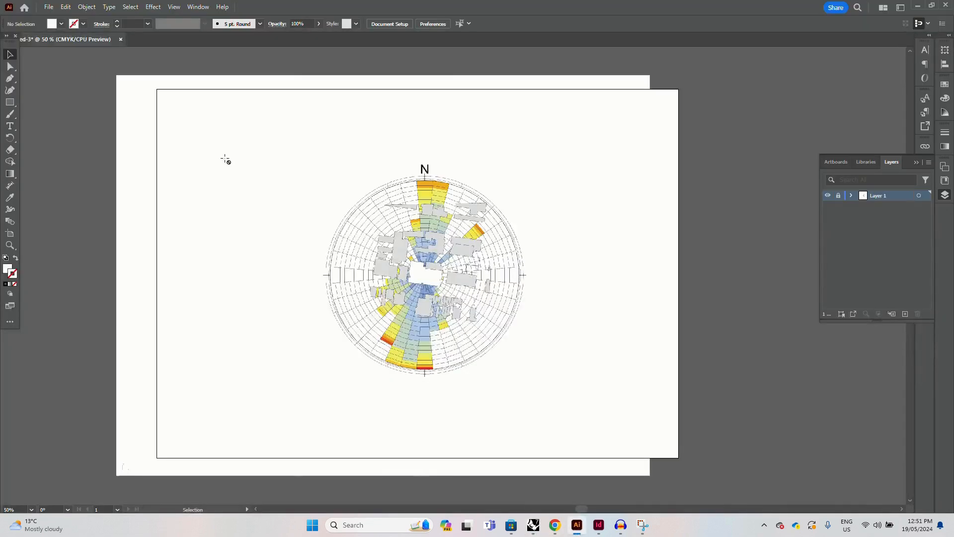
left_click(904, 314)
Place the LEGEND image from Downloads on Layer 2 and embed it in the document
left_click(49, 7)
left_click(85, 187)
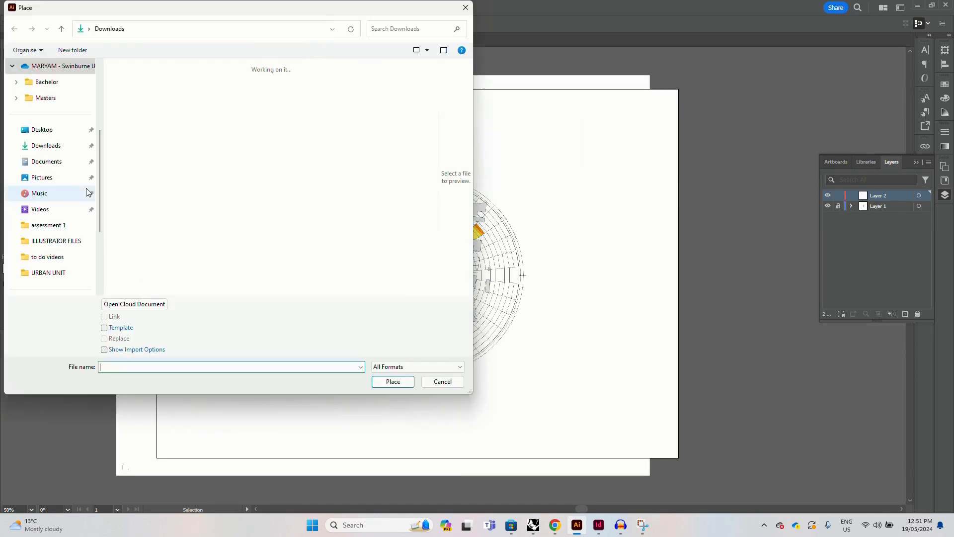
left_click(141, 95)
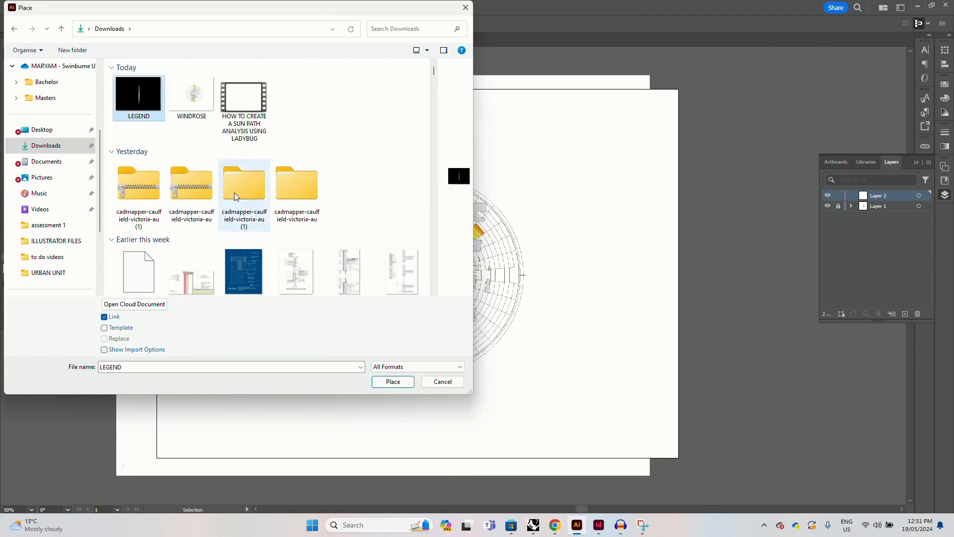
left_click(393, 381)
left_click(261, 237)
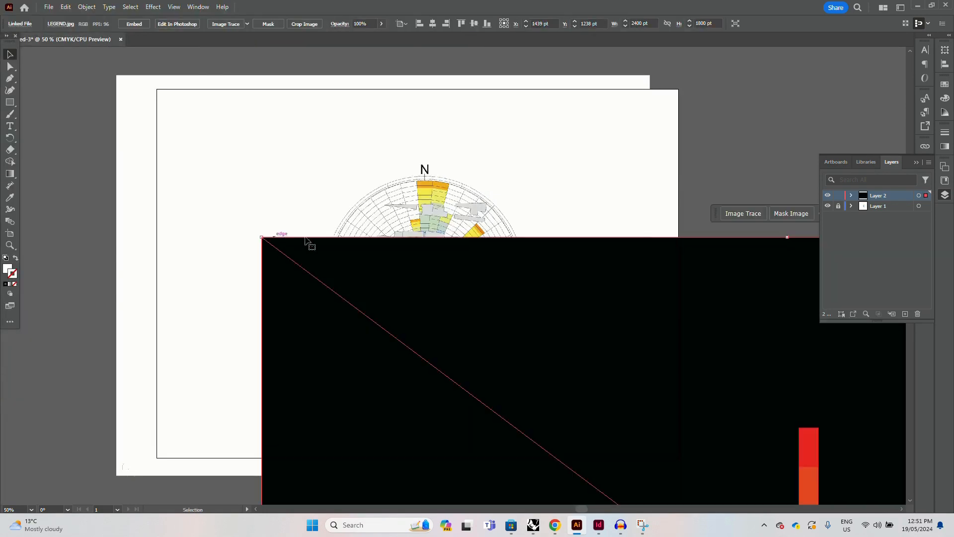
key("ctrl+minus")
key("ctrl+minus")
key("ctrl+minus")
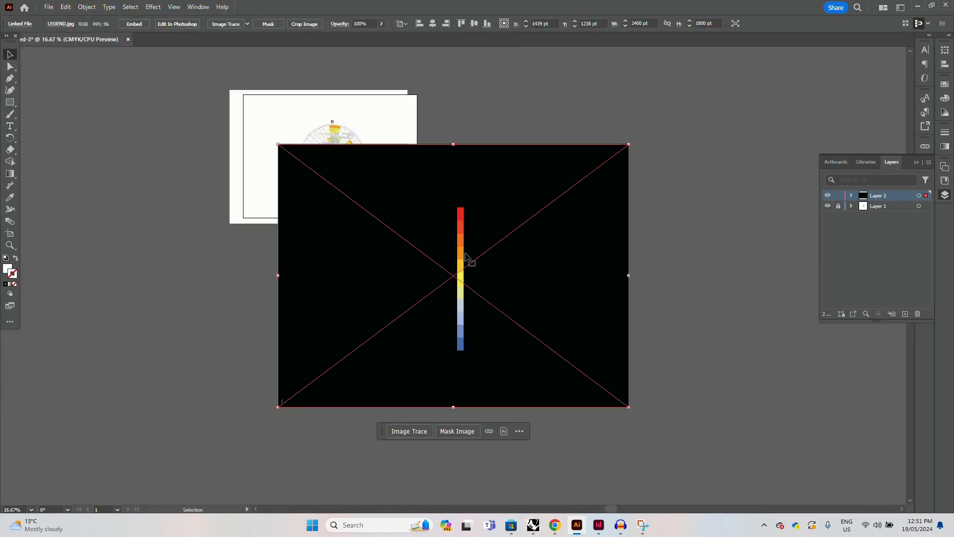
left_click(134, 24)
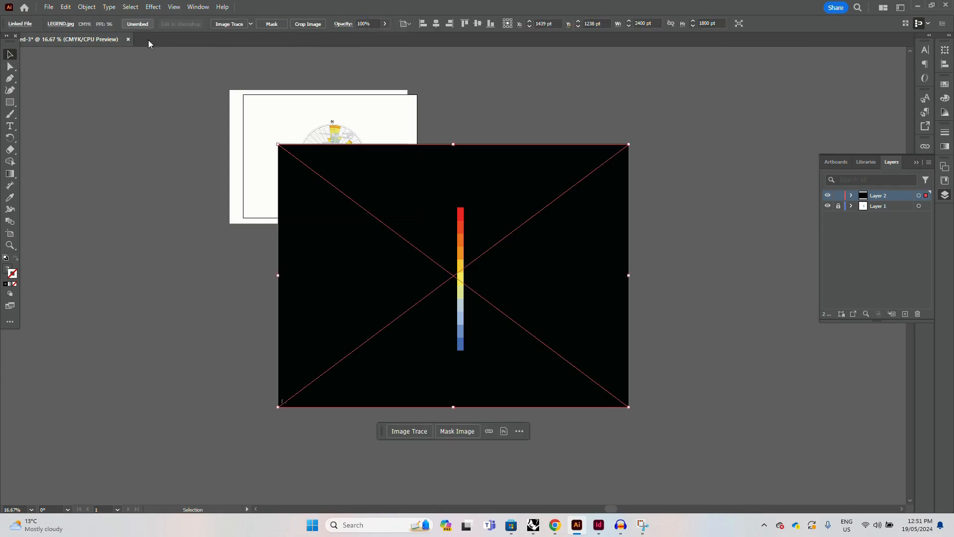
Delete the embedded legend image from Layer 2
key("Delete")
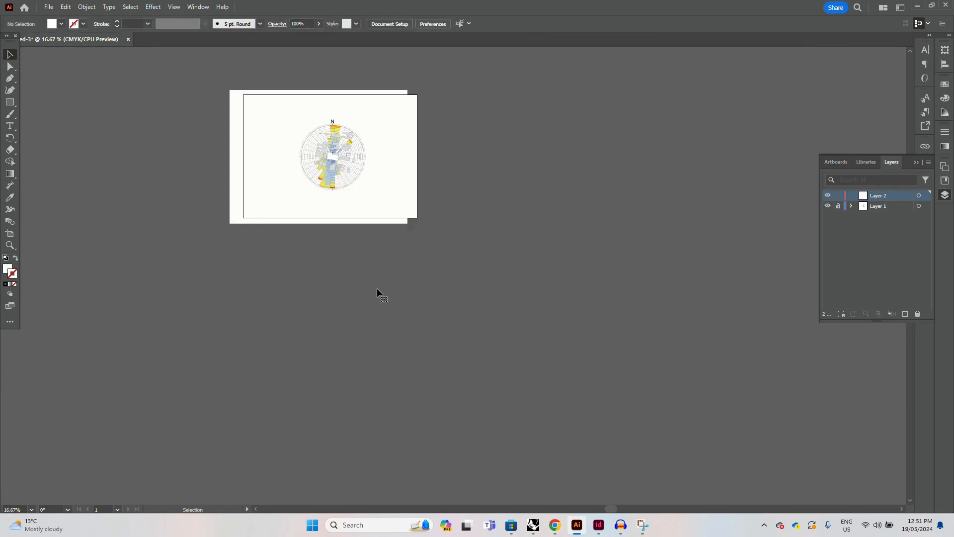
left_click_drag(288, 149, 380, 241)
key("ctrl+plus")
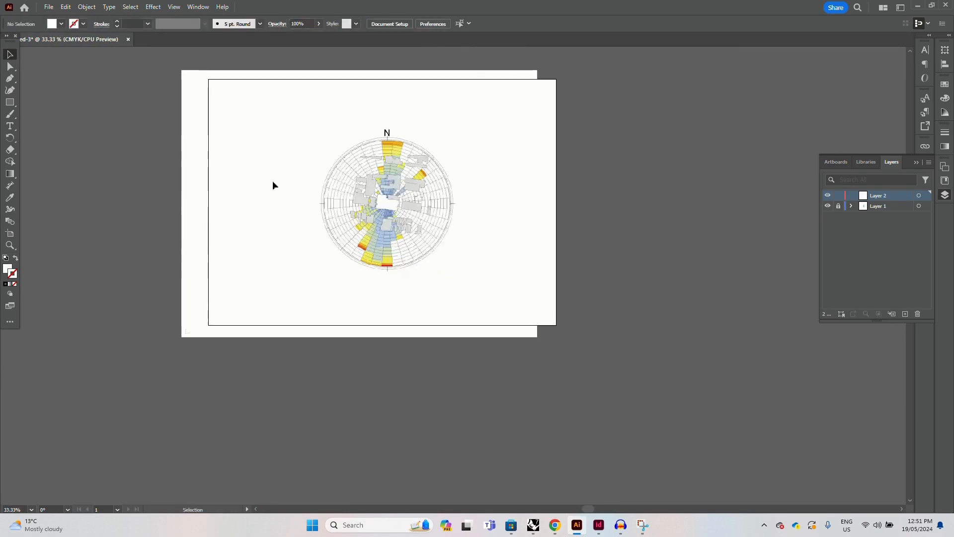
left_click_drag(272, 185, 336, 198)
Switch to Rhino and recapture the legend at 3200 x 2400 with transparent background off, overwriting the LEGEND JPEG in Downloads
left_click(533, 525)
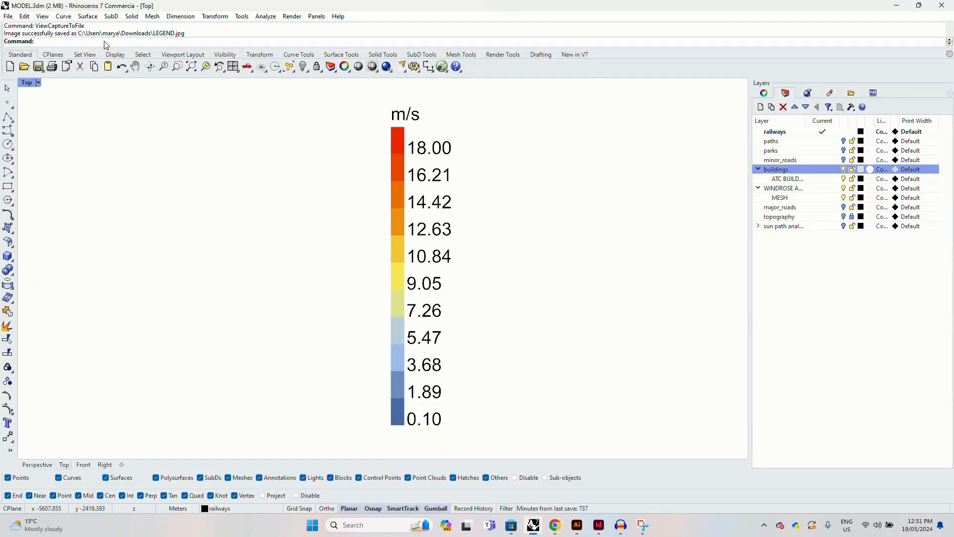
type("ViewCaptureToFile")
key("Return")
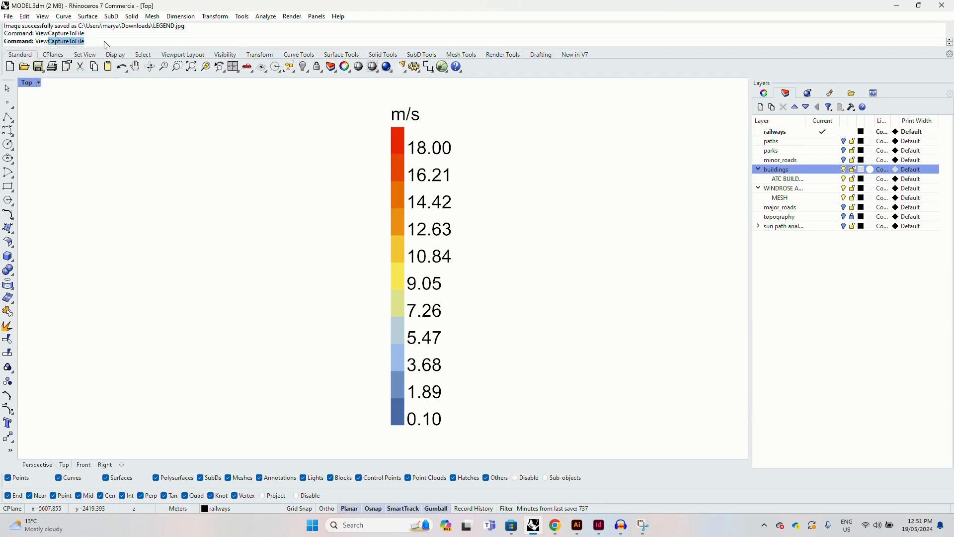
left_click(462, 291)
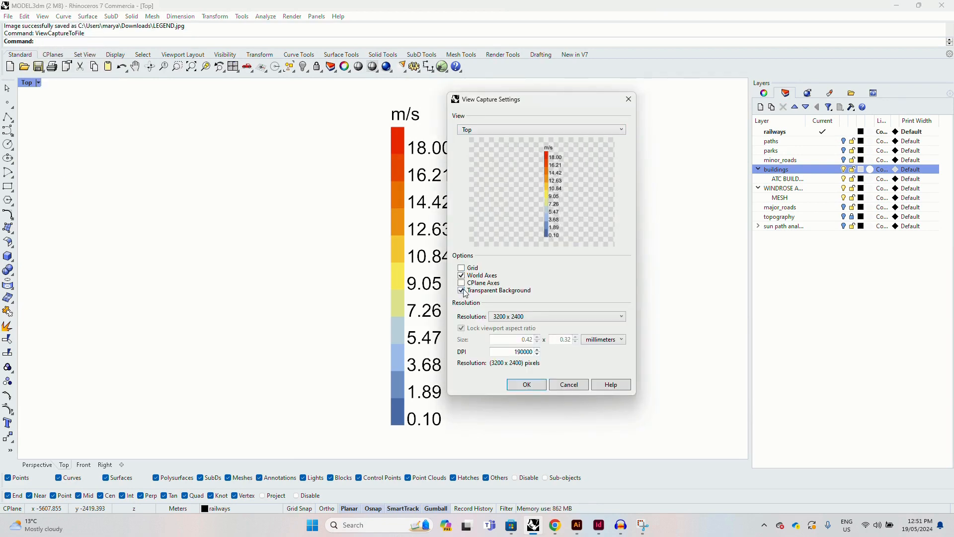
left_click(527, 384)
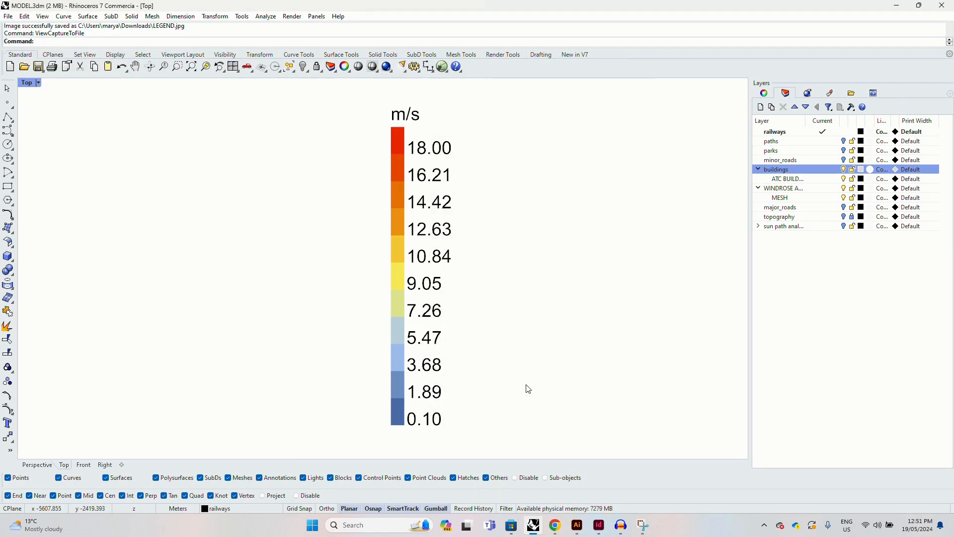
scroll(351, 299, "down", 2)
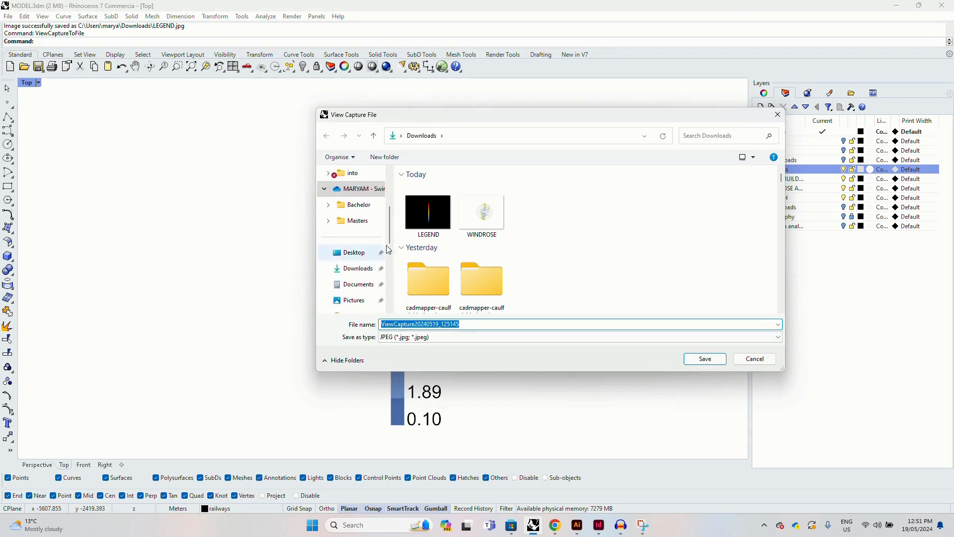
left_click(428, 211)
left_click(706, 359)
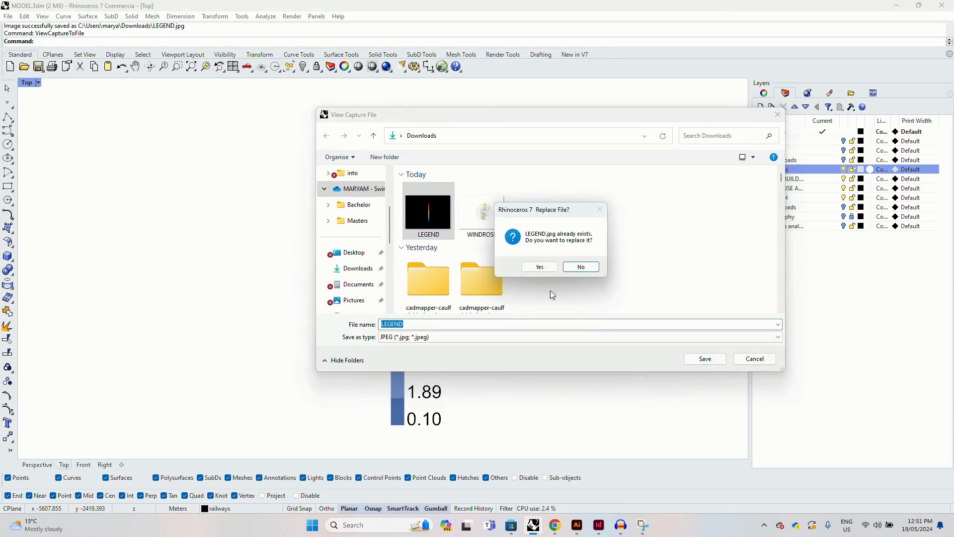
left_click(539, 267)
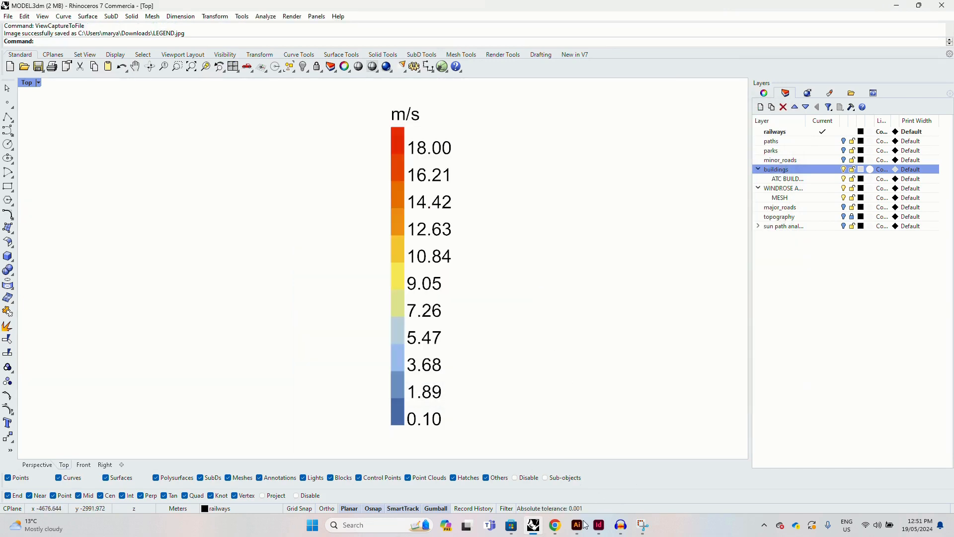
Switch to Illustrator, place the LEGEND image from Downloads on Layer 2 and embed it
left_click(532, 526)
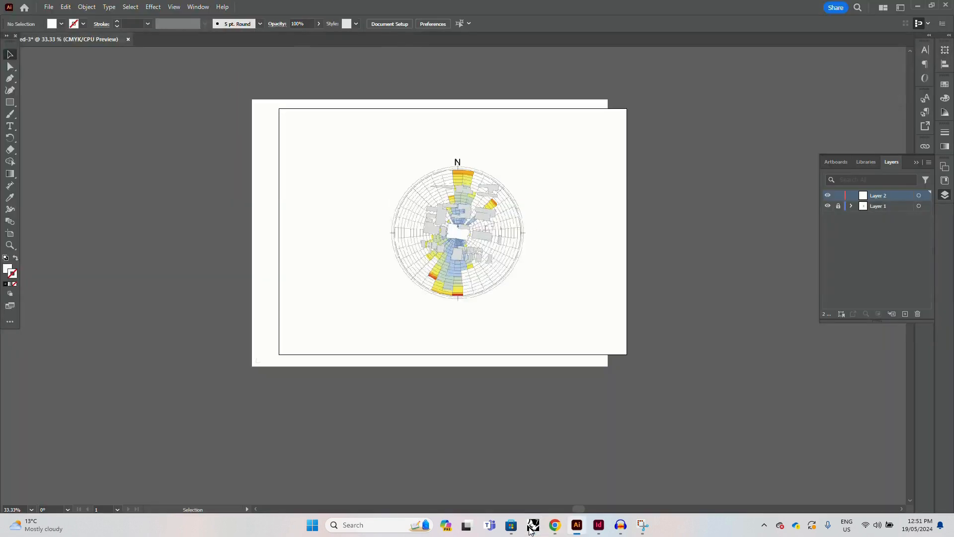
left_click(48, 7)
left_click(70, 187)
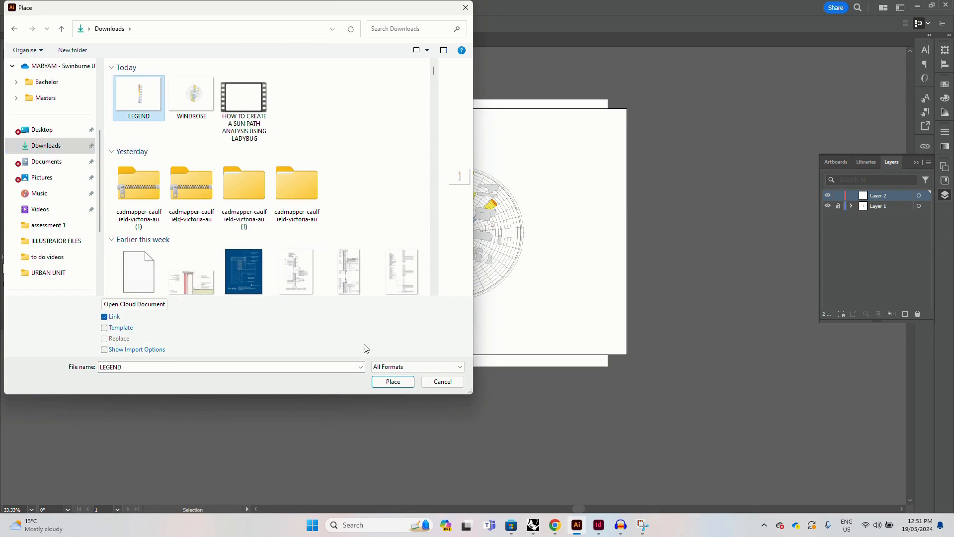
left_click(393, 381)
left_click(317, 254)
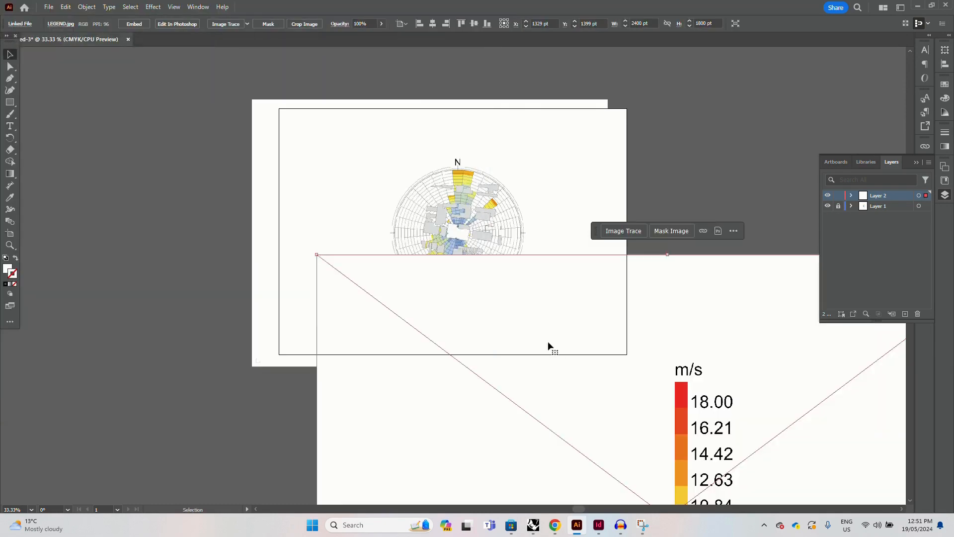
left_click(142, 23)
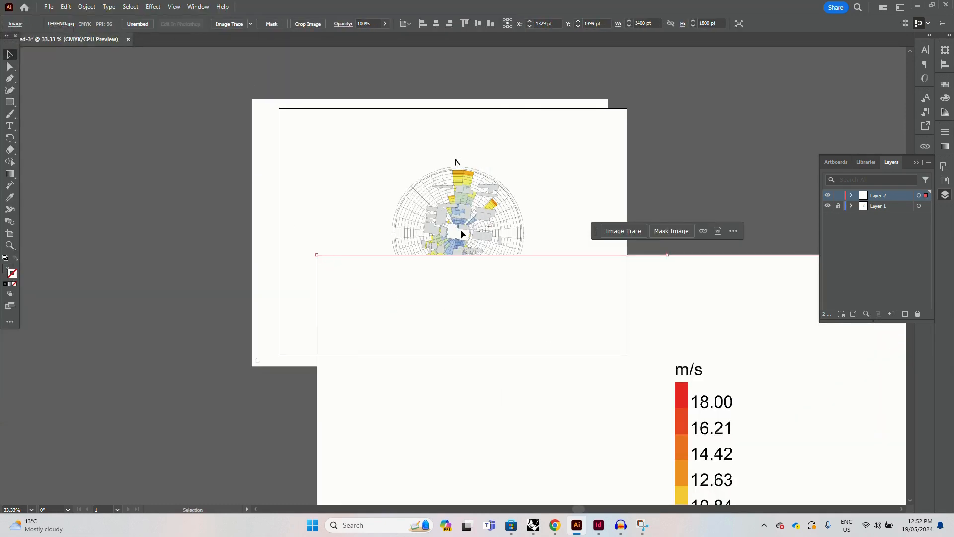
Scale the embedded legend image down to about 418 x 313.5 pt and place it to the lower left of the wind rose
key("ctrl+minus")
key("ctrl+minus")
left_click_drag(629, 407, 338, 204)
key("ctrl+plus")
key("ctrl+plus")
key("ctrl+plus")
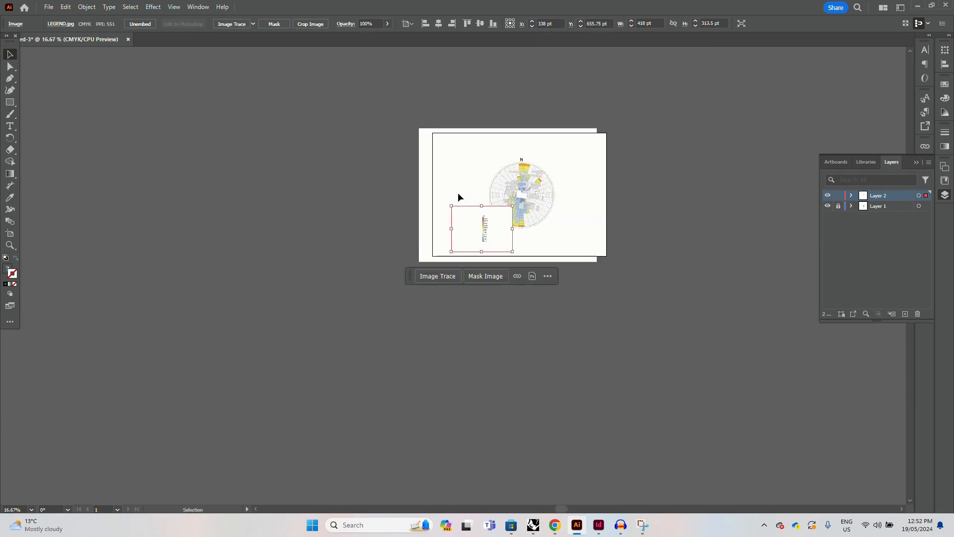
key("ctrl+plus")
key("ctrl+plus")
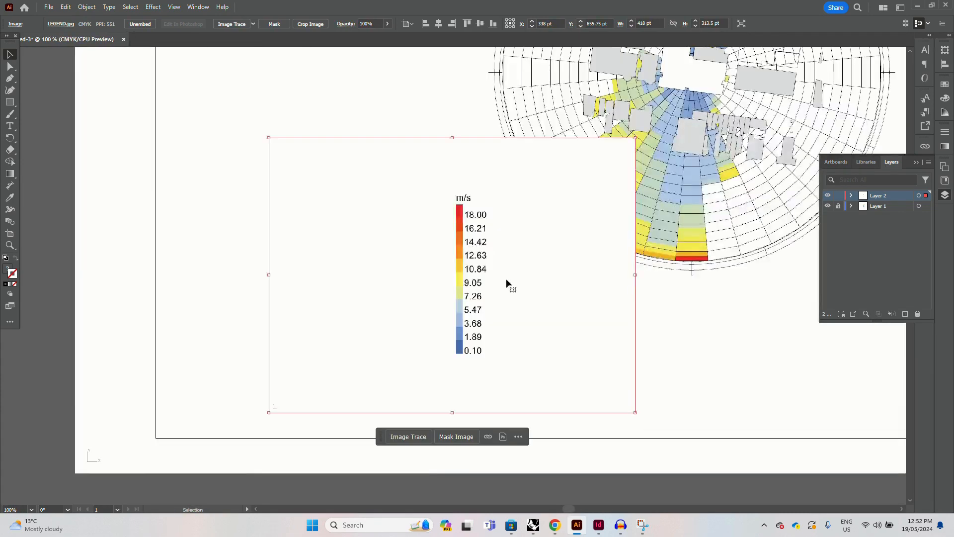
left_click_drag(555, 343, 520, 332)
Draw a rectangle about 62 x 208 pt around the legend scale and use it as a clipping mask on the image
left_click(10, 102)
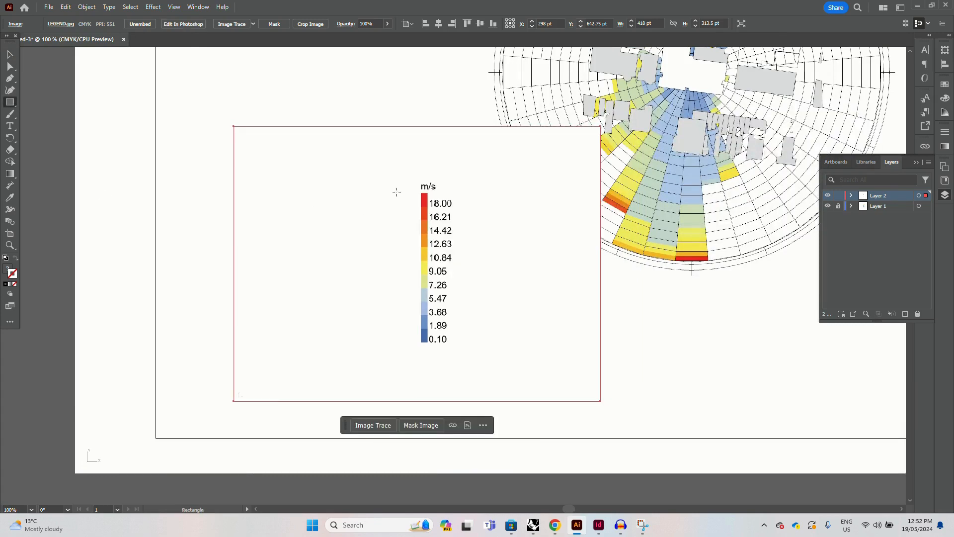
mouse_move(409, 170)
left_mouse_down()
mouse_move(474, 340)
mouse_move(465, 352)
left_mouse_up()
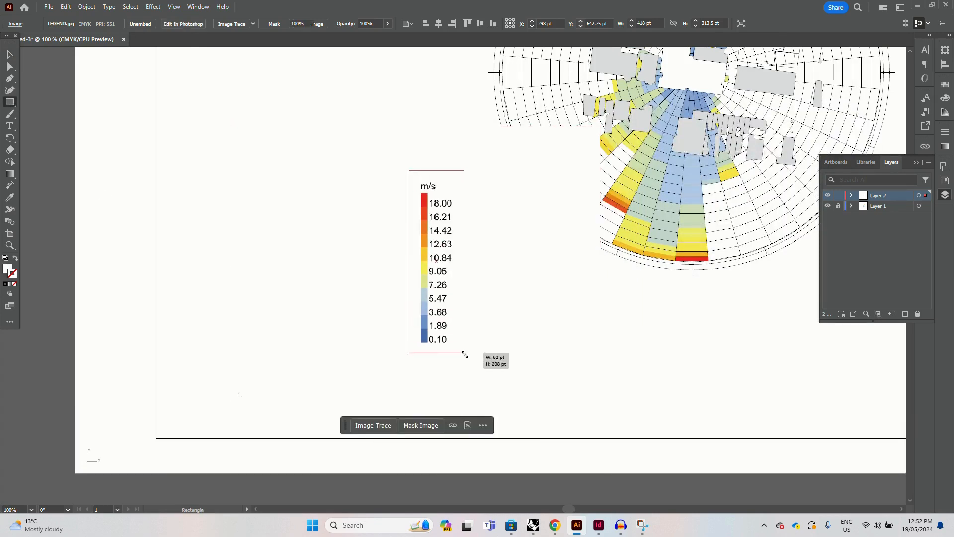
left_click(9, 55)
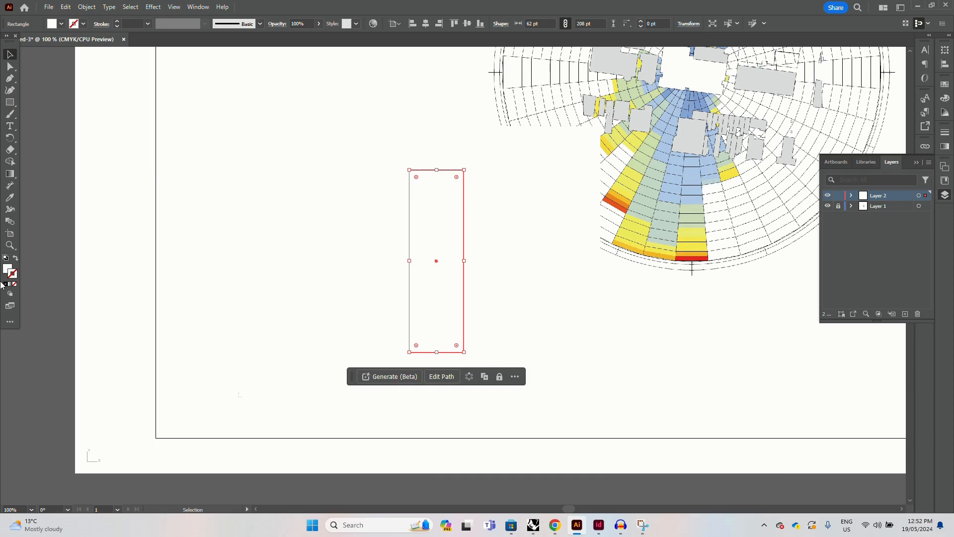
left_click(15, 259)
left_click_drag(451, 96, 417, 213)
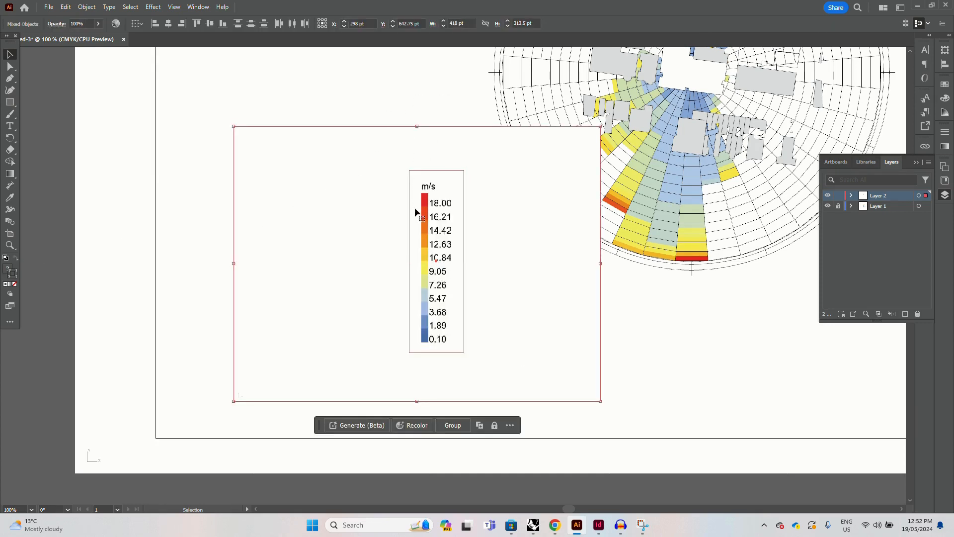
key("ctrl+7")
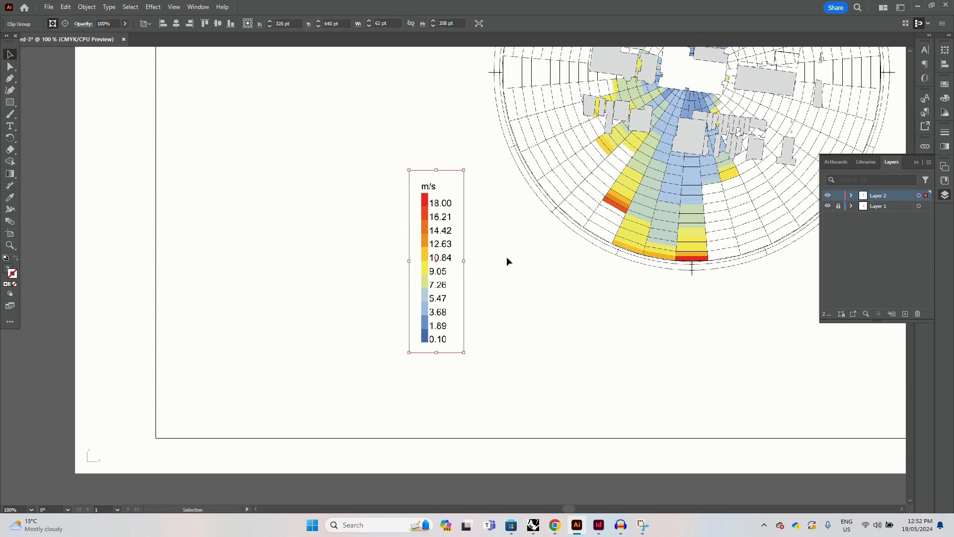
Move the clipped legend to the right side of the wind rose, roughly level with its centre
left_click(507, 257)
left_click_drag(554, 291, 579, 358)
left_click_drag(449, 383, 275, 267)
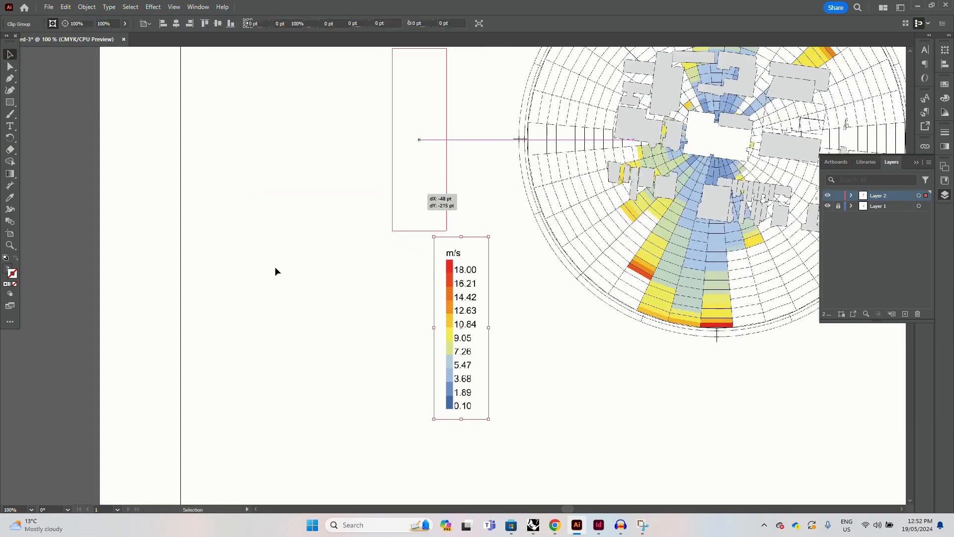
left_click(276, 266)
key("ctrl+minus")
key("ctrl+minus")
left_click_drag(494, 247, 391, 286)
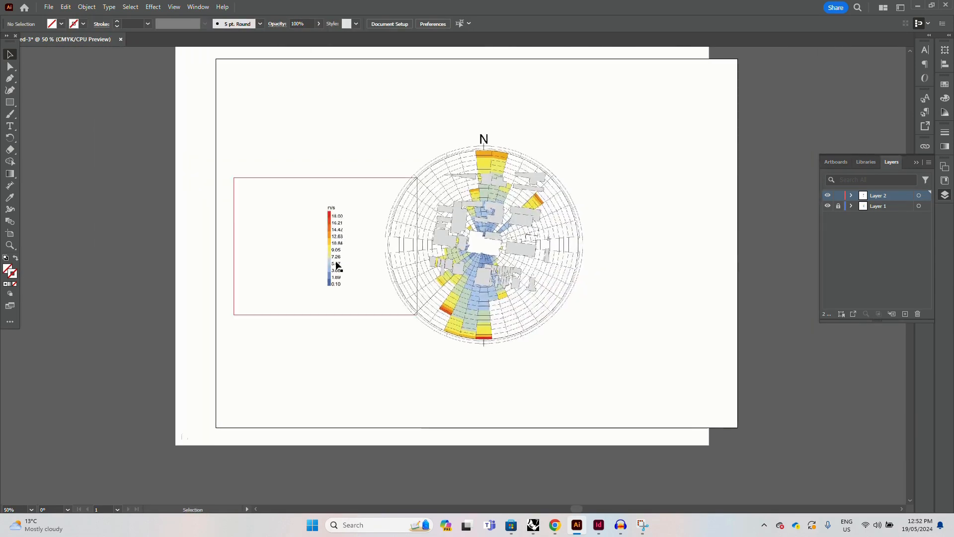
left_click_drag(337, 266, 611, 258)
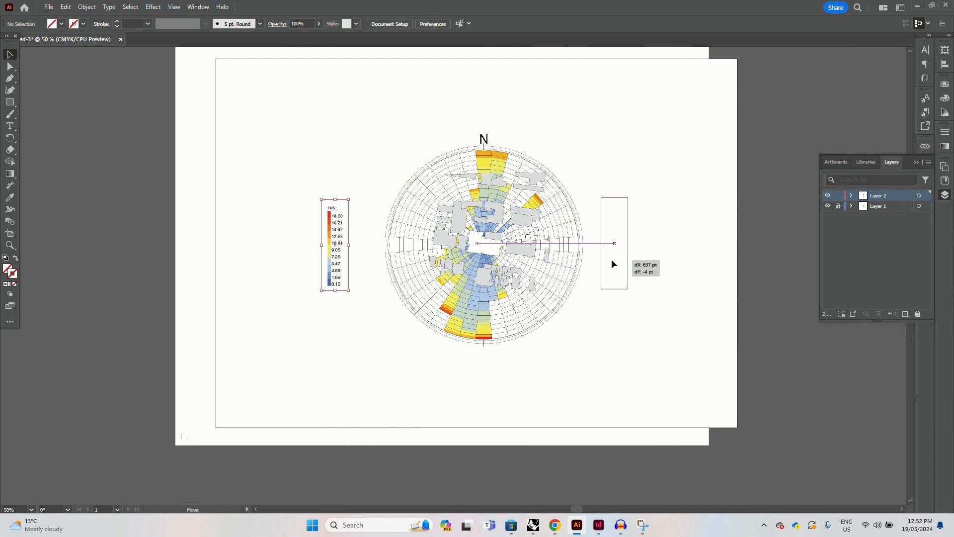
left_click(678, 208)
Lock Layer 2 and add a new layer above it
left_click_drag(678, 209, 617, 207)
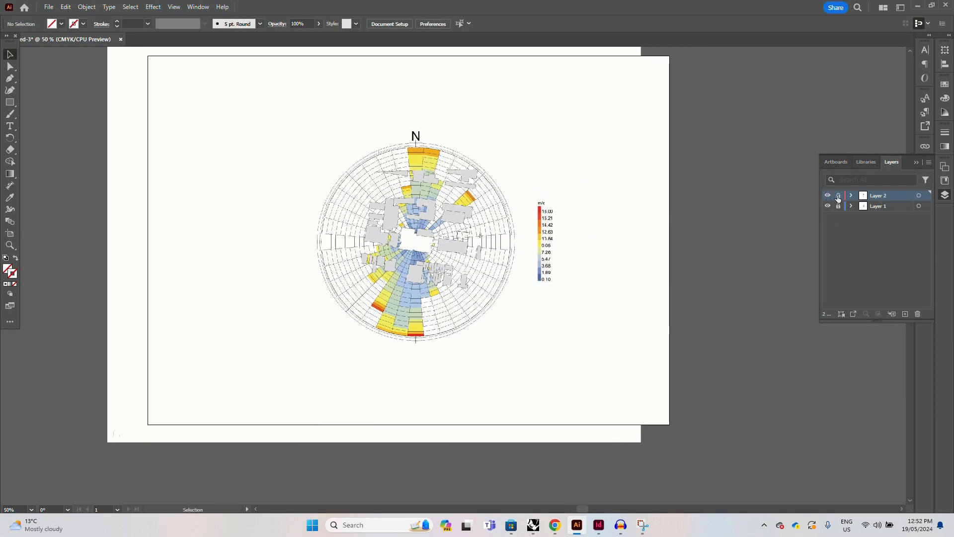
left_click(839, 196)
left_click(905, 314)
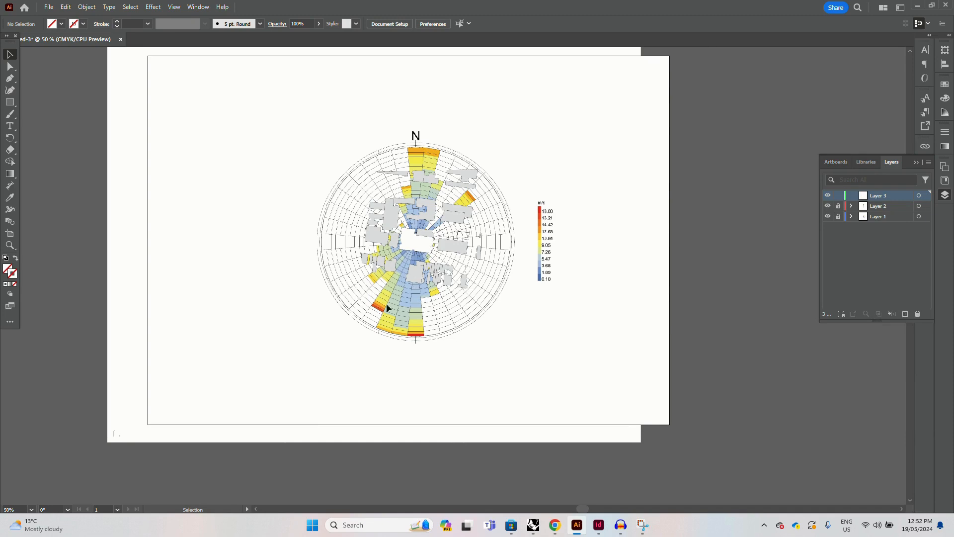
Switch to Rhino and bring the full wind rose into view in the Top viewport
left_click(531, 528)
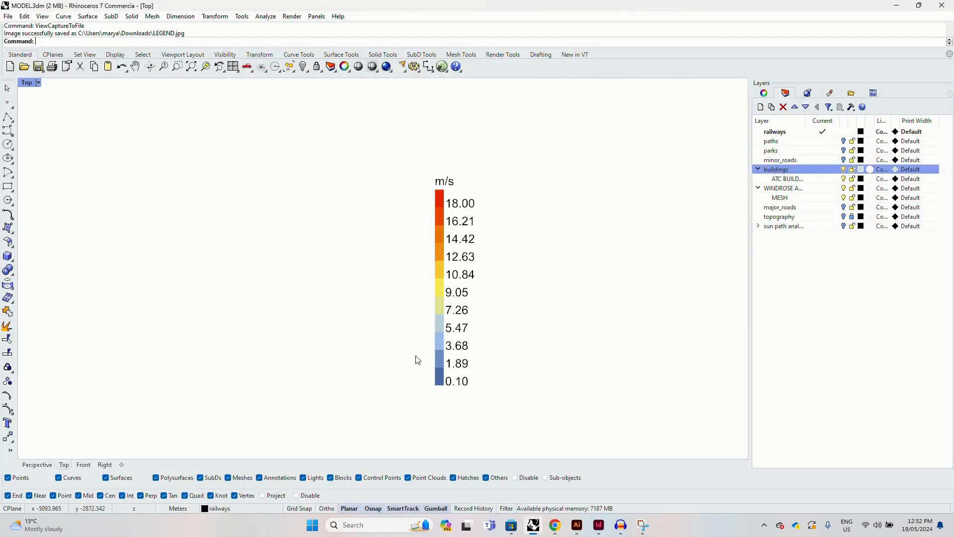
scroll(415, 357, "down", 5)
scroll(586, 282, "up", 2)
scroll(502, 268, "up", 10)
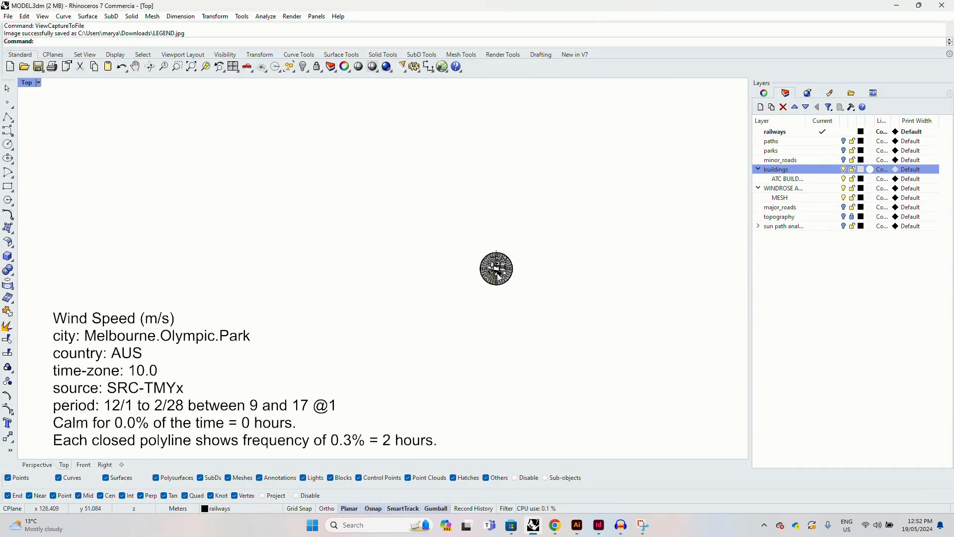
left_click(406, 267)
scroll(405, 267, "down", 10)
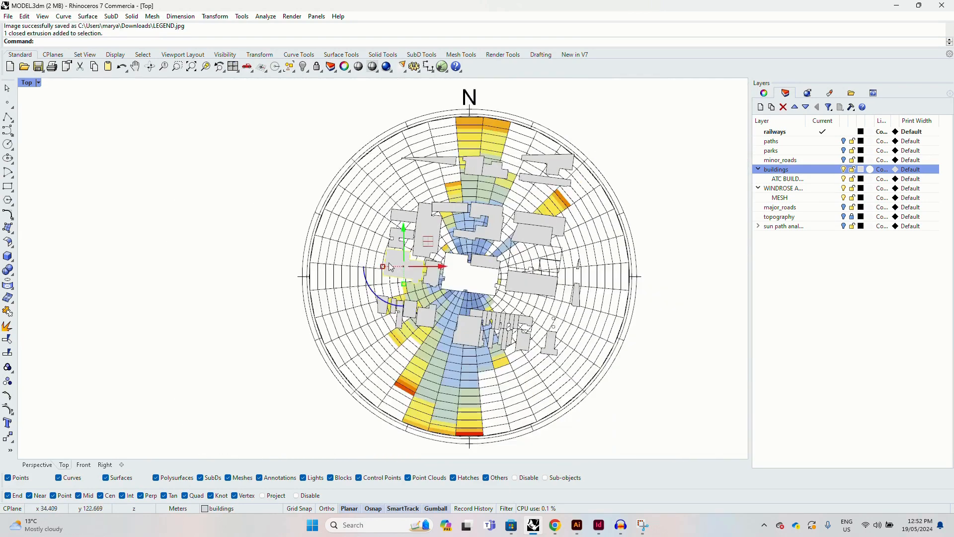
left_click_drag(592, 126, 300, 400)
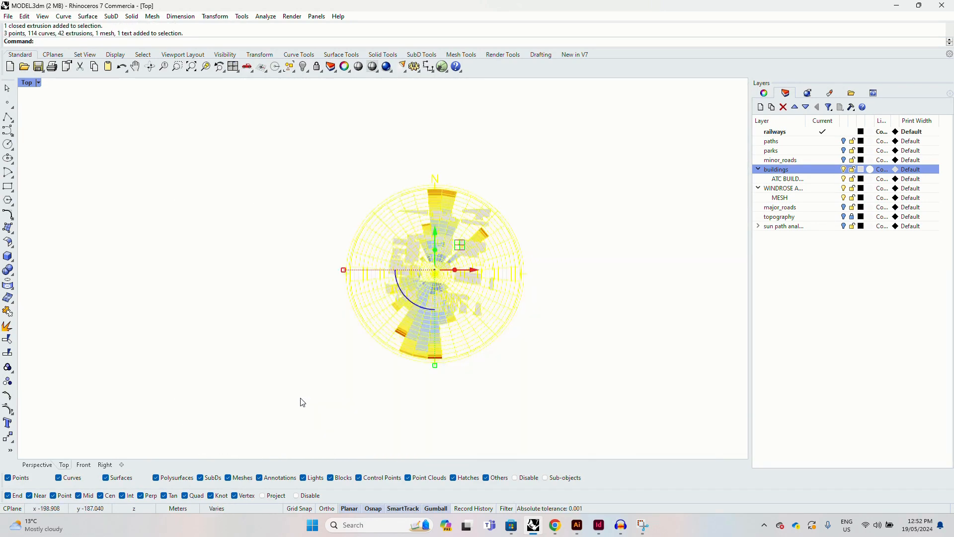
scroll(368, 388, "up", 1)
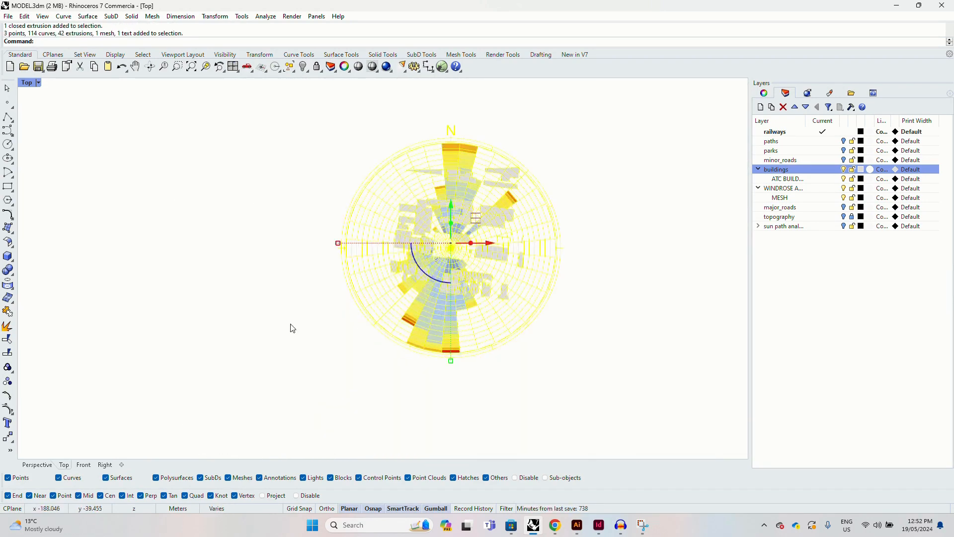
key("Escape")
scroll(432, 325, "up", 3)
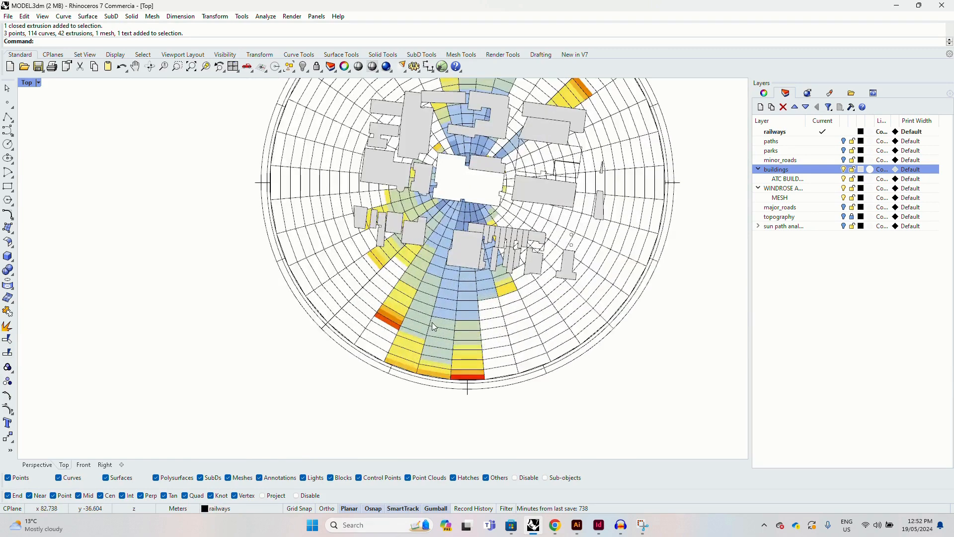
scroll(431, 322, "down", 1)
scroll(432, 322, "down", 2)
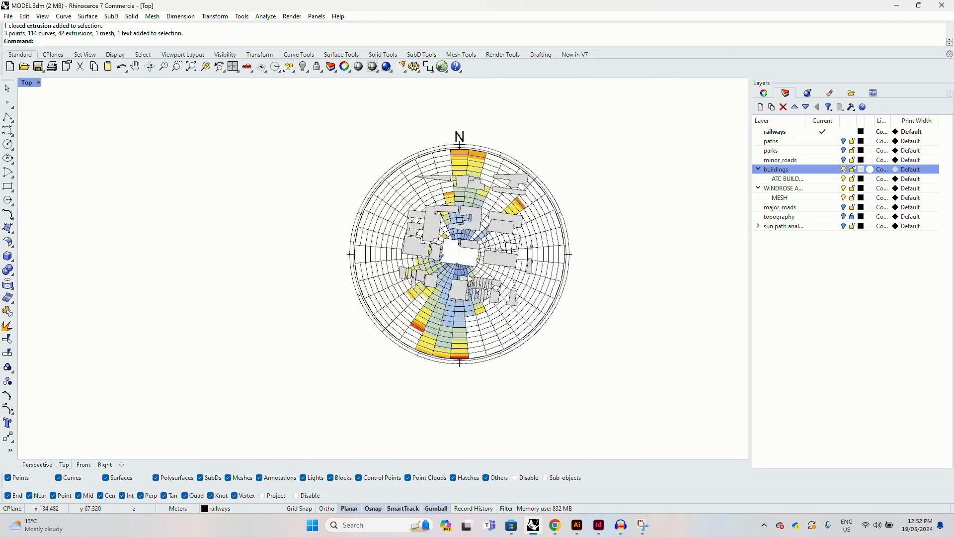
scroll(469, 278, "up", 2)
scroll(469, 277, "down", 2)
Run Make2D on the whole wind rose and buildings from the Top view, maintaining source layers and grouping the output
left_click_drag(627, 116, 314, 395)
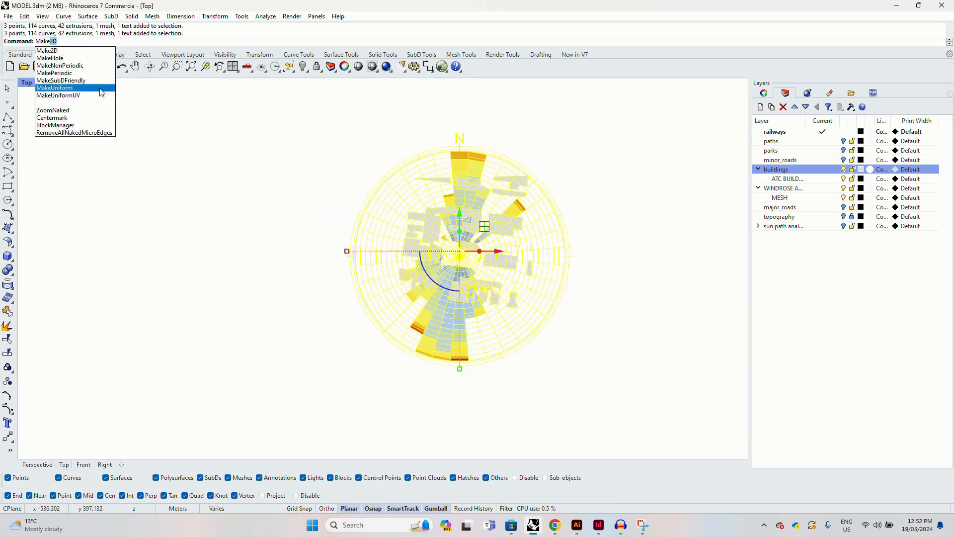
left_click(69, 53)
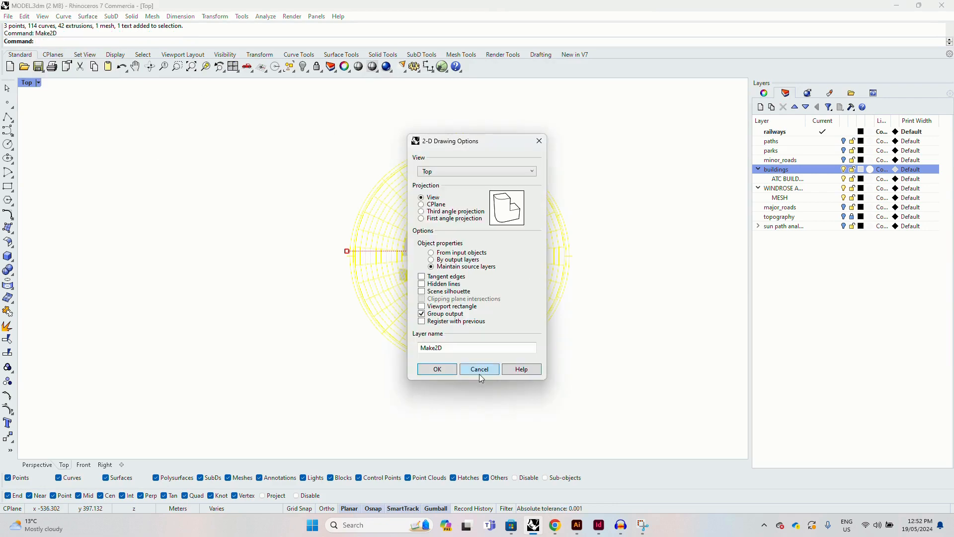
left_click(438, 369)
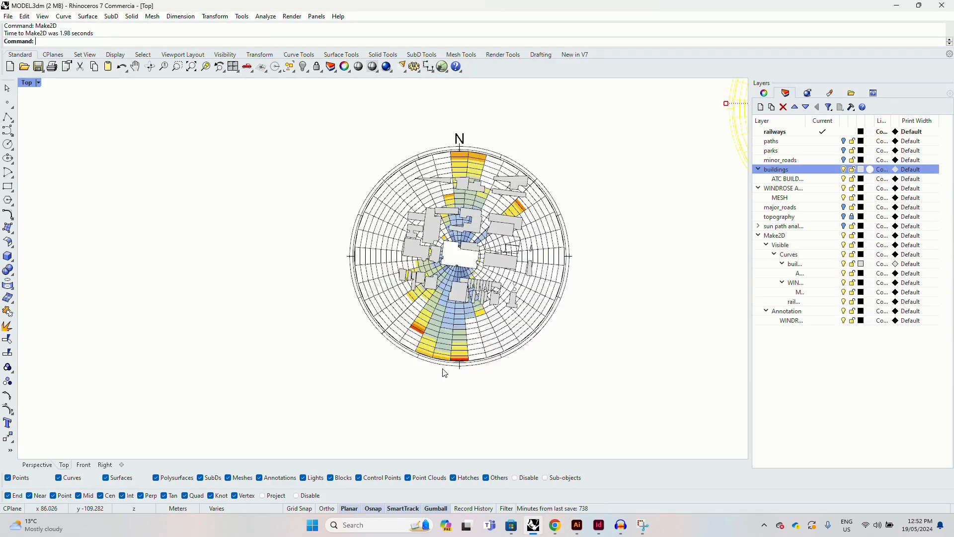
Move the Make2D linework farther up along the Y axis, away from the coloured model, and deselect it
scroll(247, 341, "down", 3)
scroll(572, 164, "up", 5)
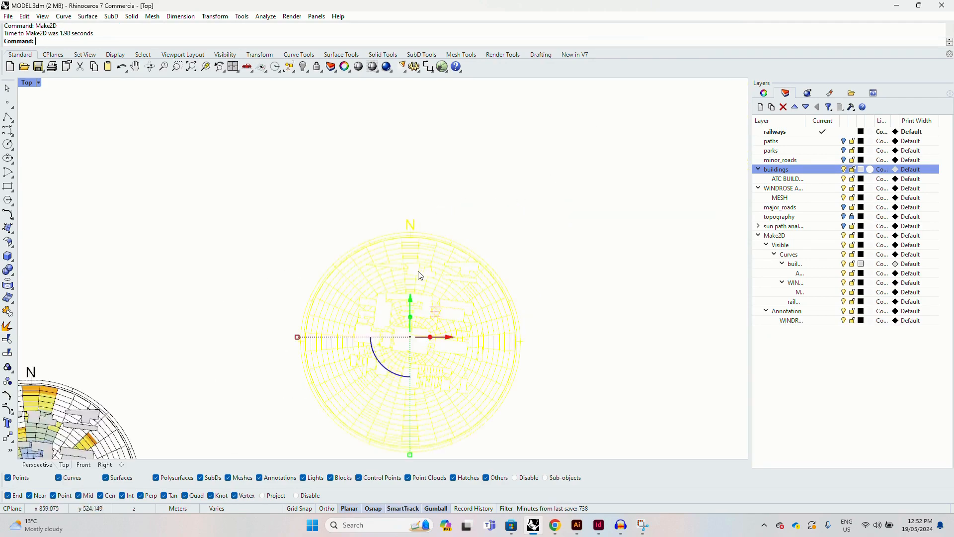
left_click_drag(410, 296, 418, 151)
left_click(512, 326)
scroll(512, 326, "down", 2)
scroll(442, 228, "up", 14)
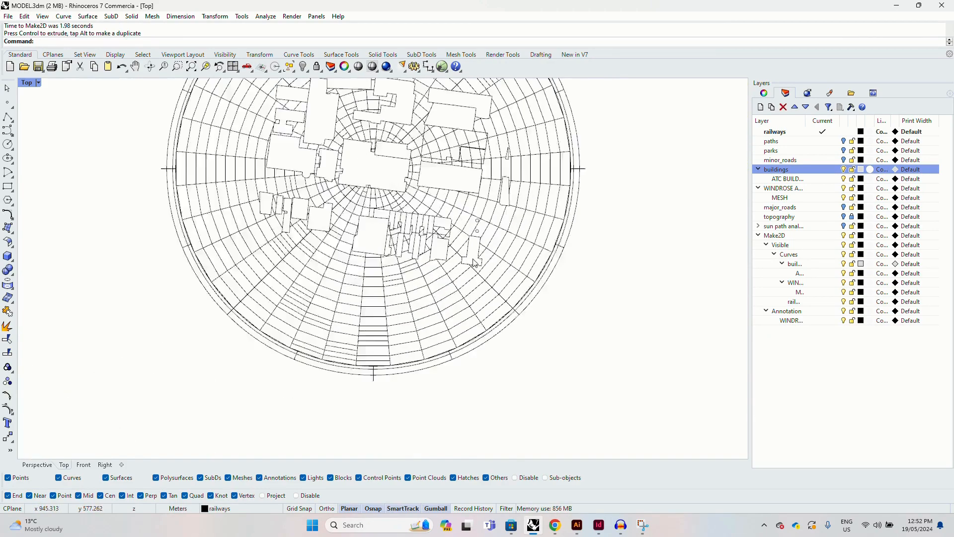
Undo the last move of the Make2D linework and shift it farther up along the Y axis, away from the coloured wind rose
left_click(360, 194)
scroll(426, 229, "down", 8)
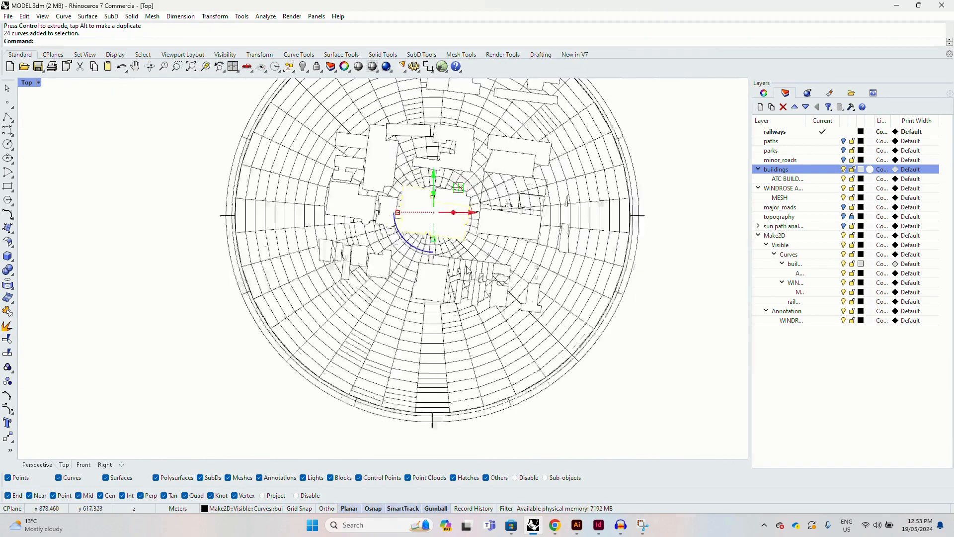
left_click(304, 323)
scroll(452, 286, "down", 3)
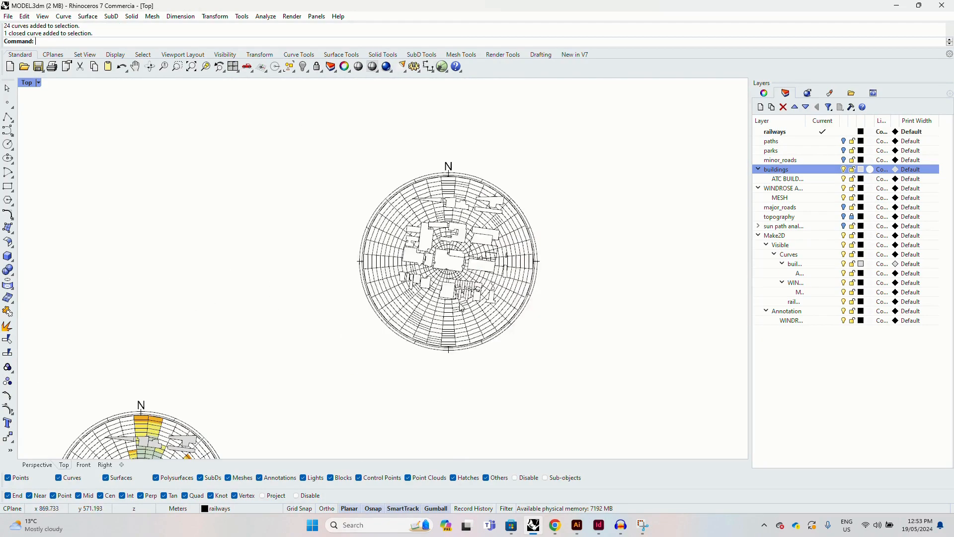
key("ctrl+z")
scroll(534, 241, "down", 3)
scroll(502, 244, "down", 2)
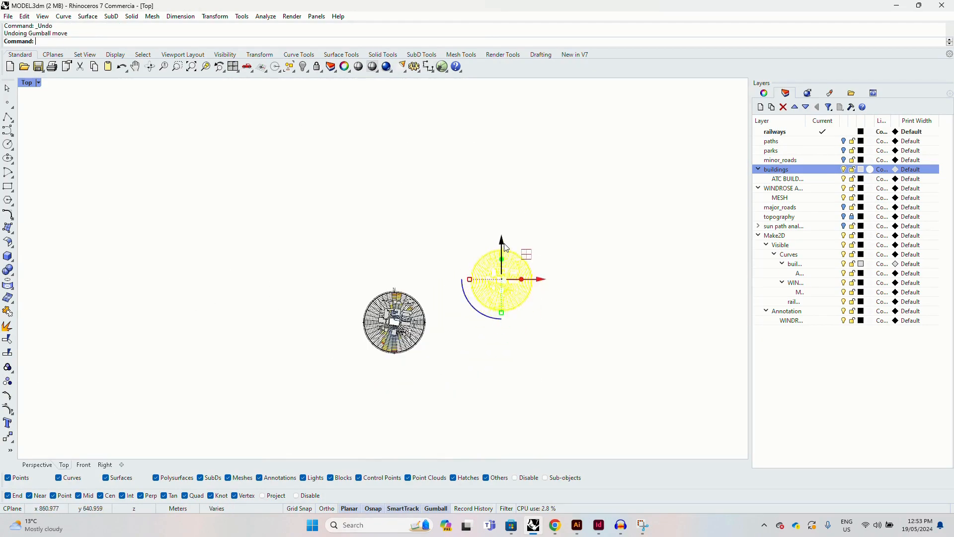
left_click_drag(502, 242, 502, 123)
left_click(487, 108)
Select the whole relocated Make2D linework to check it and clear the selection
scroll(488, 108, "up", 8)
left_click_drag(700, 111, 392, 329)
scroll(575, 206, "up", 6)
scroll(517, 317, "up", 4)
scroll(538, 279, "down", 8)
left_click(317, 163)
Set the height of the large Wind Speed information text to 3 m
scroll(392, 168, "down", 20)
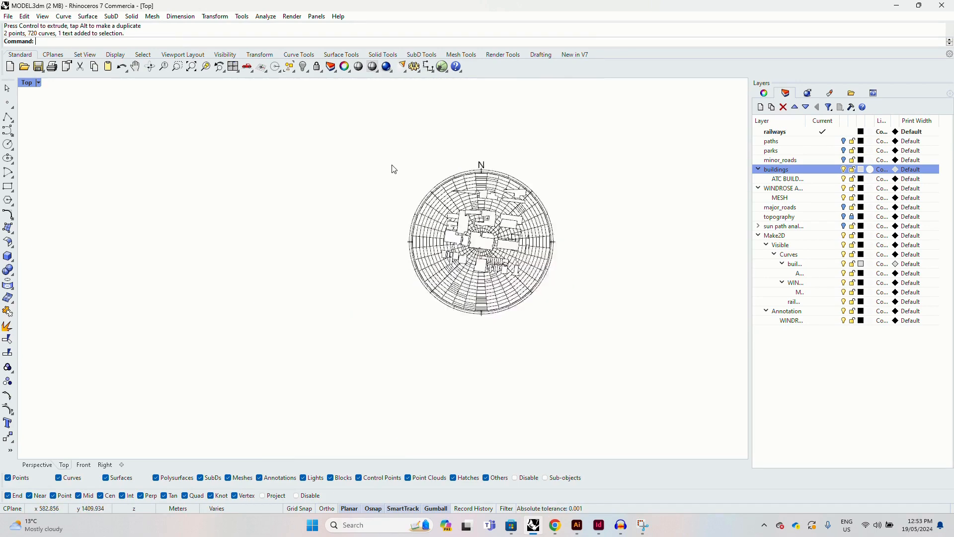
scroll(178, 243, "up", 6)
left_click(243, 260)
scroll(160, 257, "down", 10)
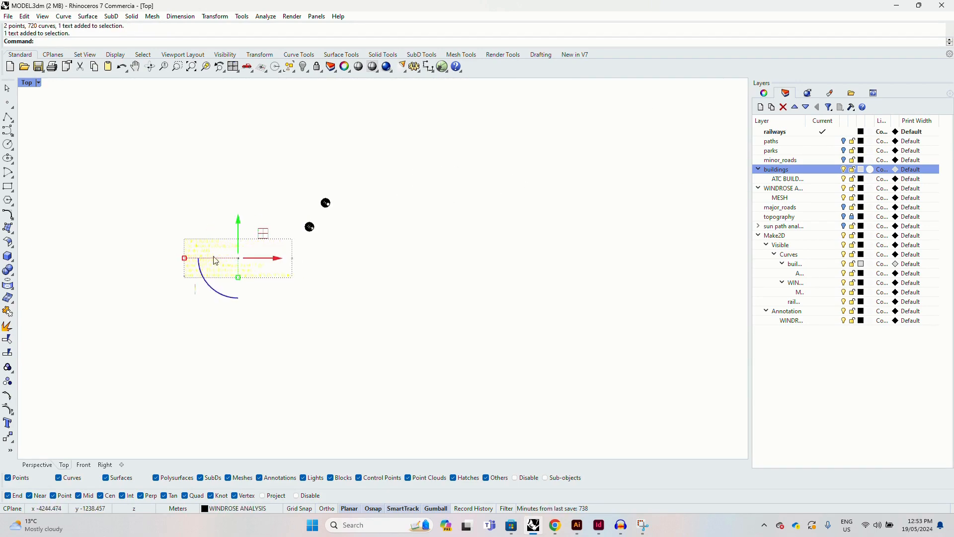
scroll(198, 246, "up", 8)
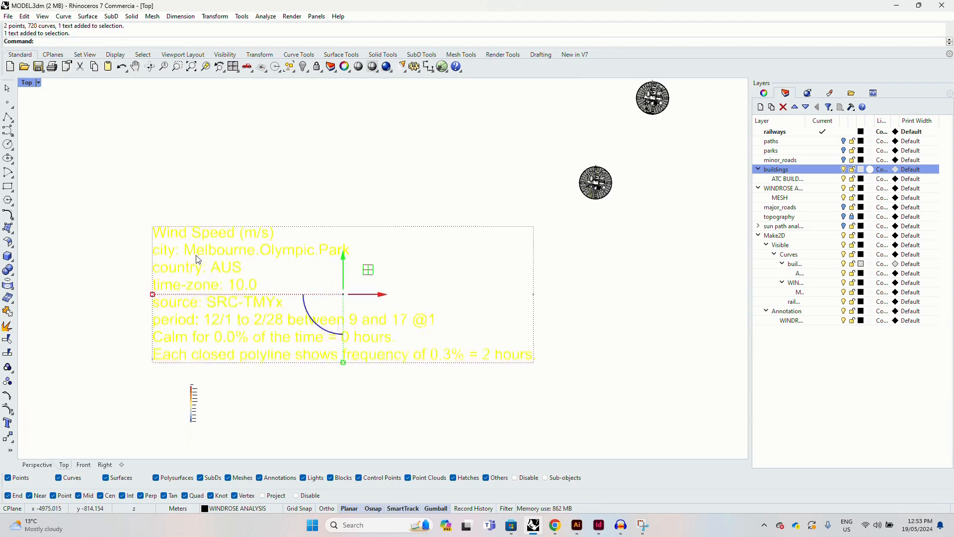
double_click(197, 259)
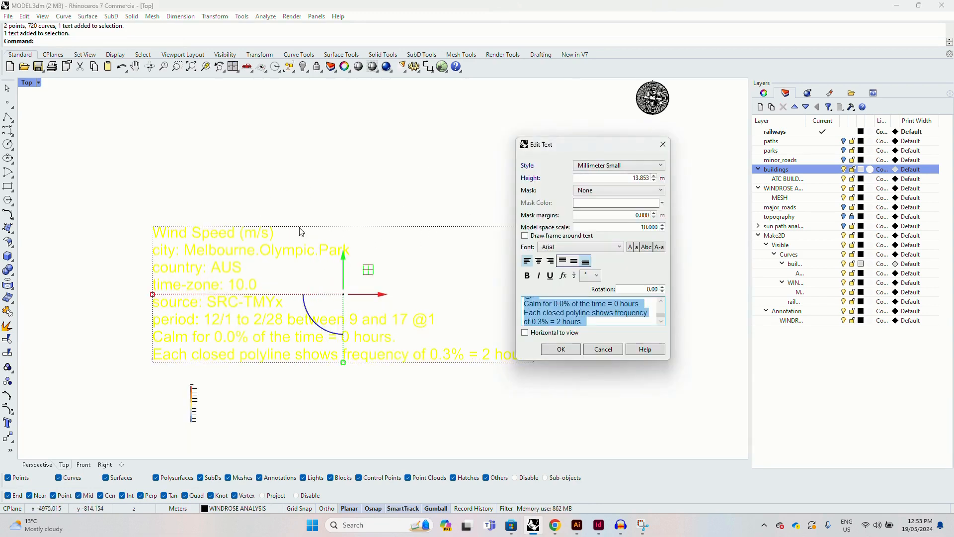
left_click(627, 179)
type("3")
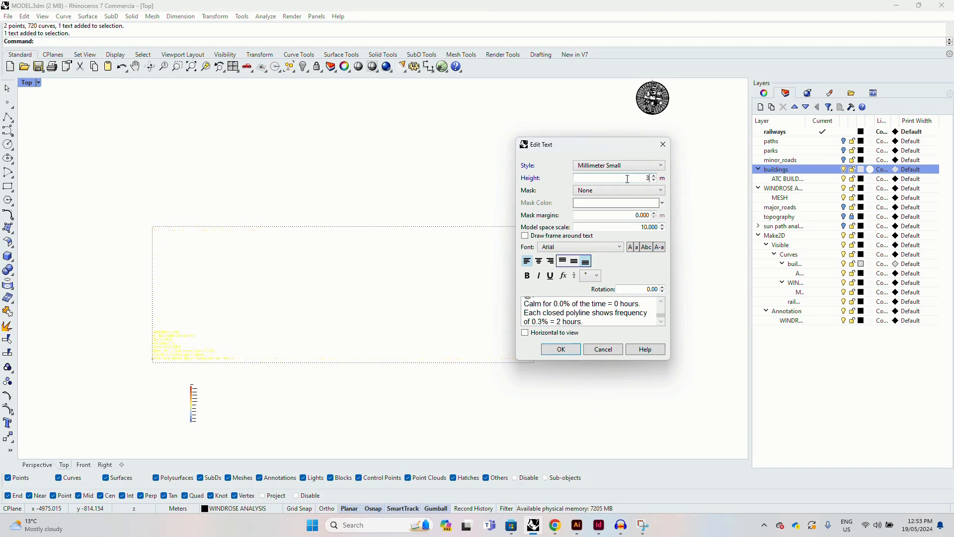
key("Return")
Move the Wind Speed text from beside the legend to just below the Make2D wind rose linework
left_click_drag(160, 334, 671, 124)
scroll(681, 125, "up", 7)
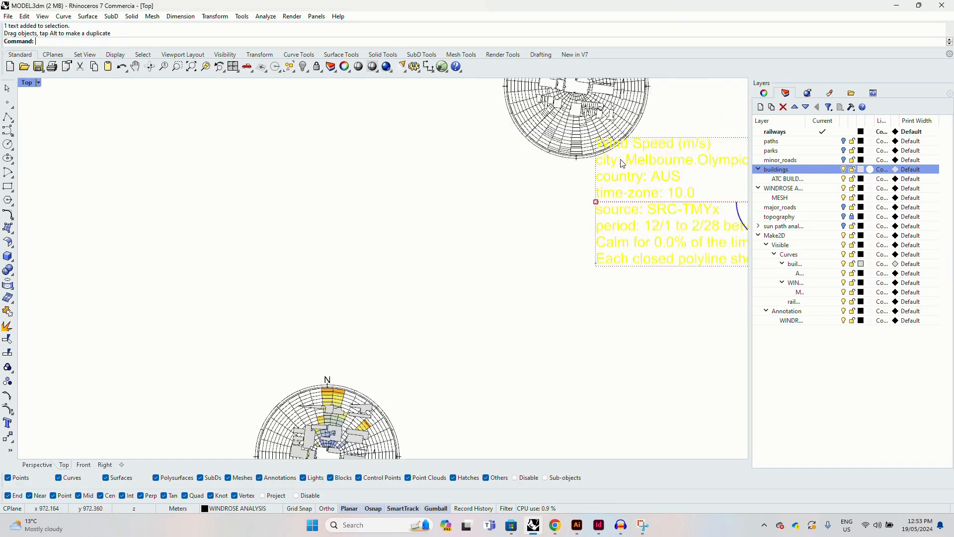
left_click_drag(623, 164, 504, 212)
left_click(411, 154)
scroll(390, 213, "down", 3)
scroll(504, 139, "up", 4)
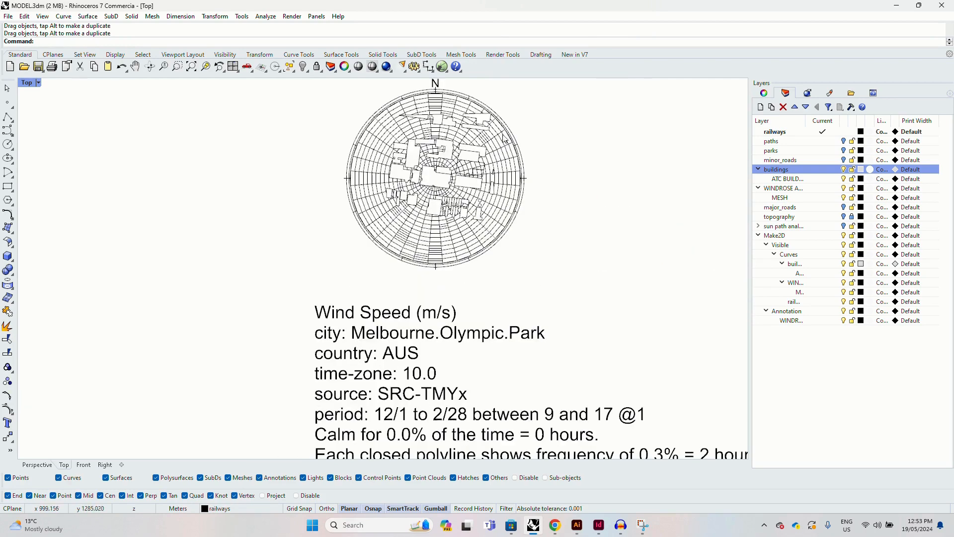
Set the height of the Wind Speed text to 1 m
scroll(473, 122, "down", 4)
double_click(415, 247)
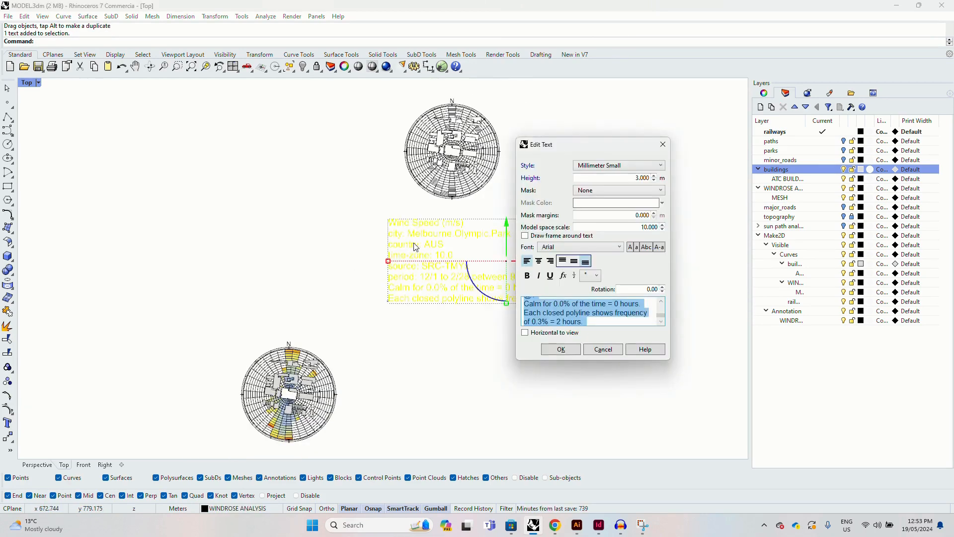
left_click(618, 177)
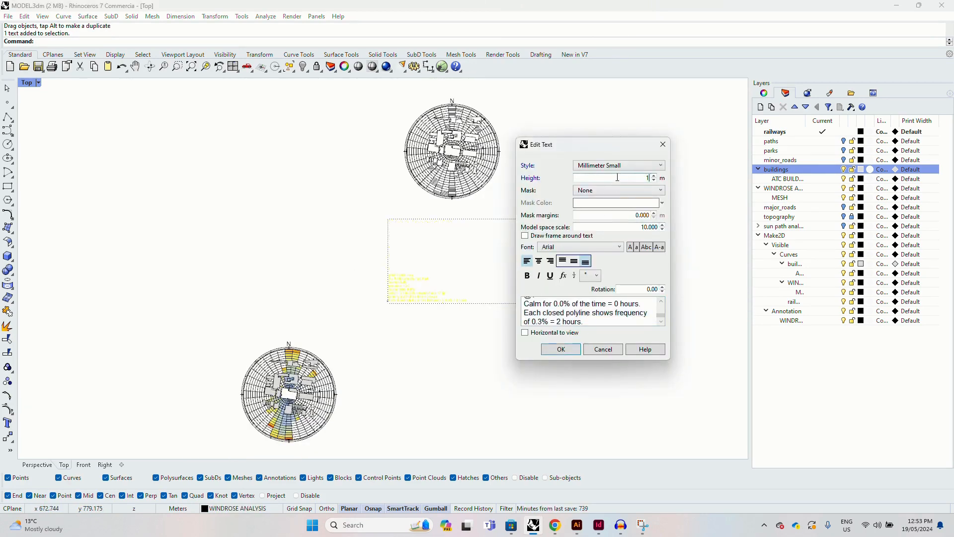
key("Return")
Move the reduced Wind Speed text close under the lower left of the Make2D wind rose and deselect it
scroll(351, 229, "up", 4)
left_click_drag(418, 323, 399, 221)
left_click(415, 329)
scroll(416, 329, "down", 7)
scroll(457, 204, "up", 5)
scroll(470, 326, "up", 4)
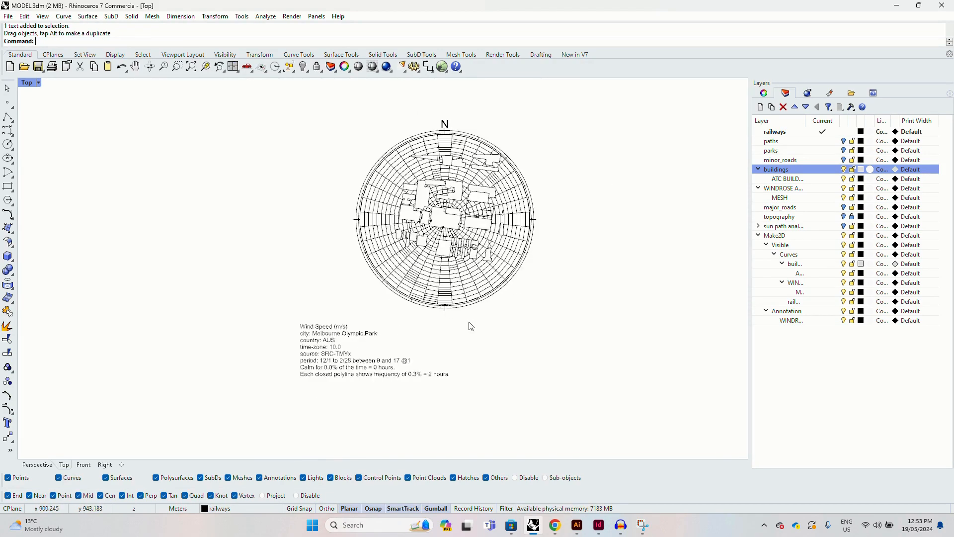
scroll(331, 303, "up", 4)
scroll(365, 328, "down", 2)
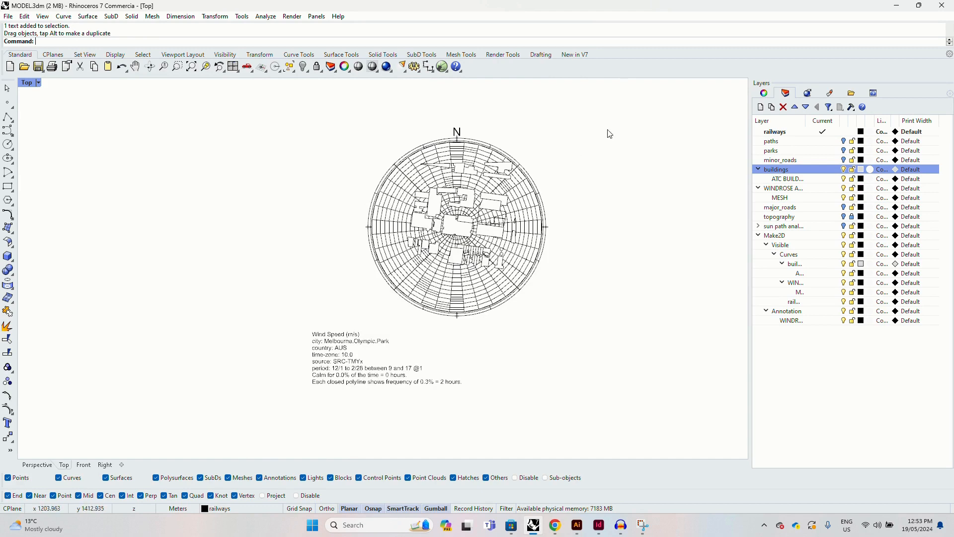
Select the Make2D wind rose together with its text and set up an export of the selection as AutoCAD Drawing (*.dwg)
left_click_drag(583, 114, 277, 426)
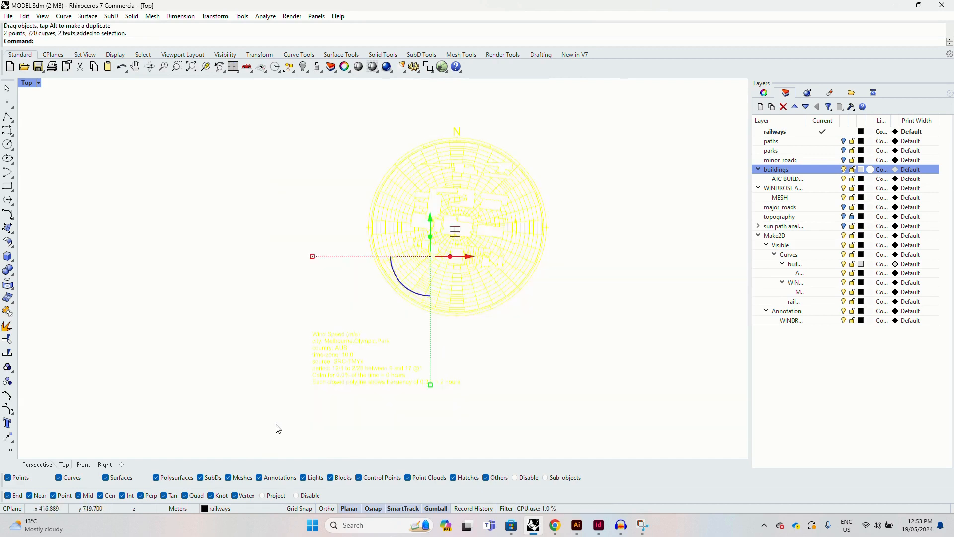
left_click(8, 17)
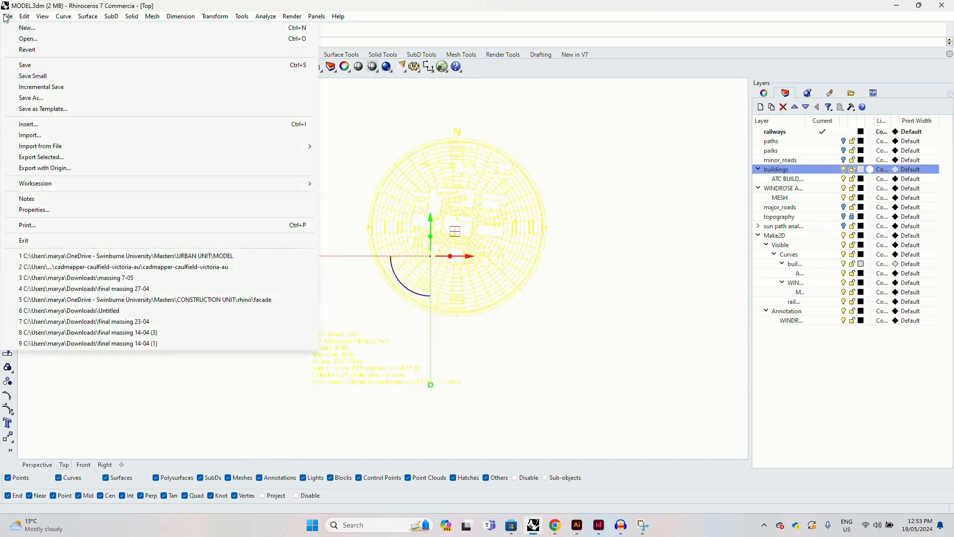
left_click(60, 160)
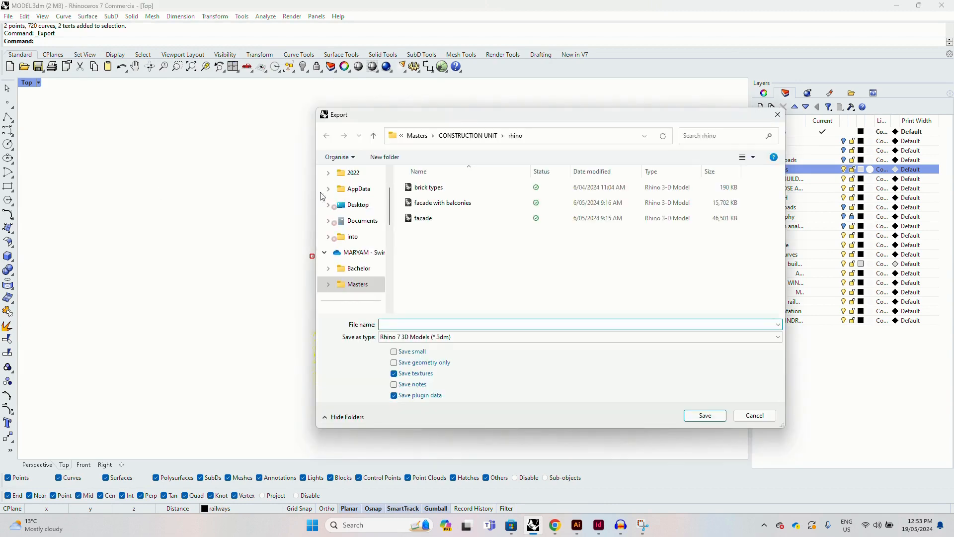
left_click(470, 339)
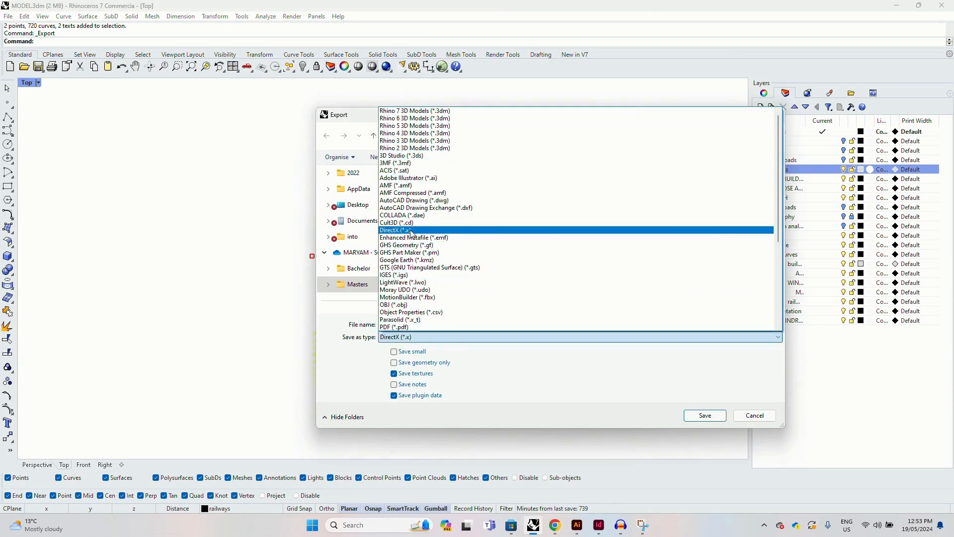
scroll(426, 263, "down", 1)
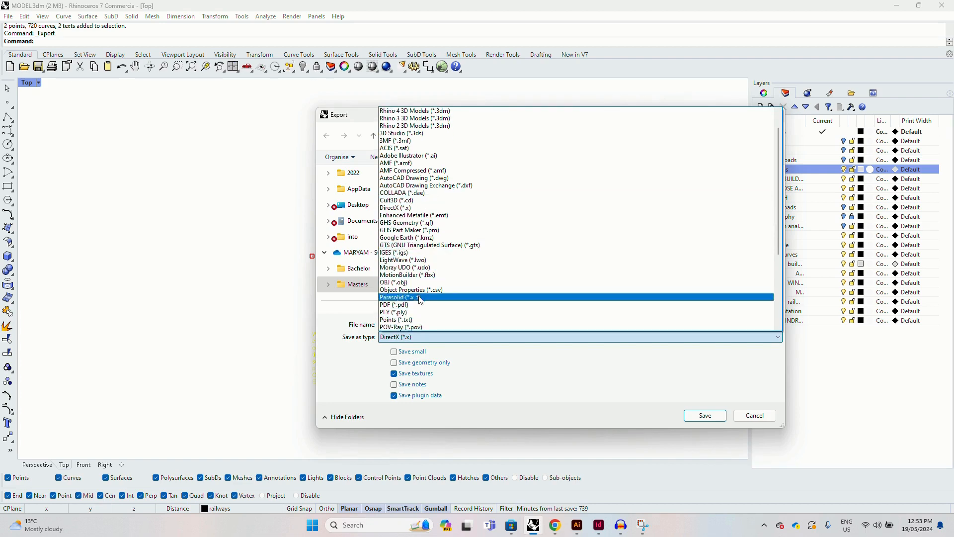
left_click(422, 178)
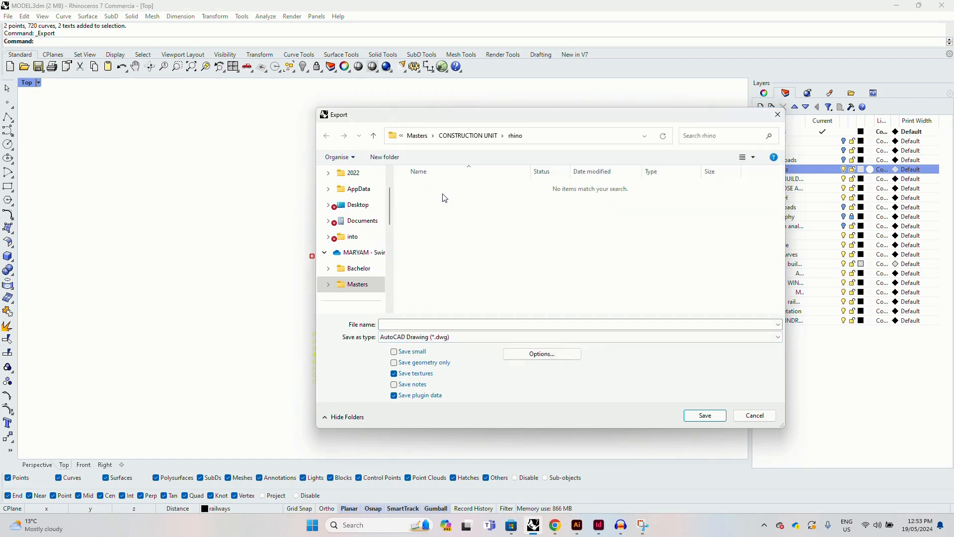
Save the export in the Downloads folder as 2D OUTLINE - WINDROSE and clear the selection
scroll(347, 280, "down", 2)
left_click(357, 237)
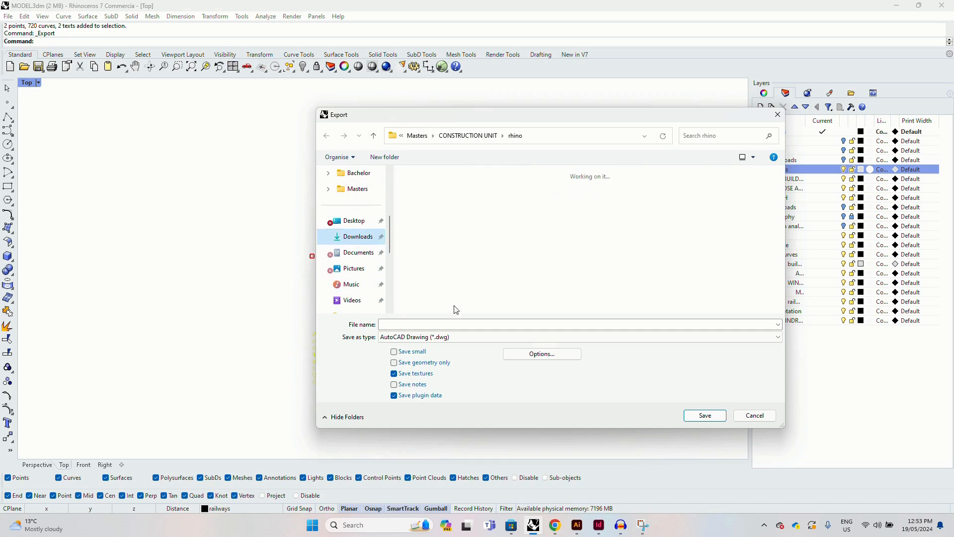
left_click(445, 325)
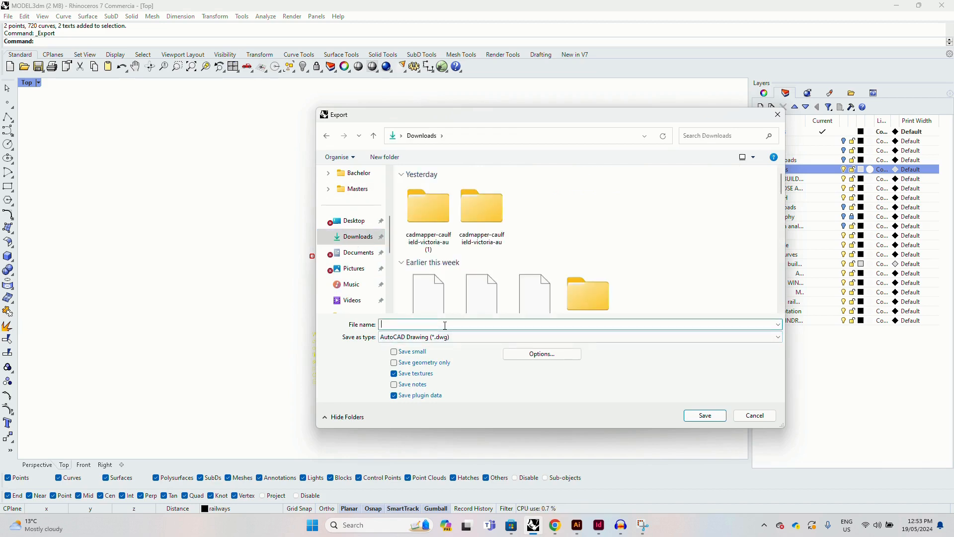
type("2D")
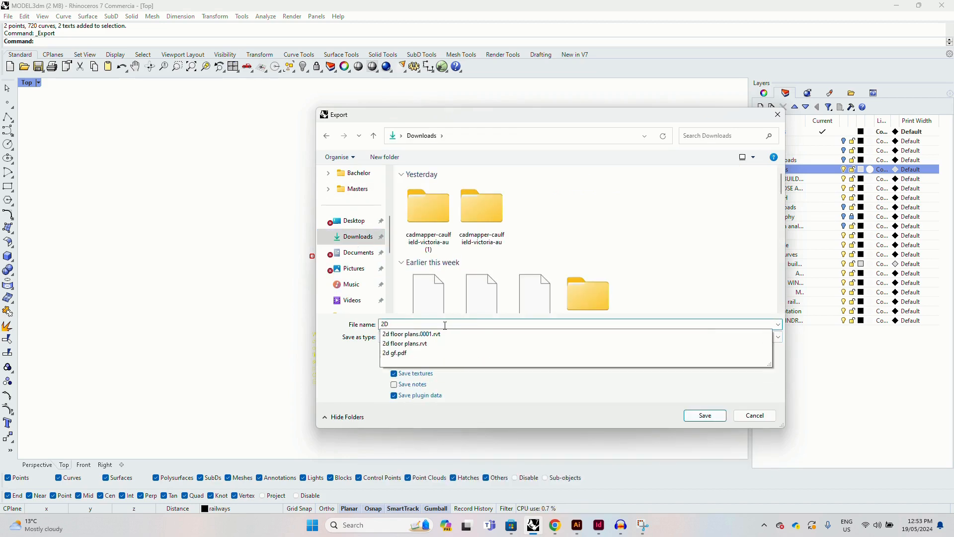
type(" OUTLINE - WINDROSE")
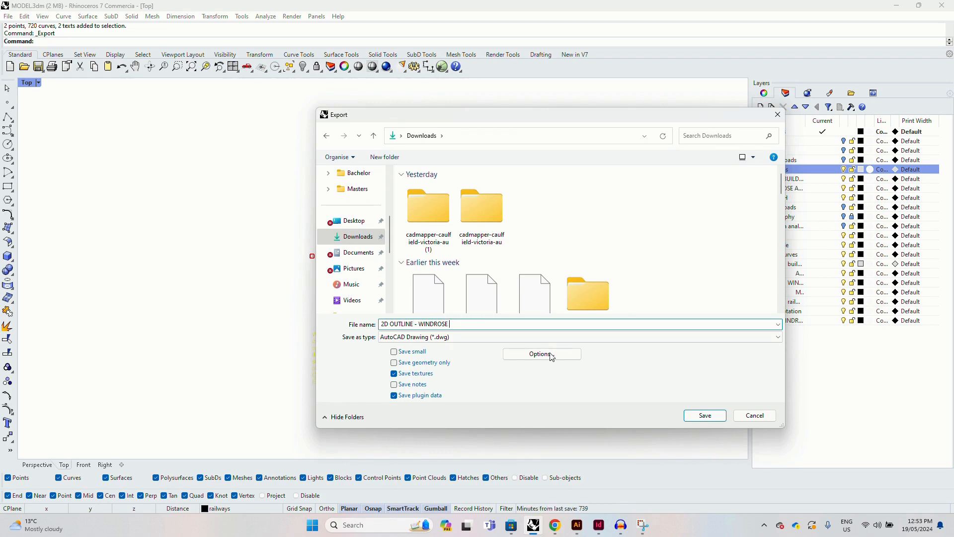
left_click(695, 414)
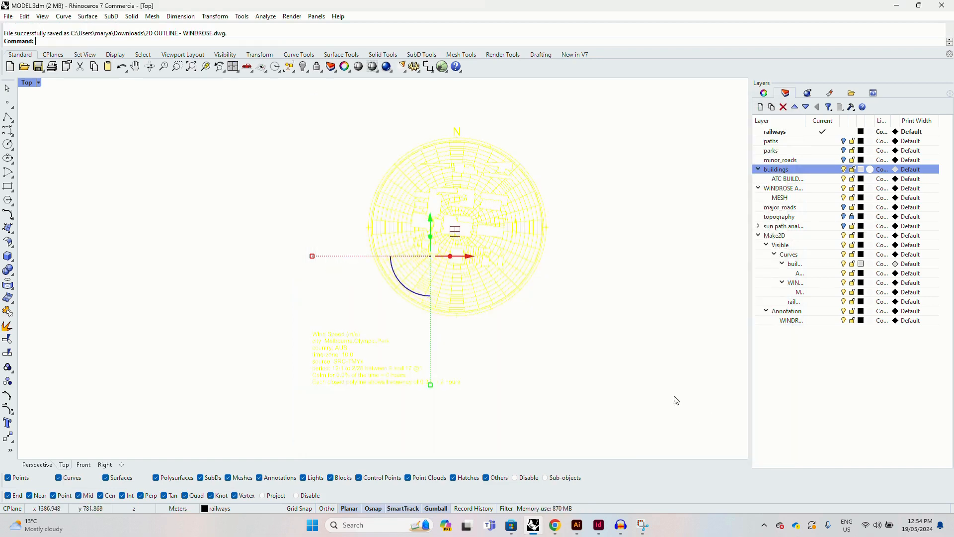
key("Escape")
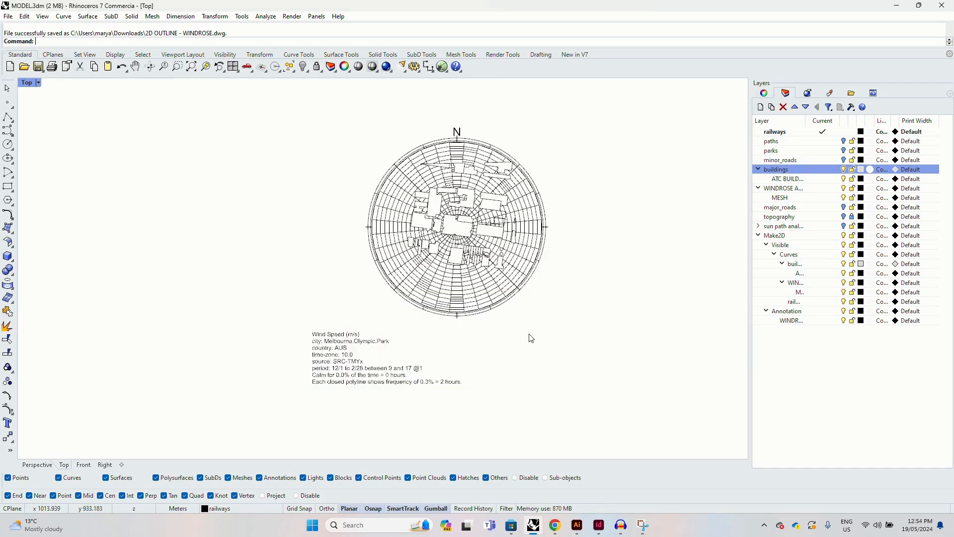
Switch to Illustrator and open 2D OUTLINE - WINDROSE.dwg from Downloads, scaled to fit the artboard
left_click(578, 527)
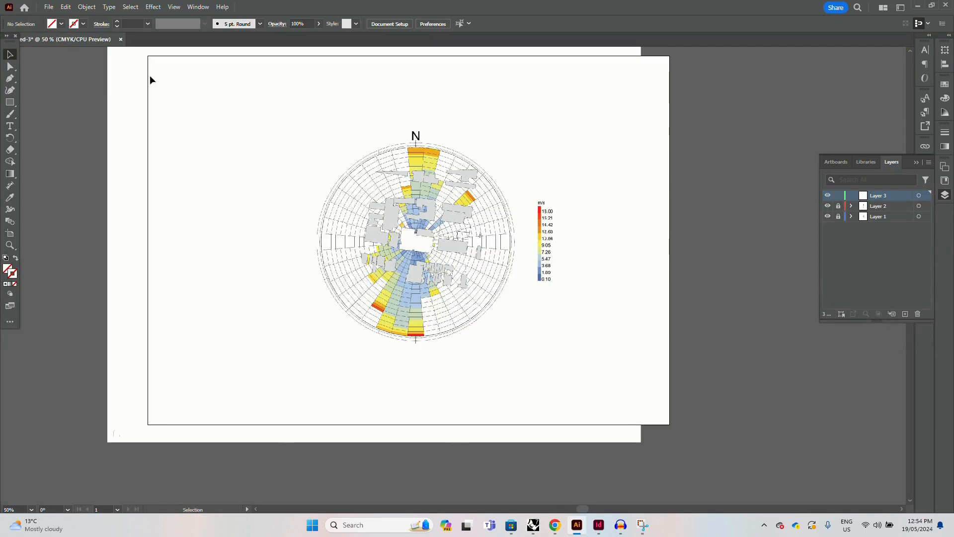
left_click(49, 6)
left_click(76, 42)
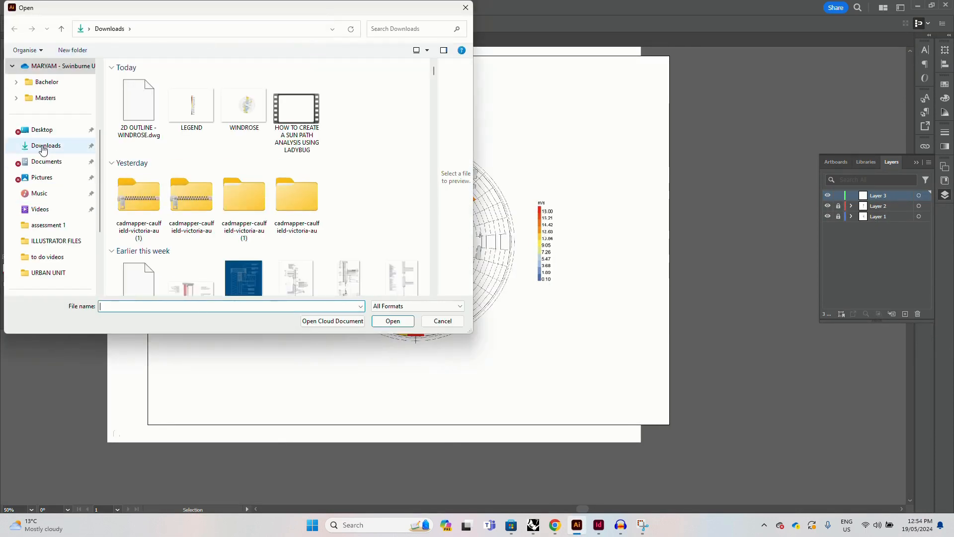
left_click(43, 150)
left_click(147, 131)
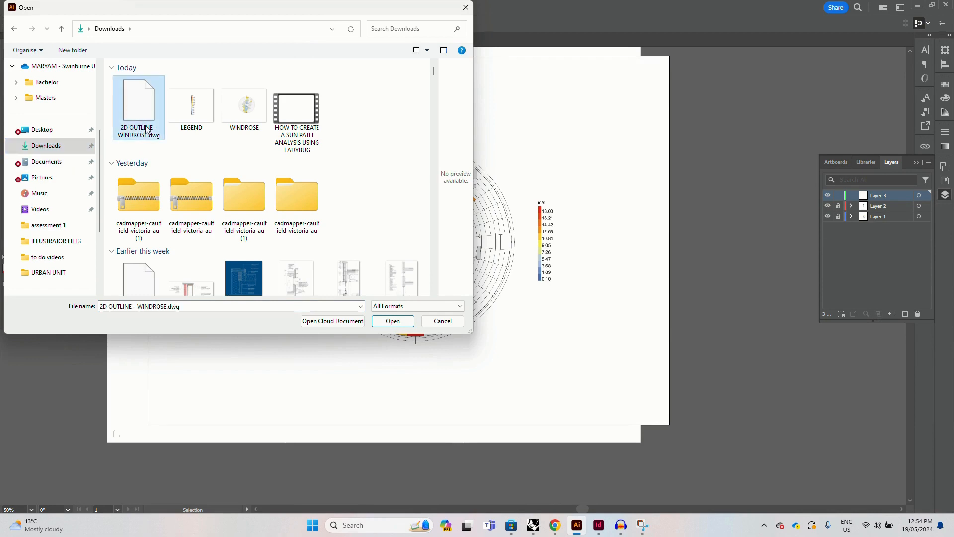
left_click(393, 321)
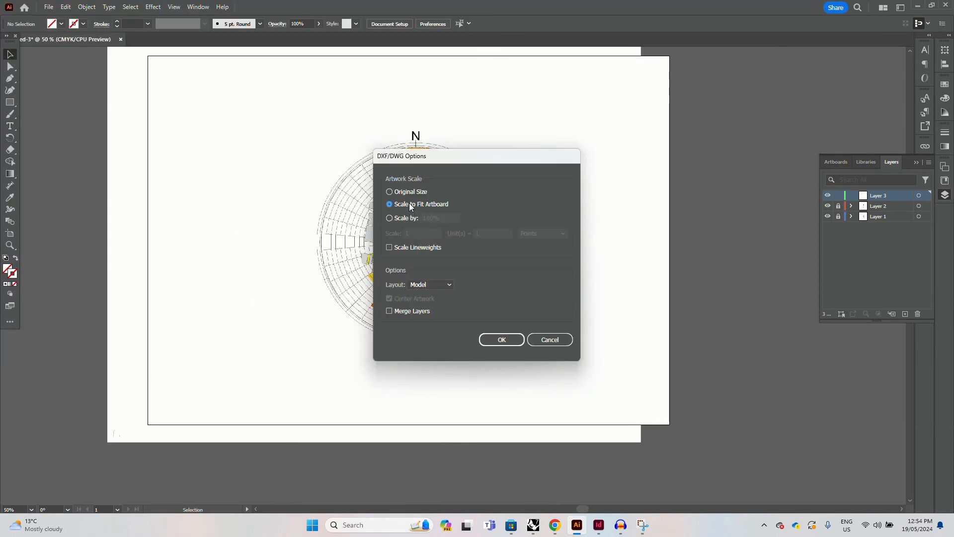
left_click(500, 340)
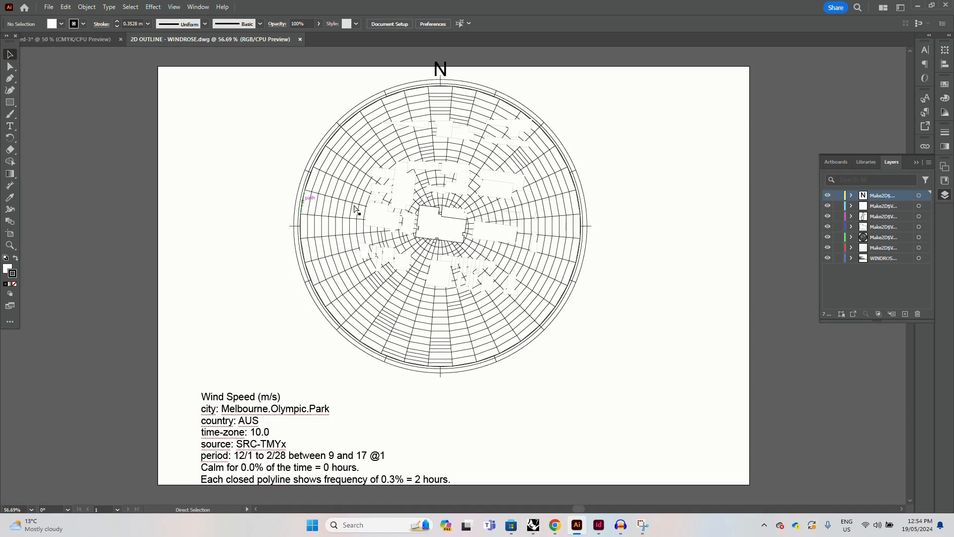
Examine the imported building outlines and wind rose linework up close
key("ctrl+plus")
key("ctrl+plus")
key("ctrl+plus")
left_click(260, 149)
key("ctrl+minus")
key("ctrl+minus")
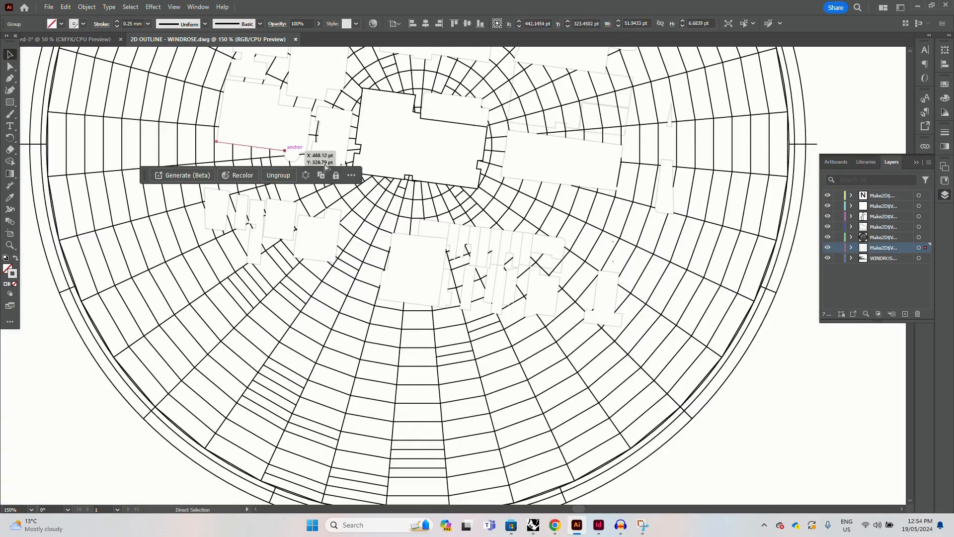
left_click(277, 172)
key("ctrl+minus")
key("ctrl+minus")
key("ctrl+minus")
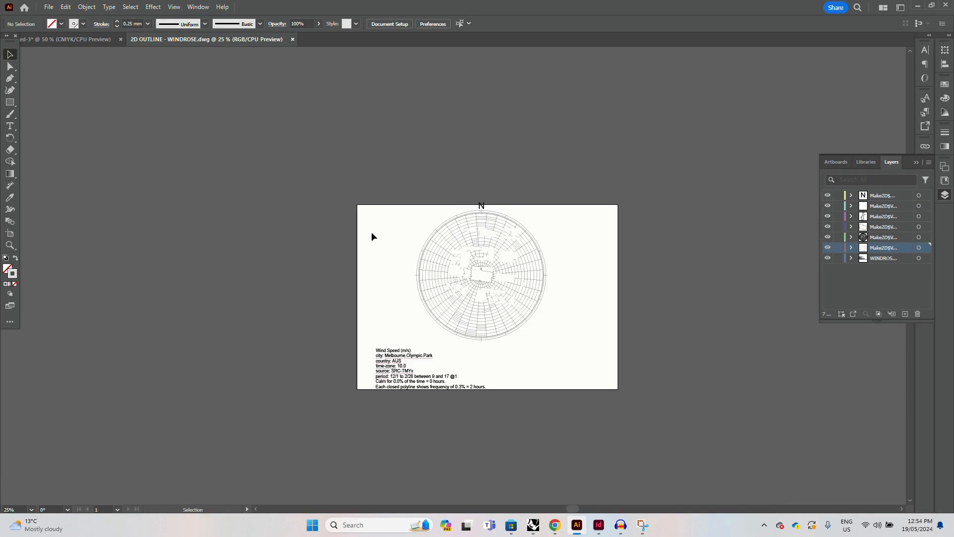
Select the wind rose linework with its N label, leaving out the Wind Speed text, and group it
scroll(581, 213, "up", 1)
left_click_drag(580, 213, 532, 230)
left_click_drag(564, 180, 270, 428)
left_click(267, 271)
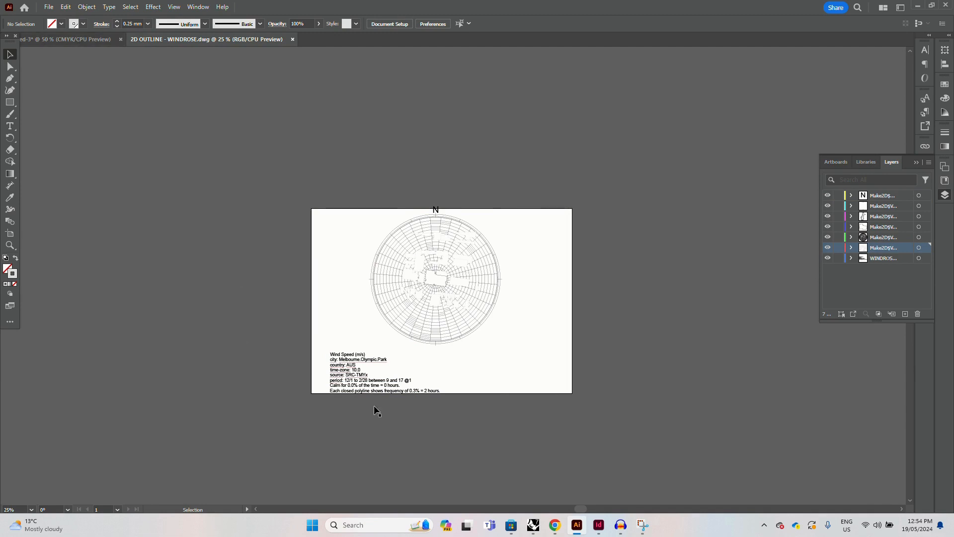
left_click_drag(351, 329, 348, 353)
key("ctrl+g")
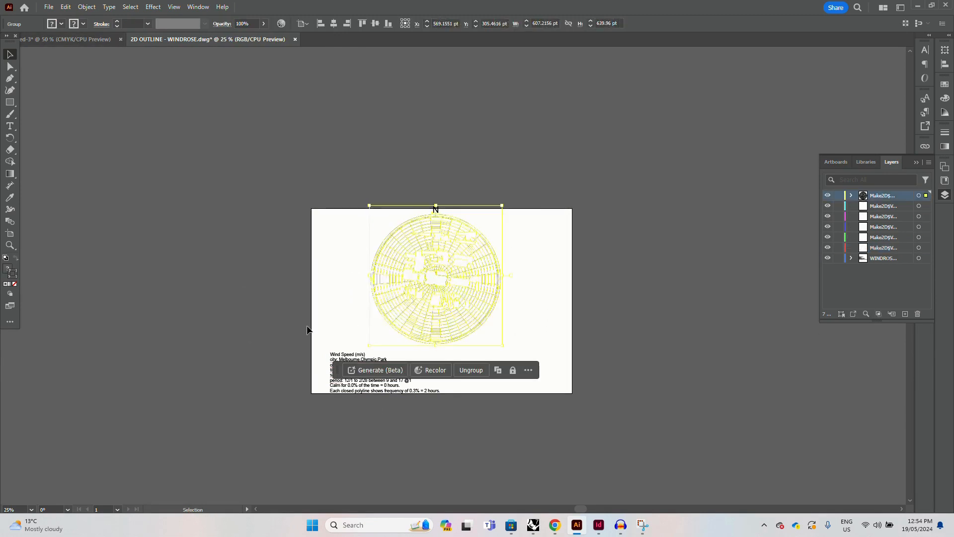
Copy the DWG's wind rose linework and Wind Speed text into the A3 artboard document and place them over the coloured plan
left_click(568, 194)
key("ctrl+a")
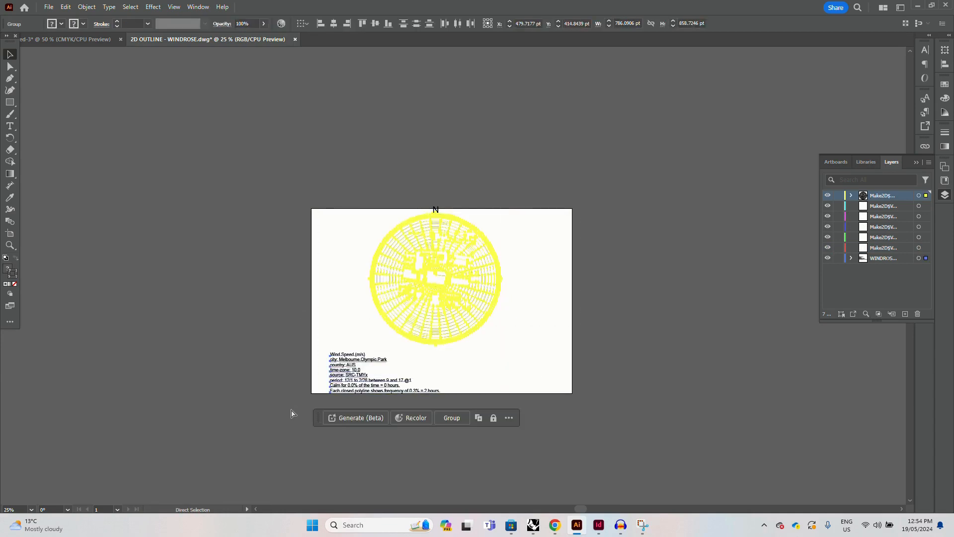
left_click(77, 39)
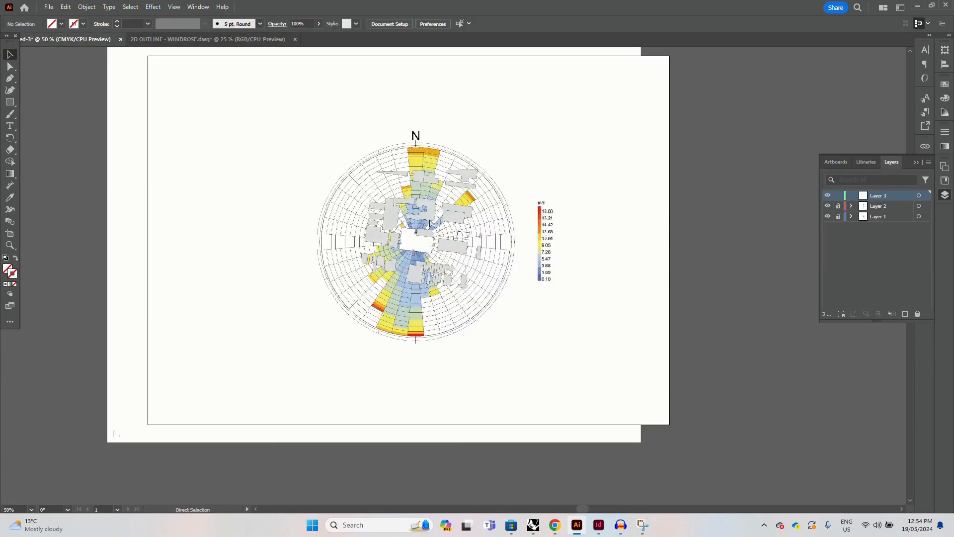
key("ctrl+v")
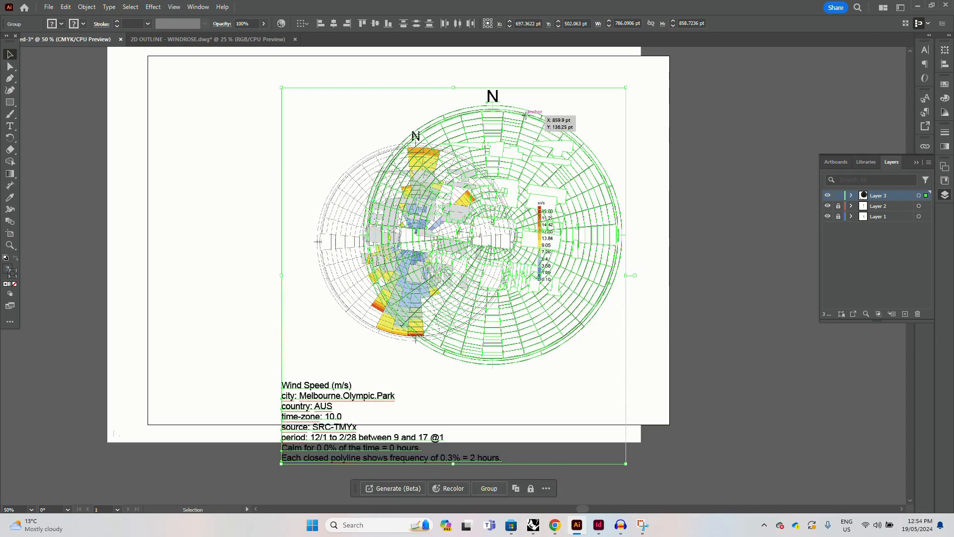
left_click_drag(524, 116, 457, 161)
left_click_drag(209, 210, 209, 211)
left_click(209, 211)
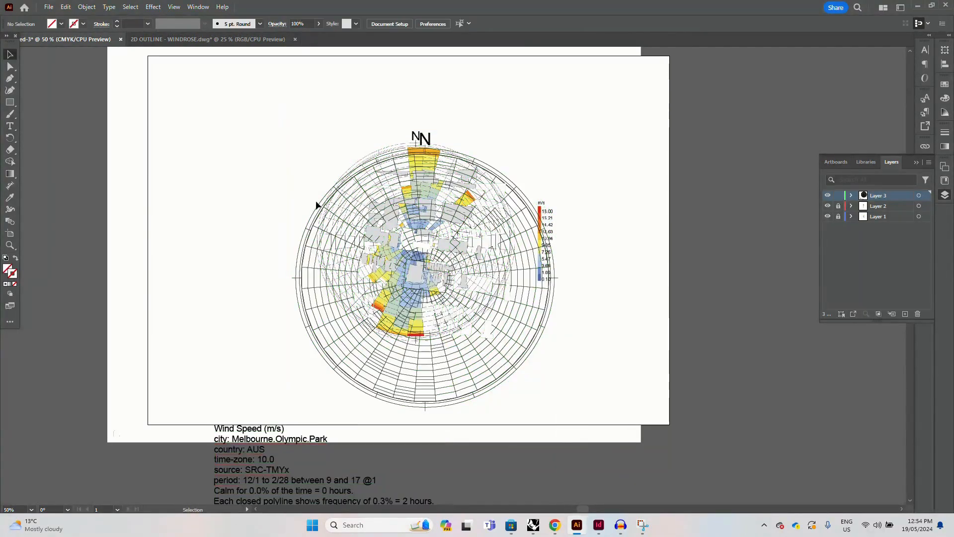
Move the Wind Speed text block to the artboard's lower-left corner, on a new layer of its own, and lock that layer
left_click_drag(277, 359, 312, 314)
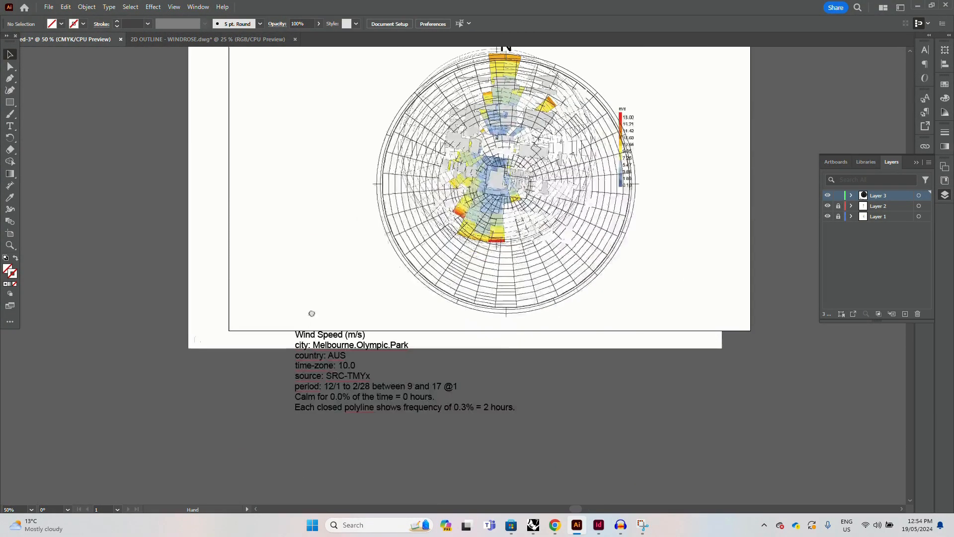
left_click_drag(290, 443, 290, 443)
left_click_drag(309, 411, 247, 323)
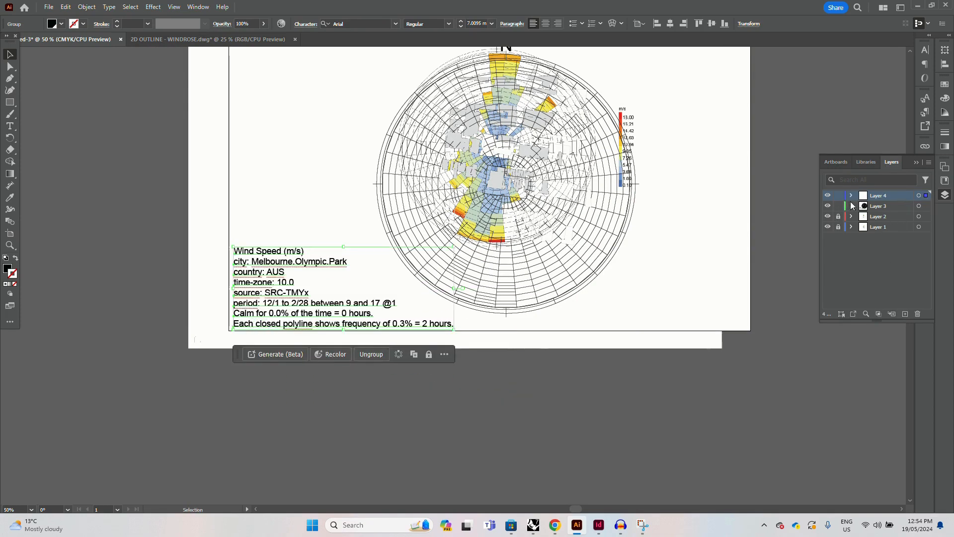
left_click(838, 195)
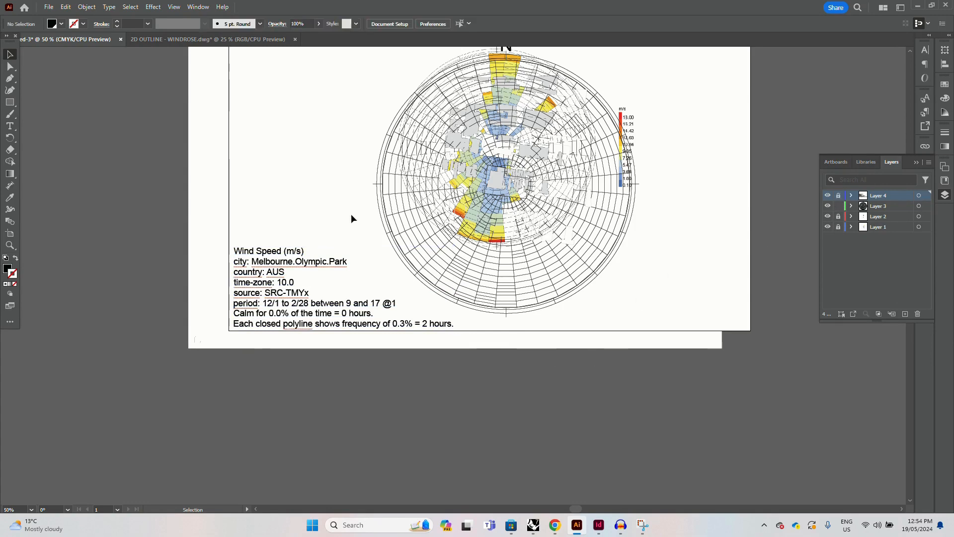
Scale the wind rose linework group down over the coloured plan to about 565 by 587 pt, with the N labels aligned
left_click_drag(351, 215, 323, 297)
left_click_drag(610, 147, 501, 390)
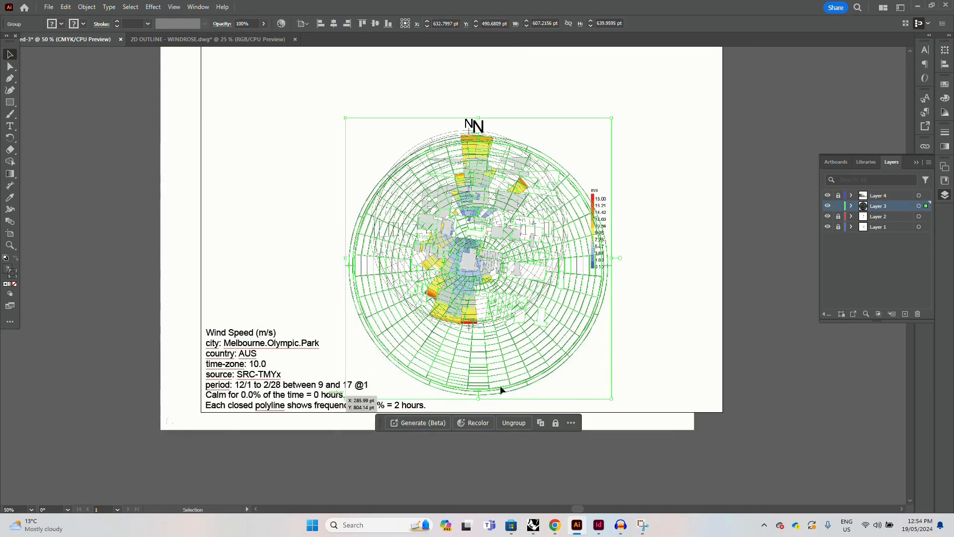
left_click_drag(611, 400, 594, 380)
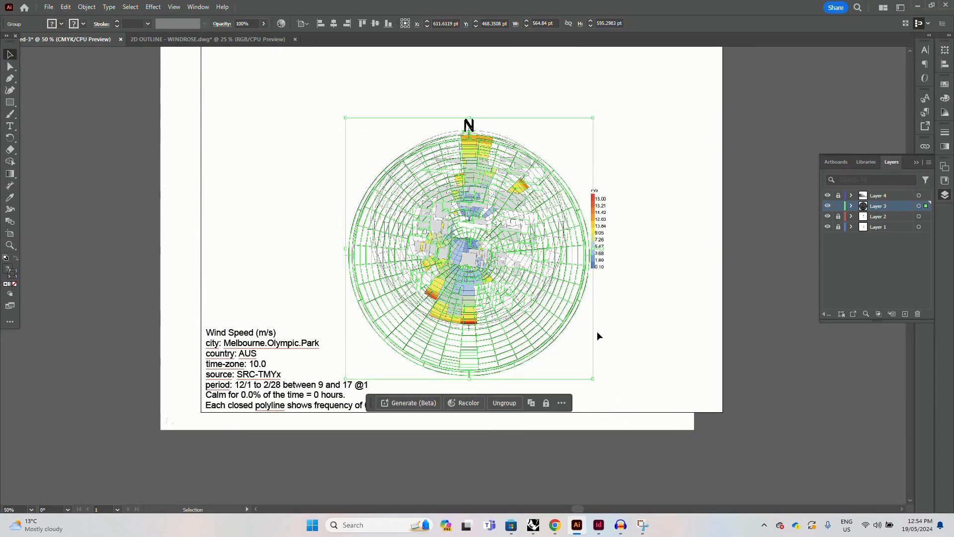
left_click_drag(469, 379, 468, 374)
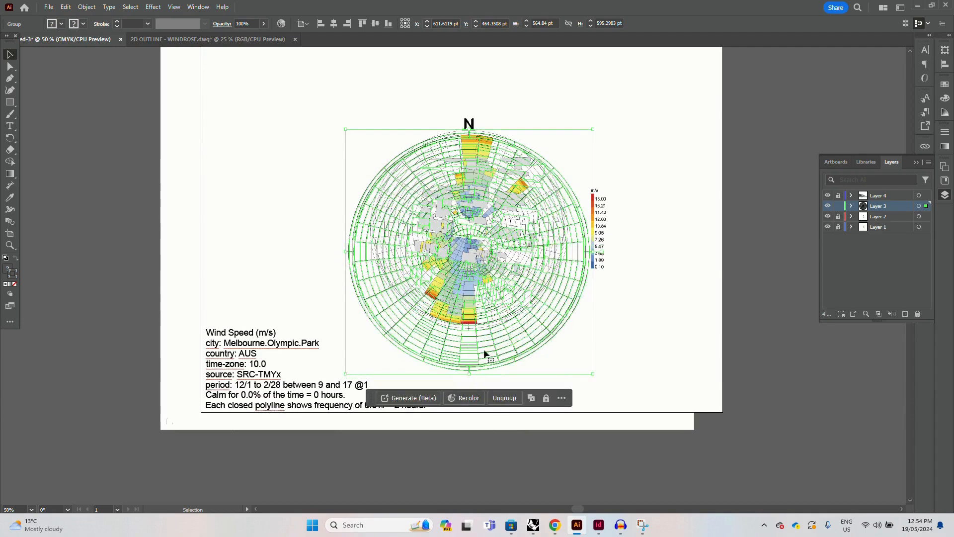
key("a")
left_click(533, 130)
left_click_drag(621, 109, 306, 395)
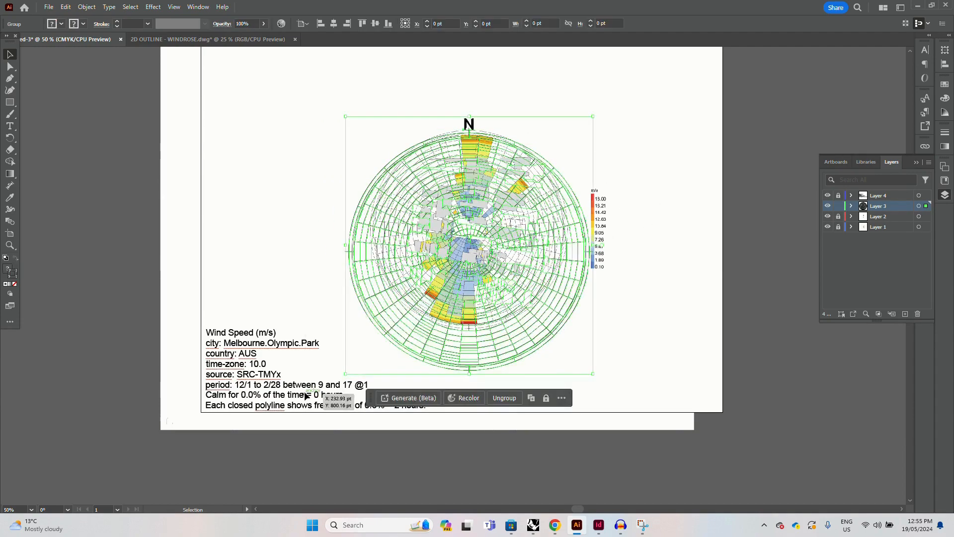
Shift the linework up so its central building outline lines up with the white building on the coloured plan
key("ctrl+=")
key("ctrl+=")
key("ctrl+=")
key("ctrl+=")
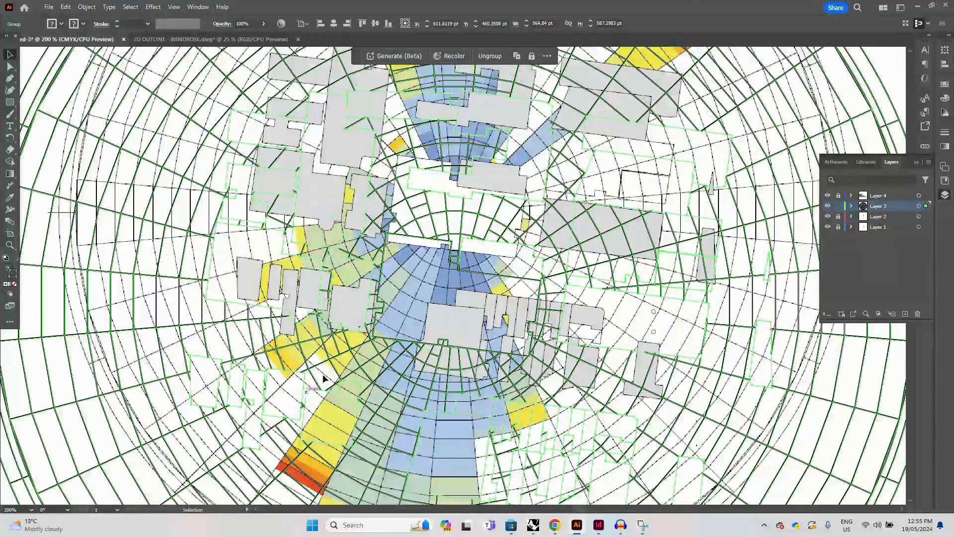
left_click_drag(373, 338, 391, 240)
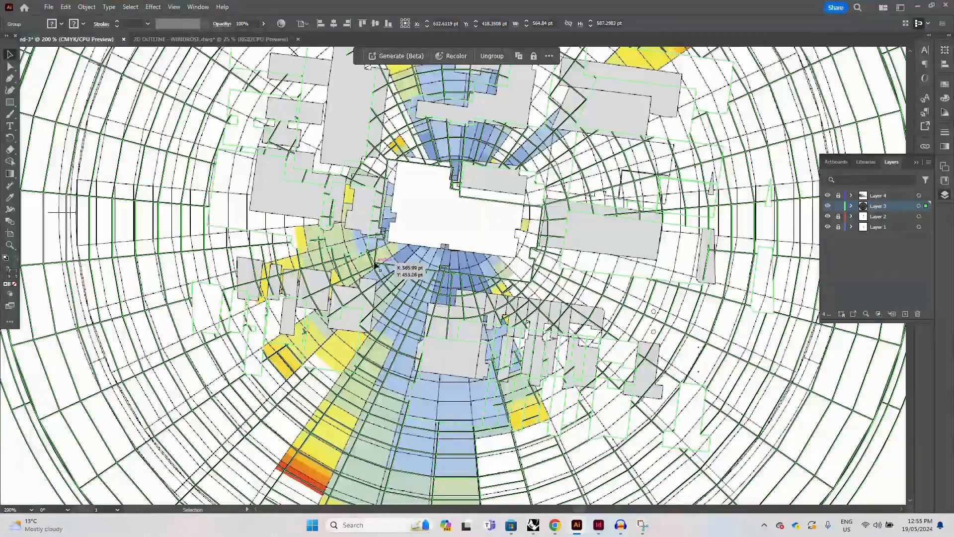
key("Left")
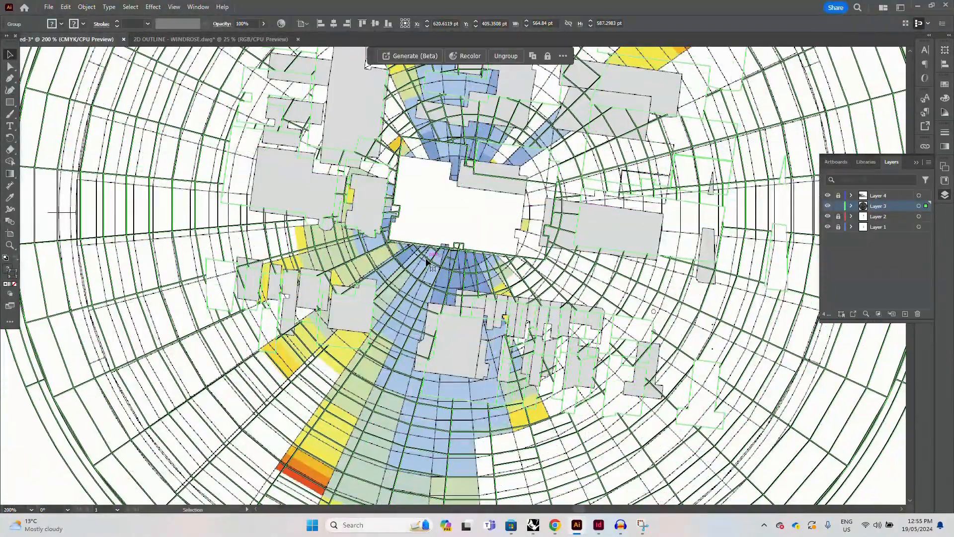
scroll(436, 254, "up", 3)
Reduce the linework group from its right and top edges to about 506 by 533 pt, towards the plan's outer ring
left_click_drag(436, 254, 548, 185)
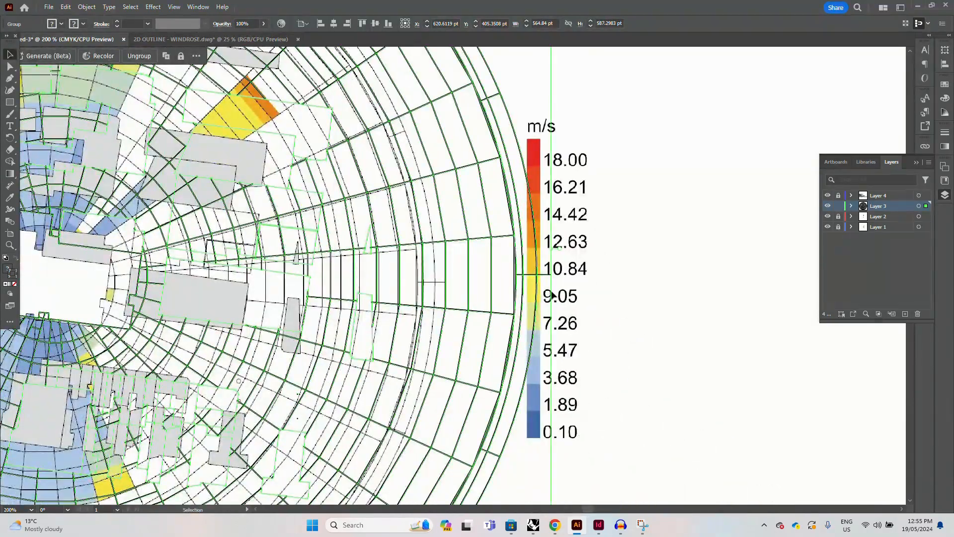
left_click_drag(539, 255, 671, 408)
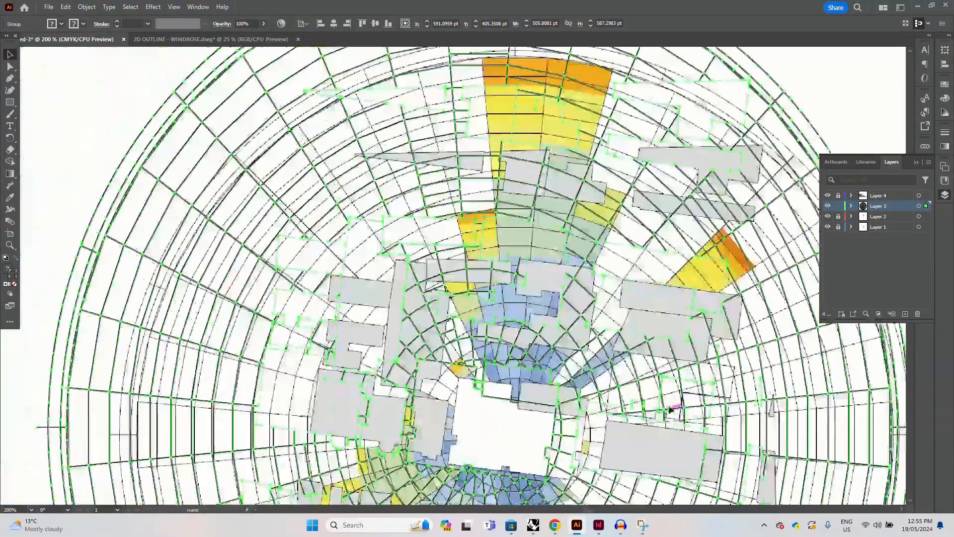
left_click_drag(532, 55, 543, 258)
left_click_drag(489, 145, 492, 239)
scroll(598, 288, "down", 3)
scroll(598, 288, "right", 4)
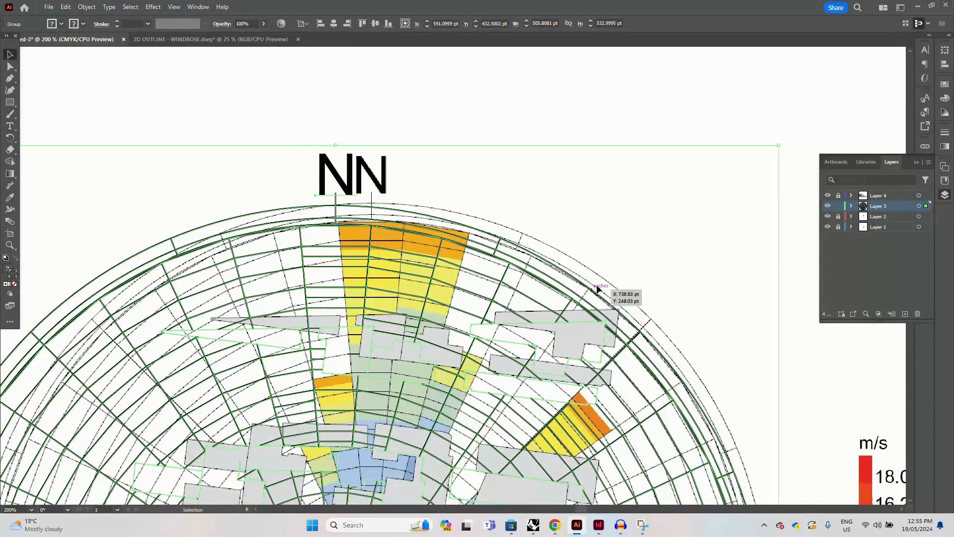
Shift the linework sideways to align the N labels and reduce its height to about 489 pt at the plan's south tick
left_click_drag(348, 172, 364, 170)
scroll(458, 298, "down", 10)
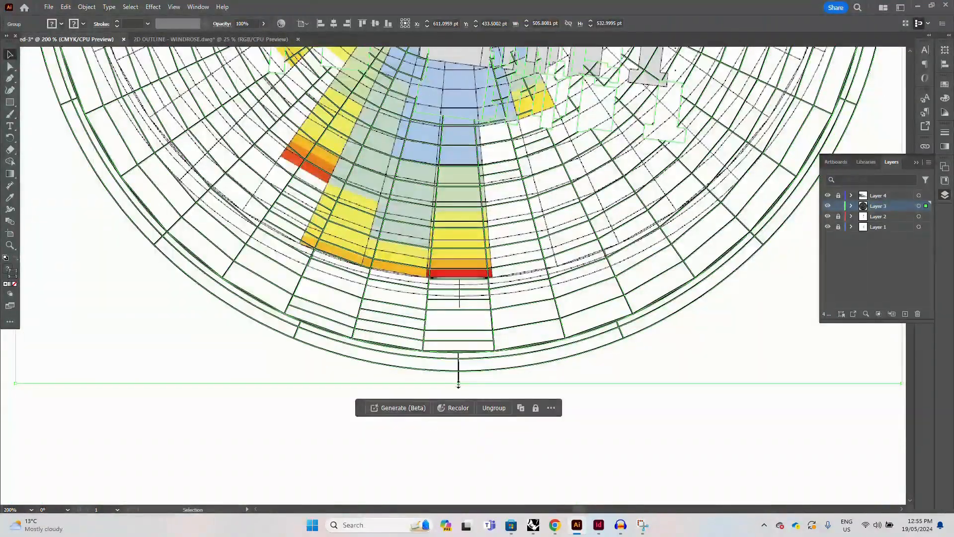
left_click_drag(459, 384, 460, 306)
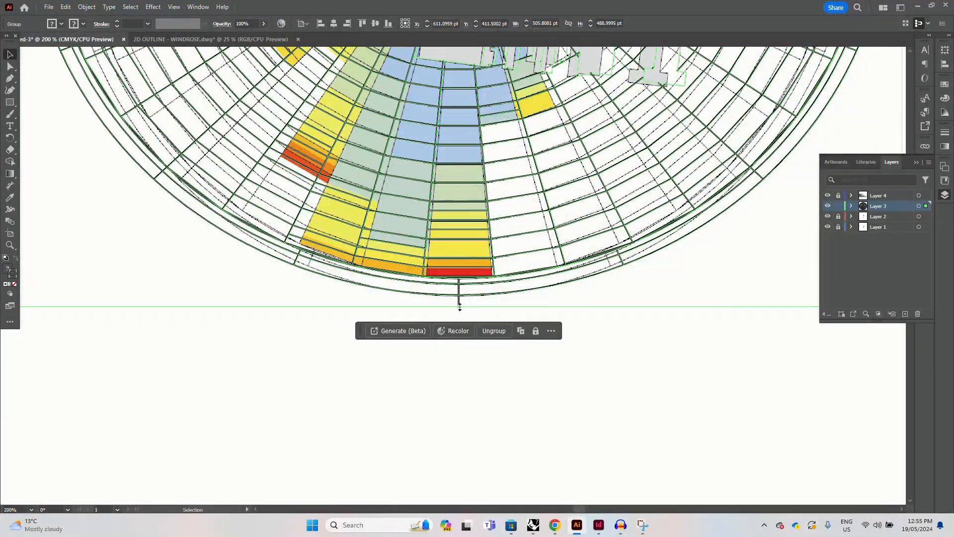
Narrow the linework to 464 pt and adjust its position so the outlines match the plan's grey buildings and outer rings
scroll(348, 249, "left", 5)
scroll(298, 239, "up", 7)
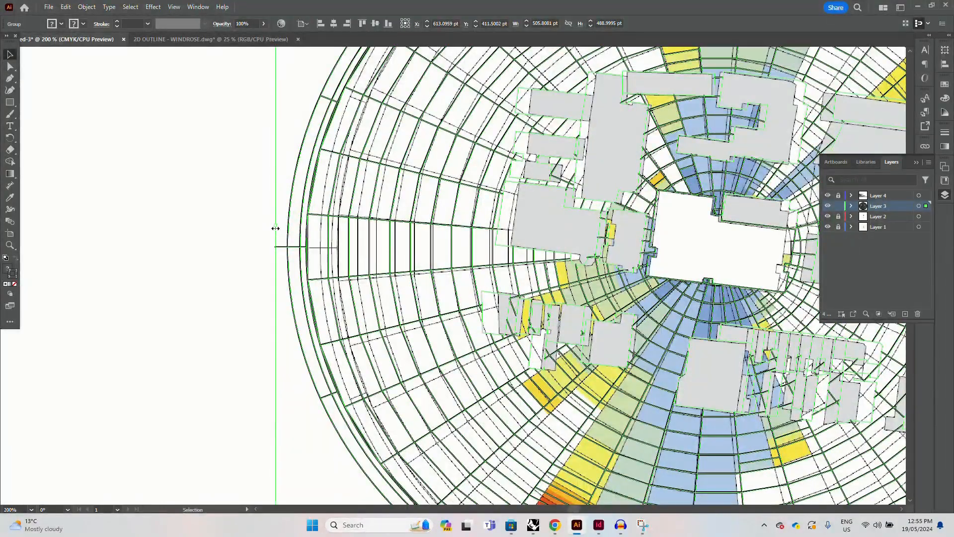
left_click_drag(277, 230, 309, 227)
left_click_drag(732, 209, 455, 362)
left_click_drag(522, 156, 527, 413)
left_click_drag(463, 200, 463, 198)
left_click_drag(719, 406, 441, 158)
left_click_drag(598, 378, 581, 378)
left_click_drag(294, 224, 581, 141)
Fine-tune the linework's height to 489 pt so its north and south ends match the plan, and clear the selection
left_click_drag(449, 356, 453, 56)
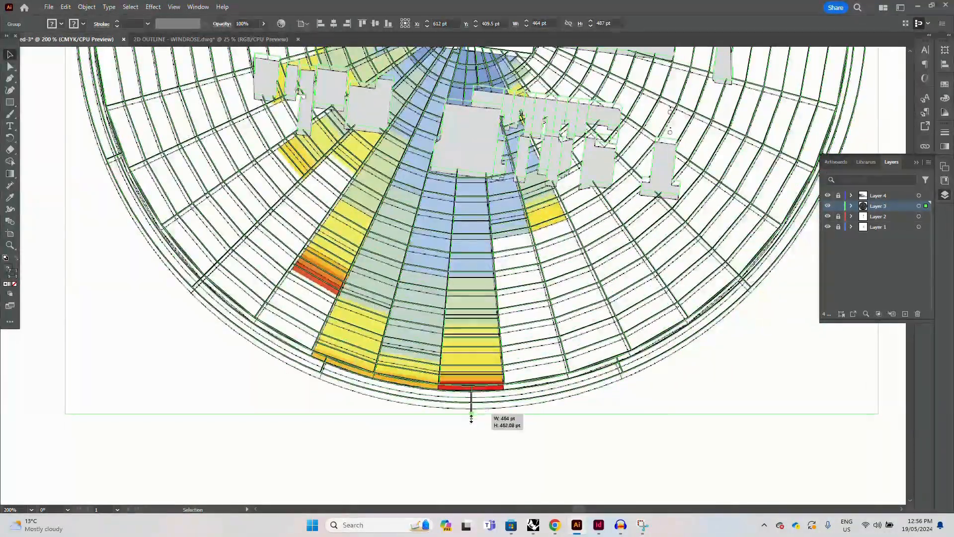
left_click_drag(473, 420, 441, 534)
scroll(441, 248, "up", 10)
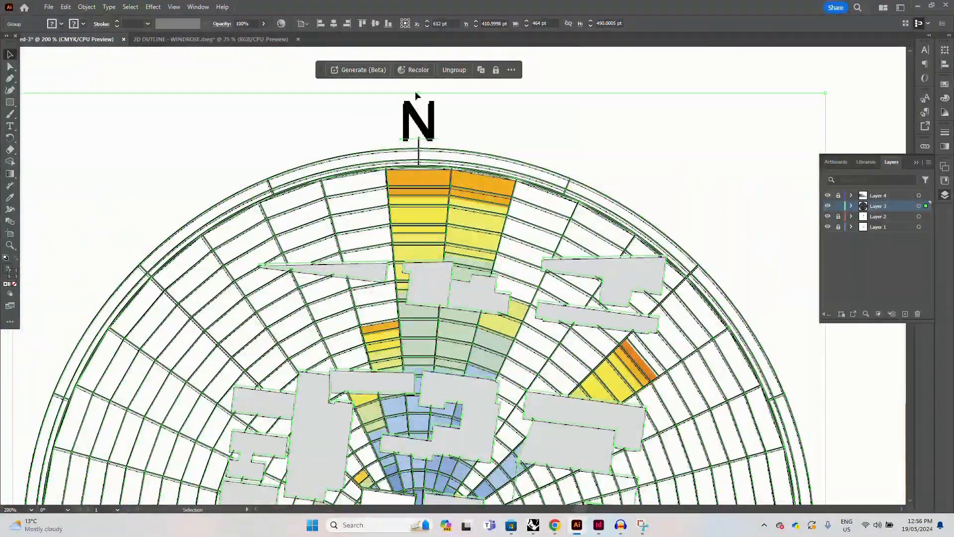
left_click_drag(419, 95, 418, 98)
left_click_drag(427, 416, 589, 138)
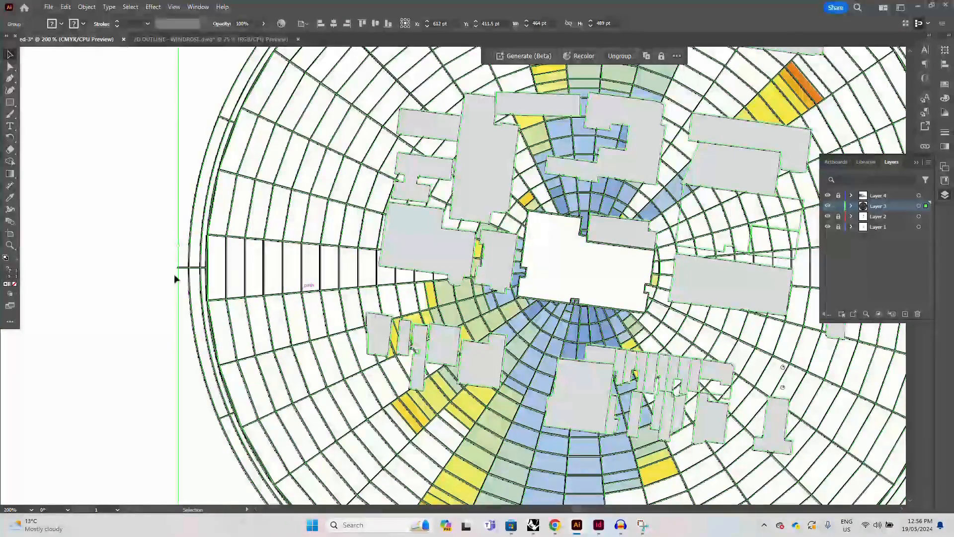
left_click(131, 283)
key("ctrl+minus")
key("ctrl+minus")
key("ctrl+minus")
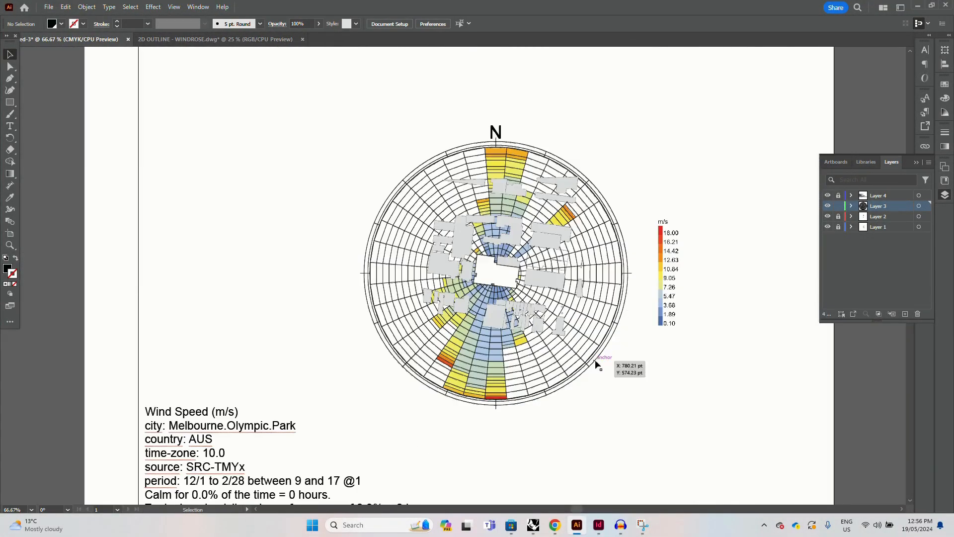
Give the whole wind rose linework group a black 0.25 mm stroke
left_click_drag(614, 186, 540, 203)
left_click(29, 41)
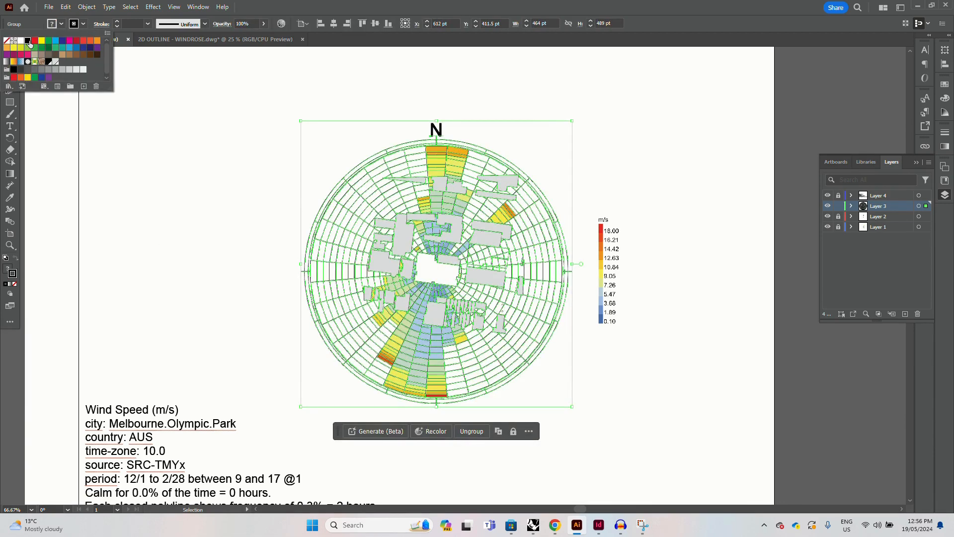
left_click(159, 203)
mouse_move(628, 96)
left_mouse_down()
mouse_move(390, 376)
mouse_move(274, 418)
left_mouse_up()
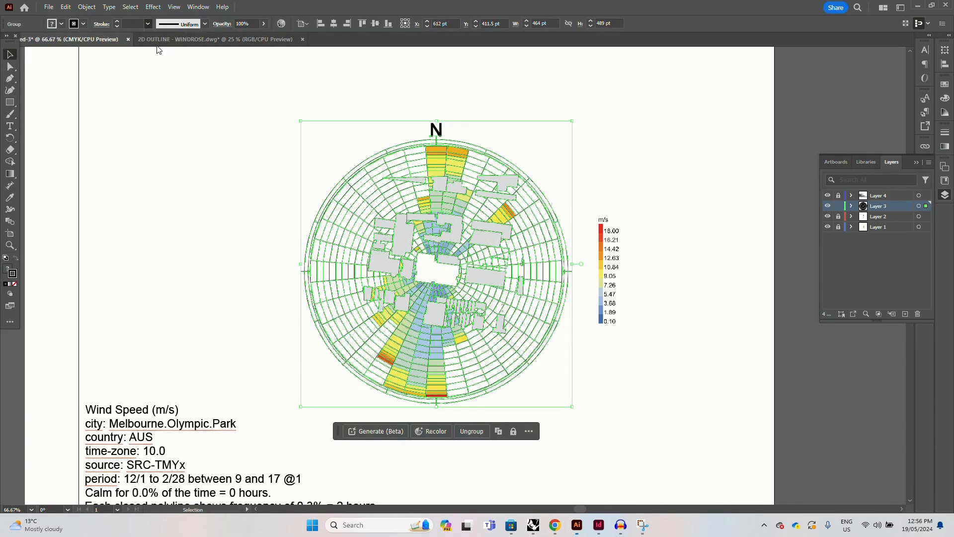
left_click(210, 191)
Set the wind rose linework's stroke weight to 0.5 mm and check it up close
left_click_drag(614, 100, 264, 417)
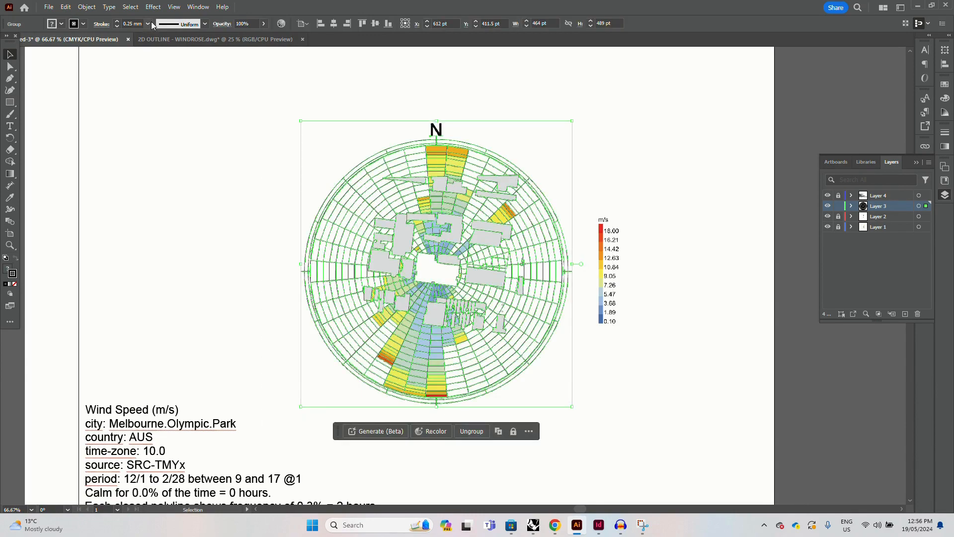
left_click(148, 23)
left_click(165, 64)
left_click(216, 203)
key("ctrl+equal")
key("ctrl+equal")
key("ctrl+equal")
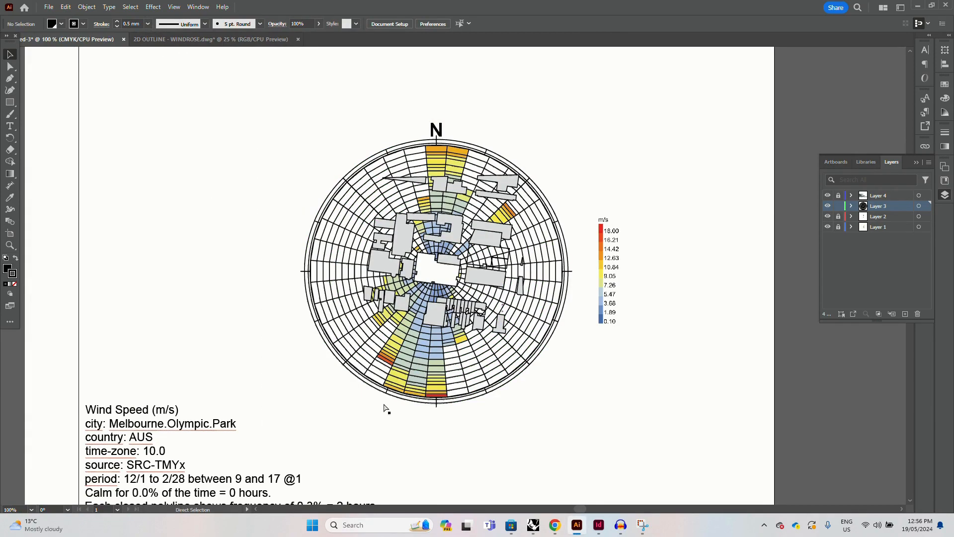
Set the wind rose linework's stroke weight to 0.35 mm and clear the selection
key("ctrl+minus")
key("ctrl+minus")
key("ctrl+minus")
mouse_move(583, 126)
left_mouse_down()
mouse_move(674, 100)
mouse_move(374, 391)
left_mouse_up()
left_click(148, 24)
left_click(162, 88)
left_click(290, 244)
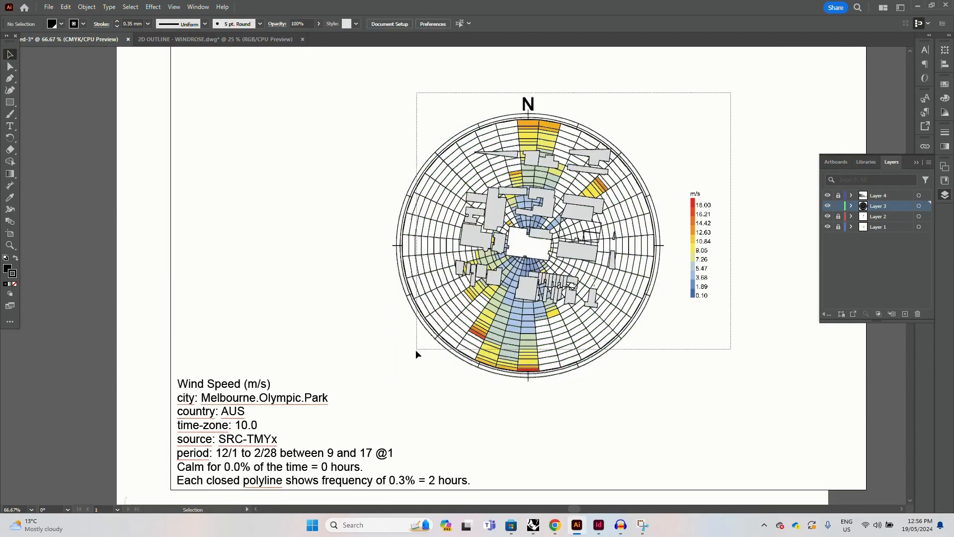
Adjust the linework's lower edge slightly to fit the coloured plan and check the alignment of the rings and buildings
left_click(550, 358)
key("ctrl+equal")
key("ctrl+equal")
key("ctrl+equal")
scroll(495, 401, "down", 6)
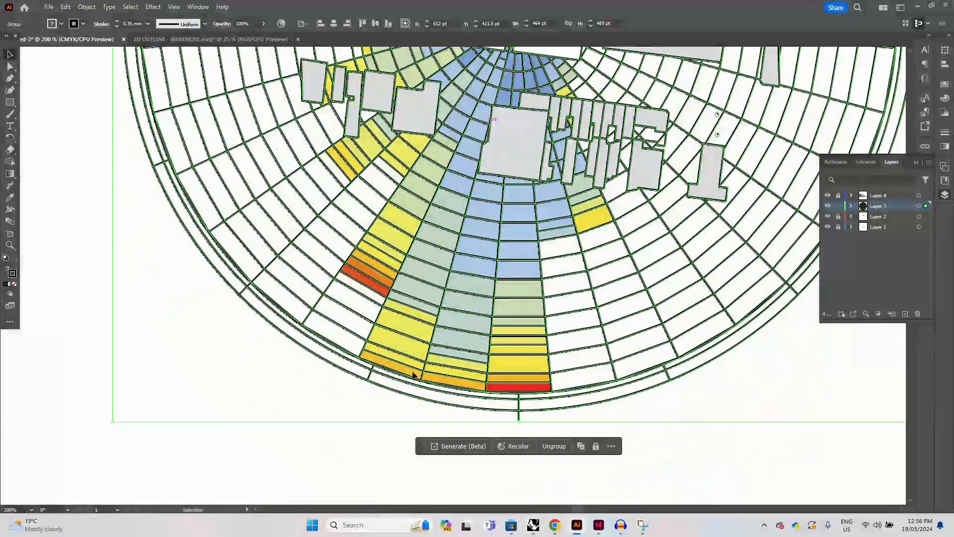
left_click_drag(521, 420, 518, 424)
left_click(690, 458)
scroll(450, 196, "up", 8)
scroll(475, 244, "down", 3)
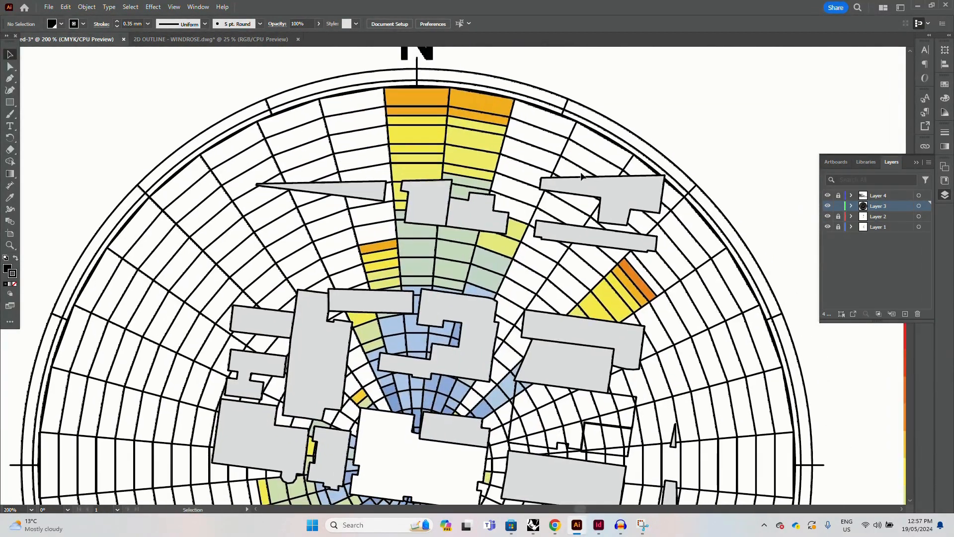
Hide Layer 4 with the text and Layer 2 with the legend, and leave Layers 3 and 1 unlocked
key("ctrl+minus")
key("ctrl+minus")
key("ctrl+minus")
key("ctrl+minus")
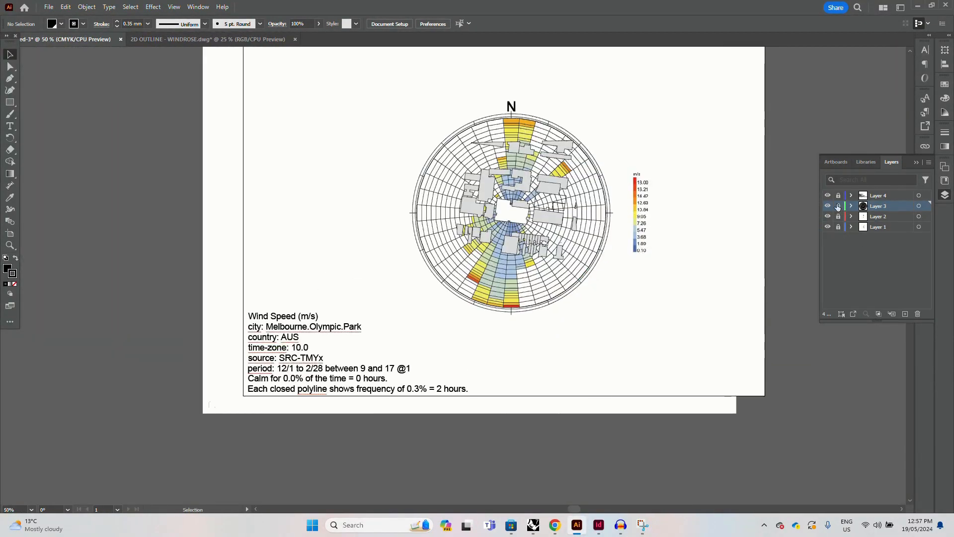
left_click(828, 196)
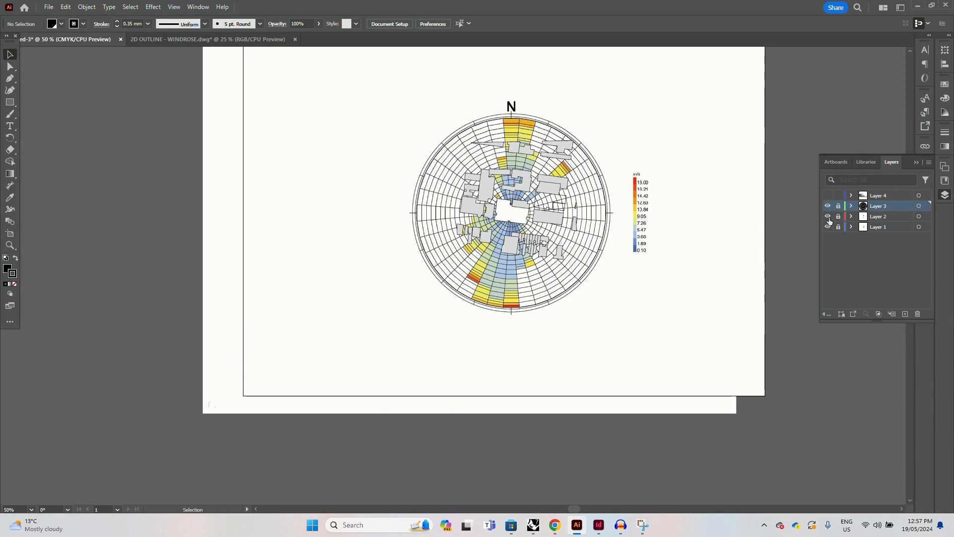
left_click(838, 228)
left_click(839, 206)
Clear the selection and draw a rectangle about 636 by 523 pt on Layer 3, covering the wind rose and its N label
left_click_drag(782, 98, 296, 377)
key("ctrl+minus")
left_click_drag(695, 139, 392, 323)
left_click(266, 120)
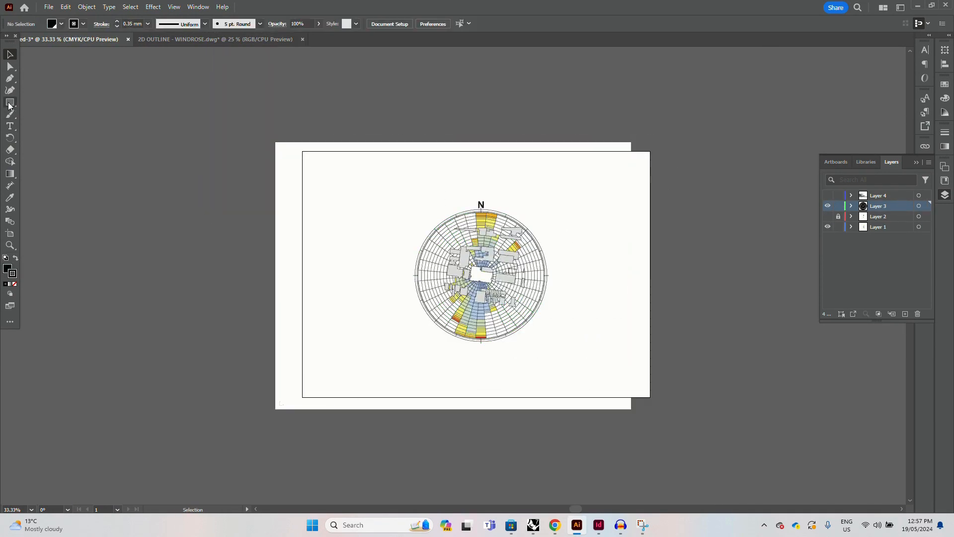
left_click_drag(389, 202, 573, 354)
key("v")
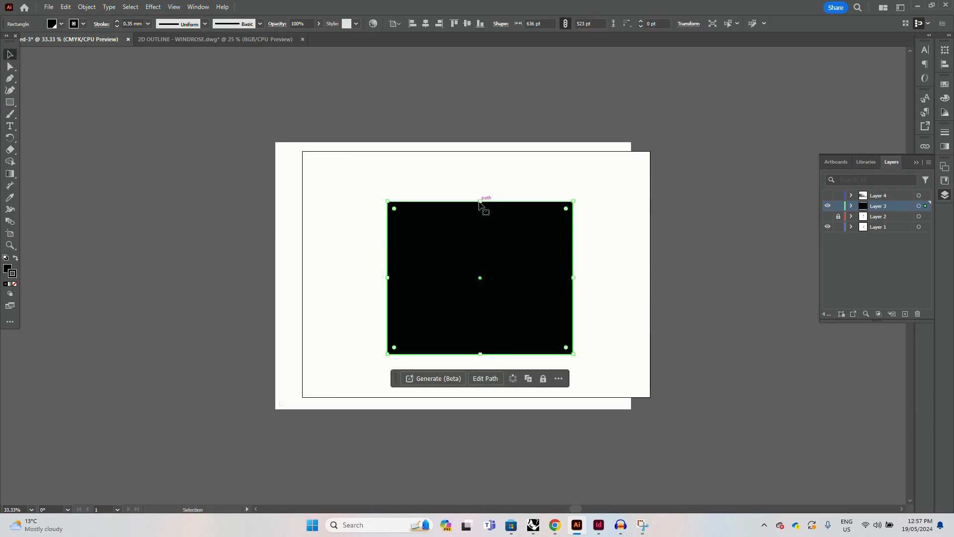
Extend the rectangle upward to a height of 554 pt and use it as a clipping mask for the coloured plan
left_click_drag(482, 205, 481, 194)
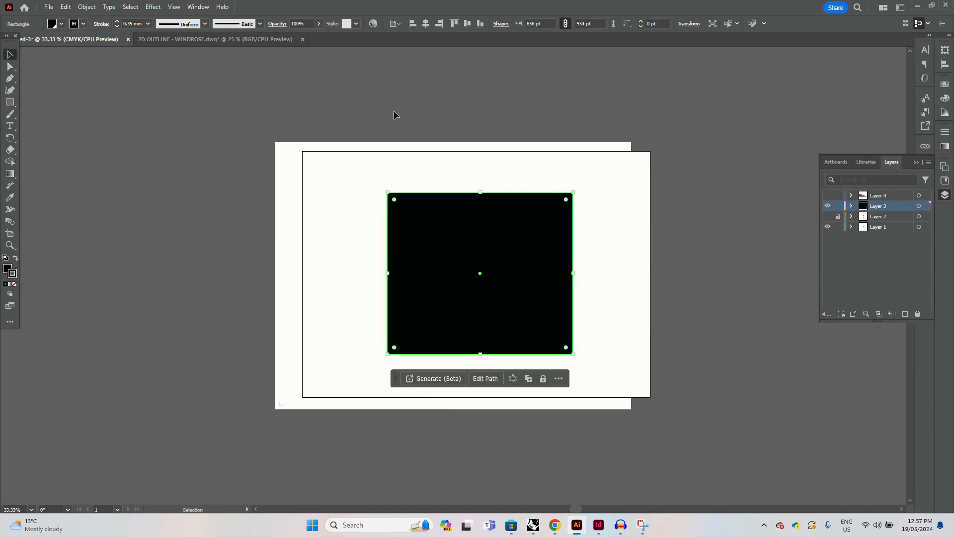
left_click_drag(394, 113, 362, 243)
key("ctrl+7")
left_click(641, 175)
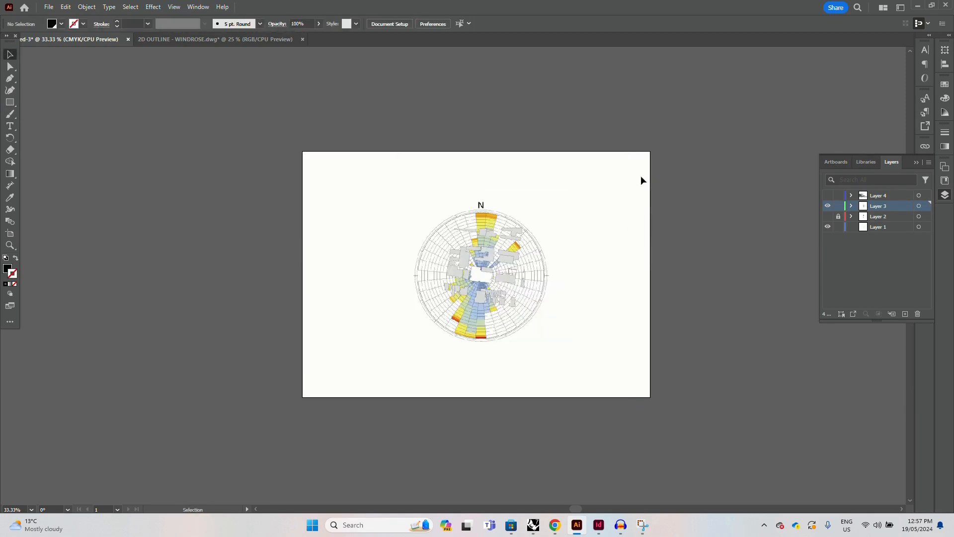
Group the clipped coloured plan with the wind rose linework and enlarge the group proportionally to about 876 by 763 pt
left_click_drag(640, 175, 363, 373)
left_click(515, 378)
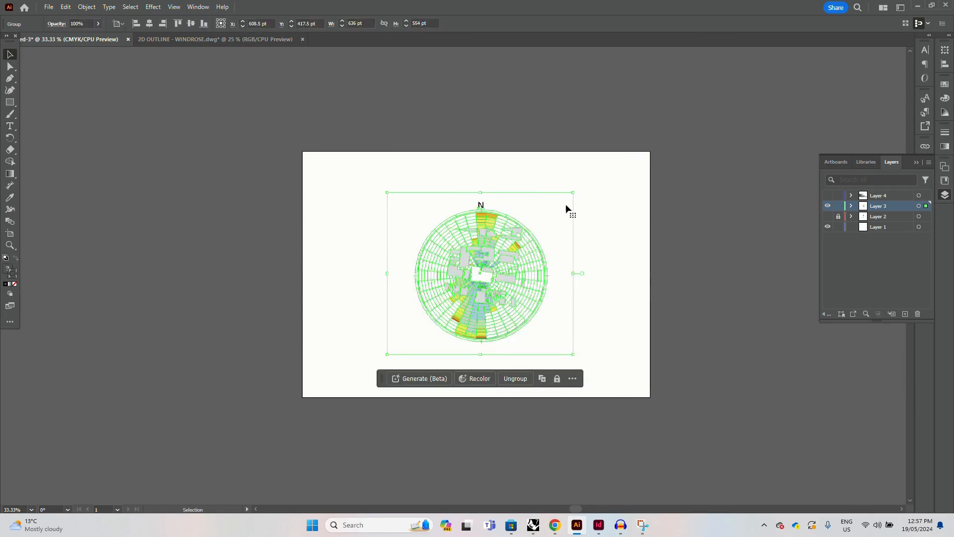
left_click_drag(574, 192, 611, 161)
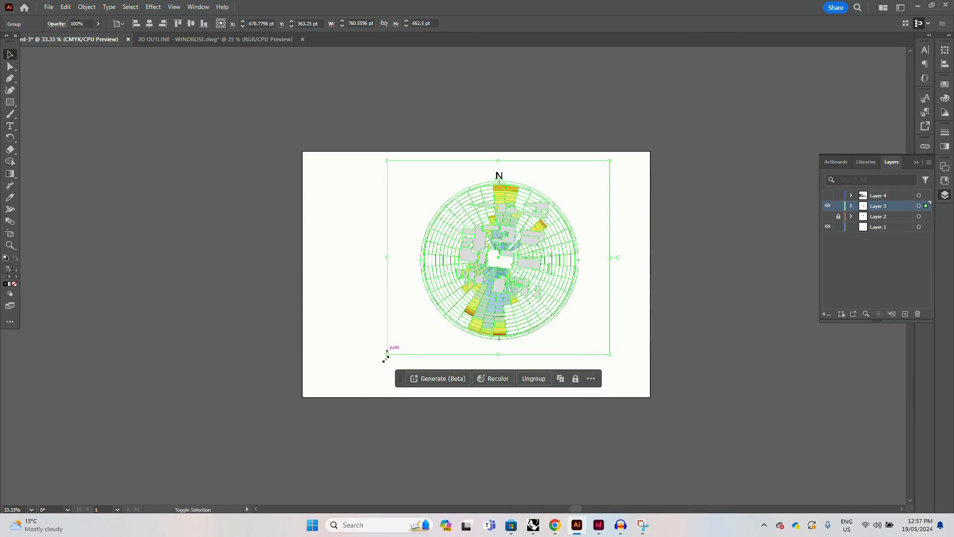
left_click_drag(386, 356, 354, 383)
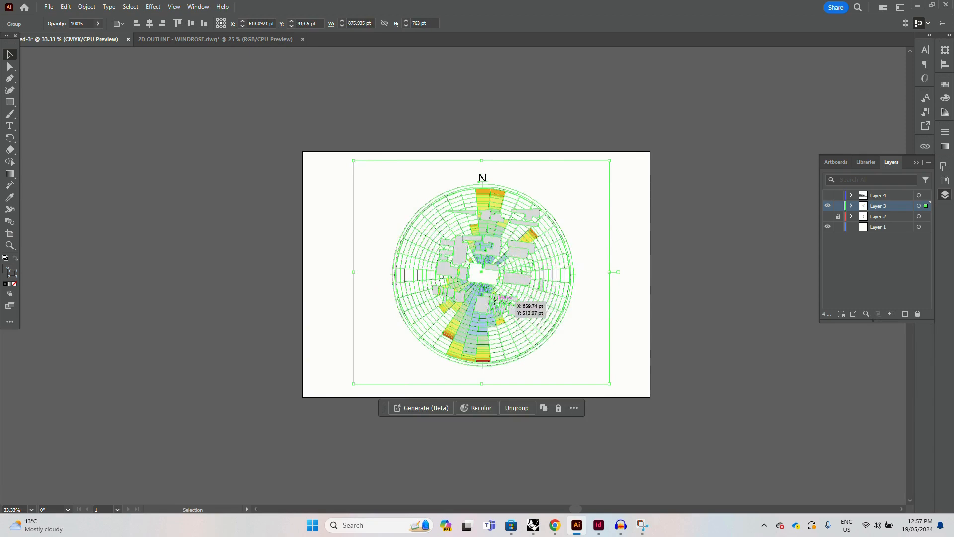
Move the wind rose group about 172 pt right and 24 pt up on the artboard and check it unselected
left_click_drag(495, 301, 544, 293)
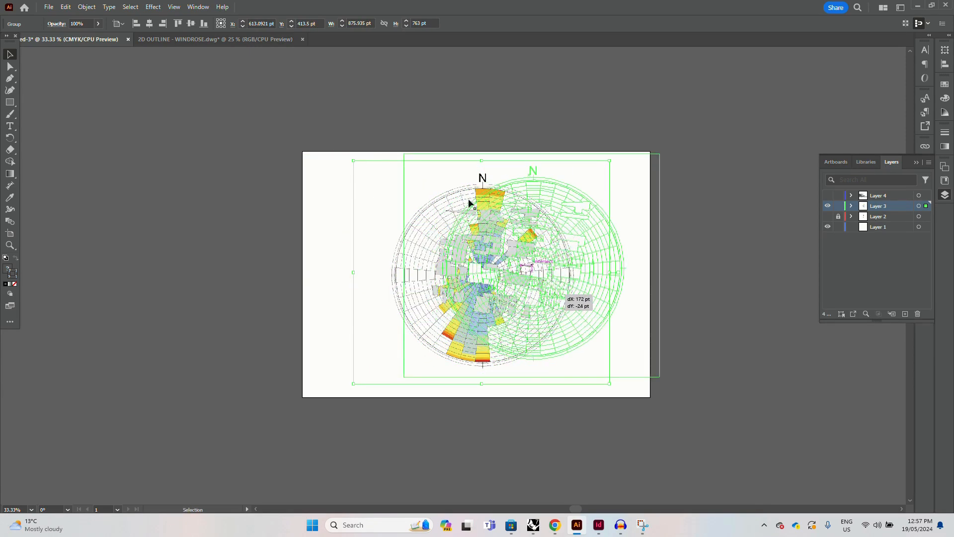
left_click(478, 124)
key("ctrl+equal")
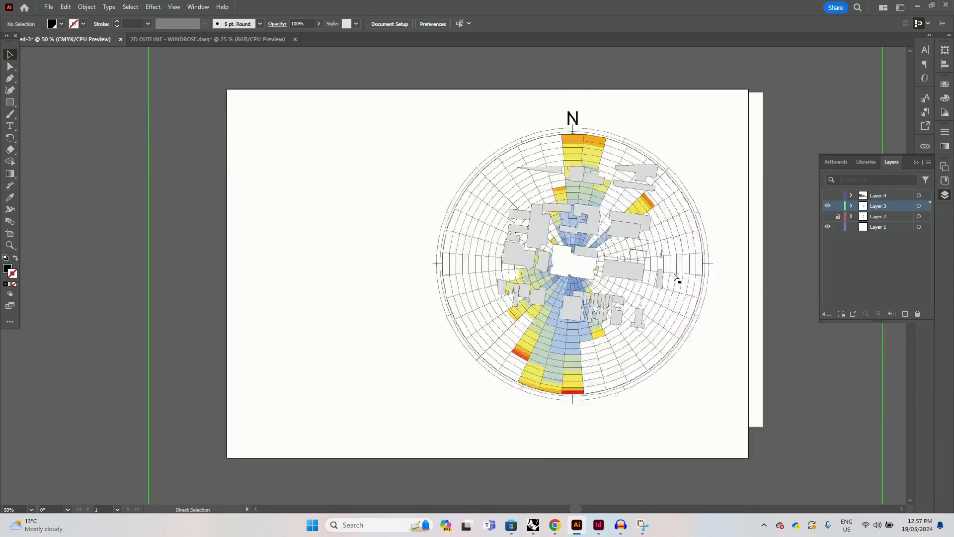
key("ctrl+equal")
key("ctrl+equal")
key("ctrl+minus")
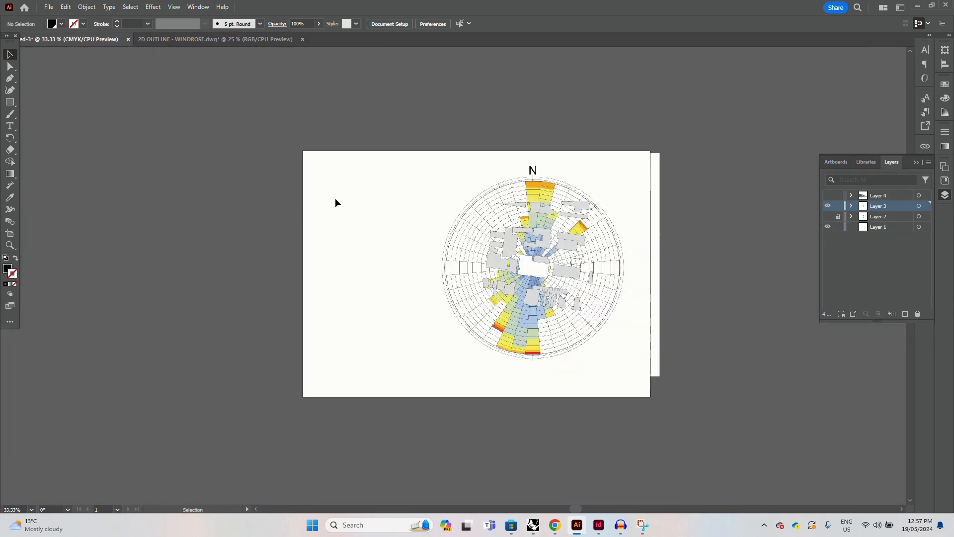
Ungroup the wind rose artwork and move the clipped coloured plan from Layer 3 to Layer 1, beneath the linework
left_click(539, 219)
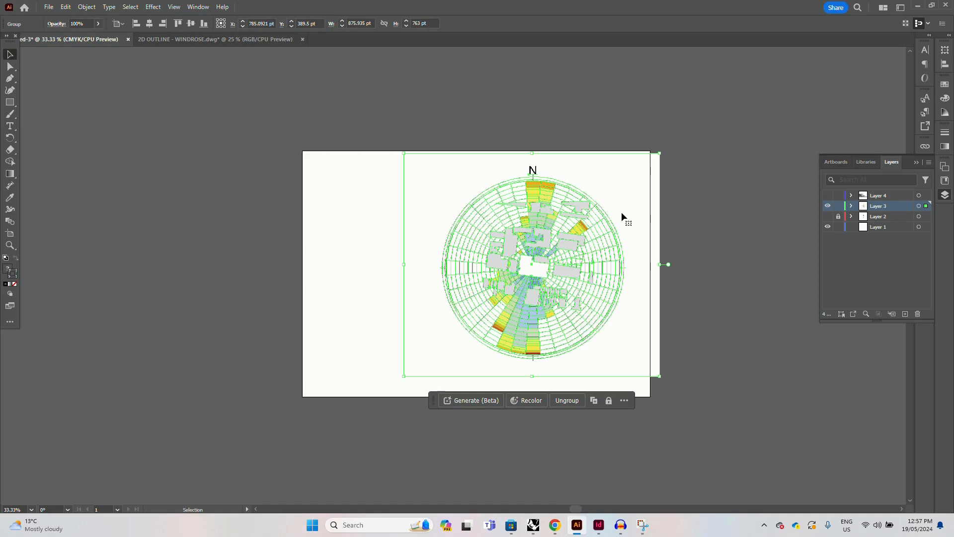
right_click(621, 212)
left_click(647, 347)
left_click(623, 223)
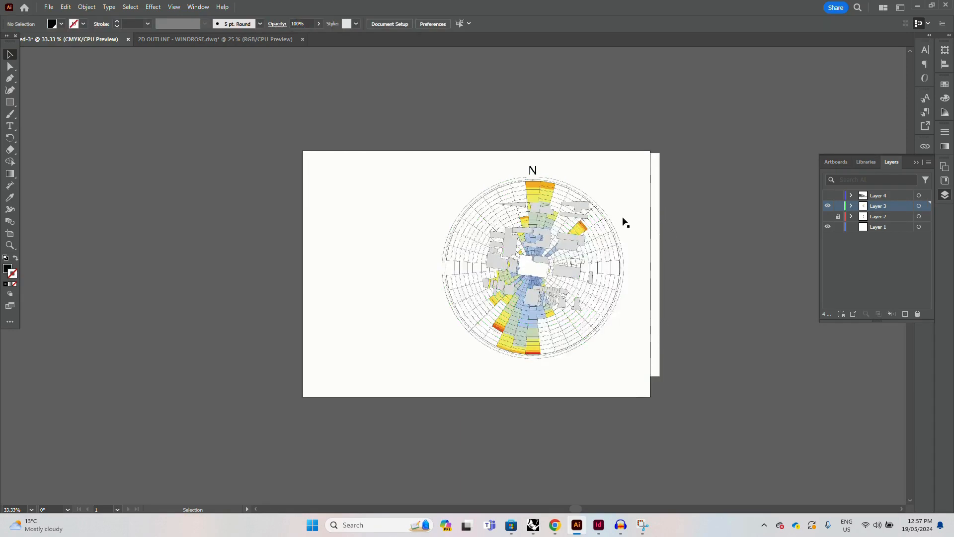
left_click(596, 220)
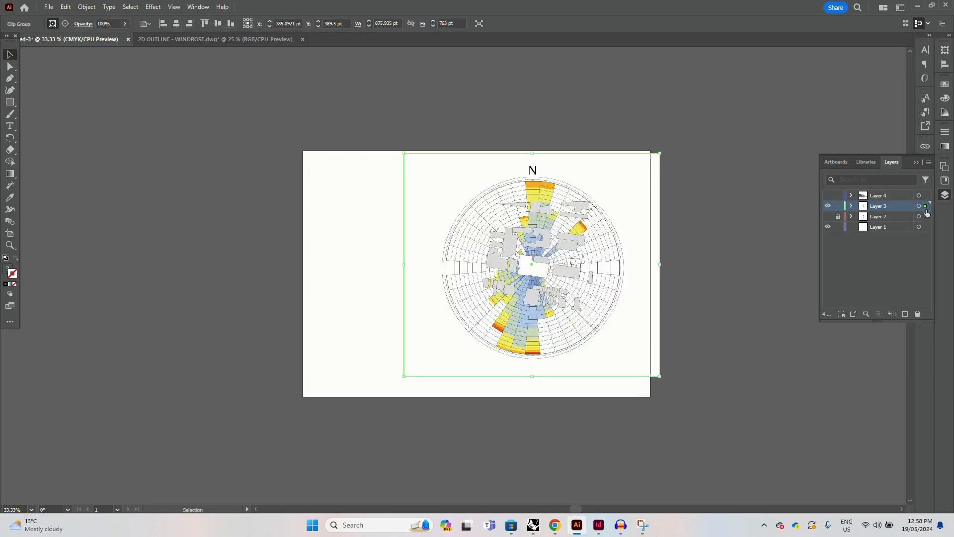
left_click_drag(927, 214, 927, 227)
left_click(721, 221)
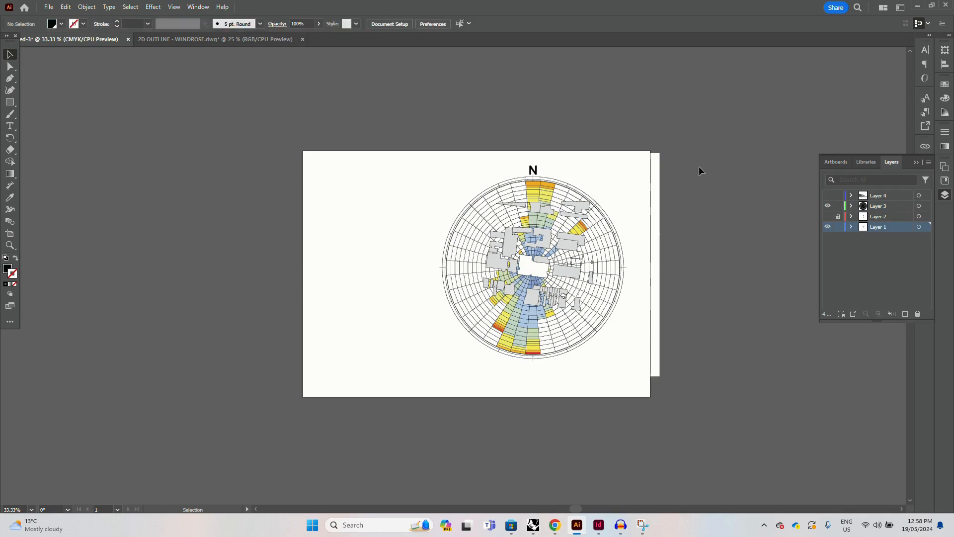
Group the wind rose linework with the clipped coloured plan on Layer 3 and clear the selection
key("a")
left_click_drag(657, 149, 394, 396)
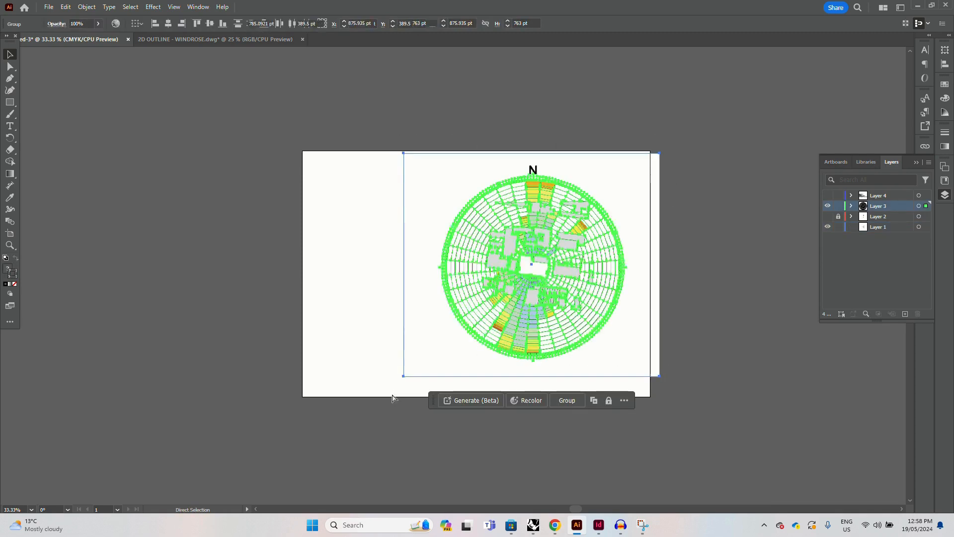
left_click(217, 326)
key("v")
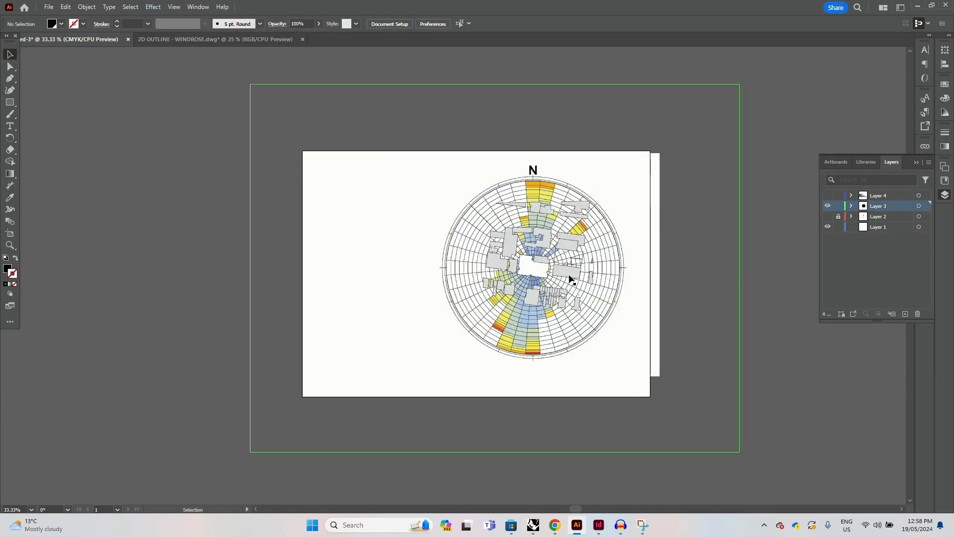
Lock Layer 3 with the wind rose, and show and unlock Layer 2 with the legend
left_click(571, 279)
left_click(838, 206)
left_click(828, 217)
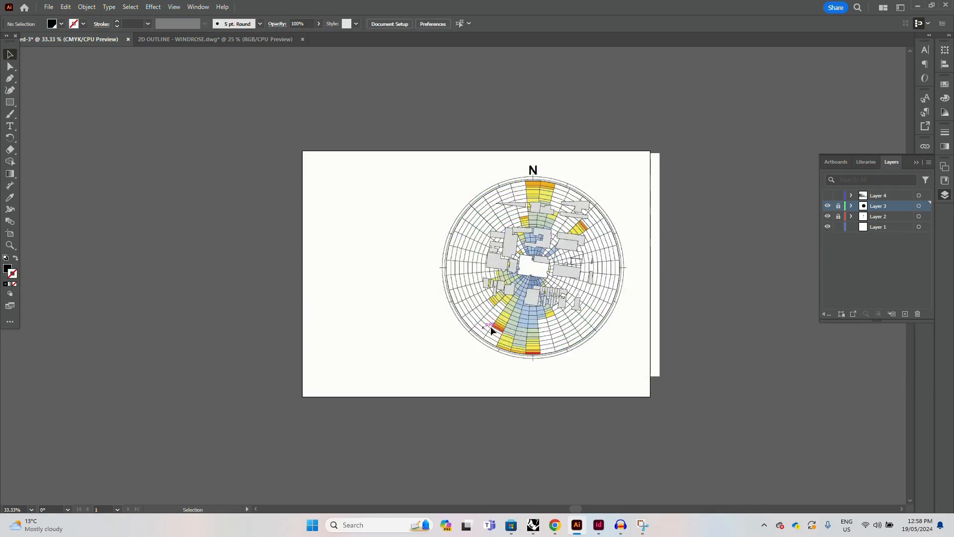
left_click(839, 217)
Move the legend to the right of the wind rose, transfer it from Layer 2 to Layer 4, and show Layer 4
left_click_drag(669, 180, 410, 380)
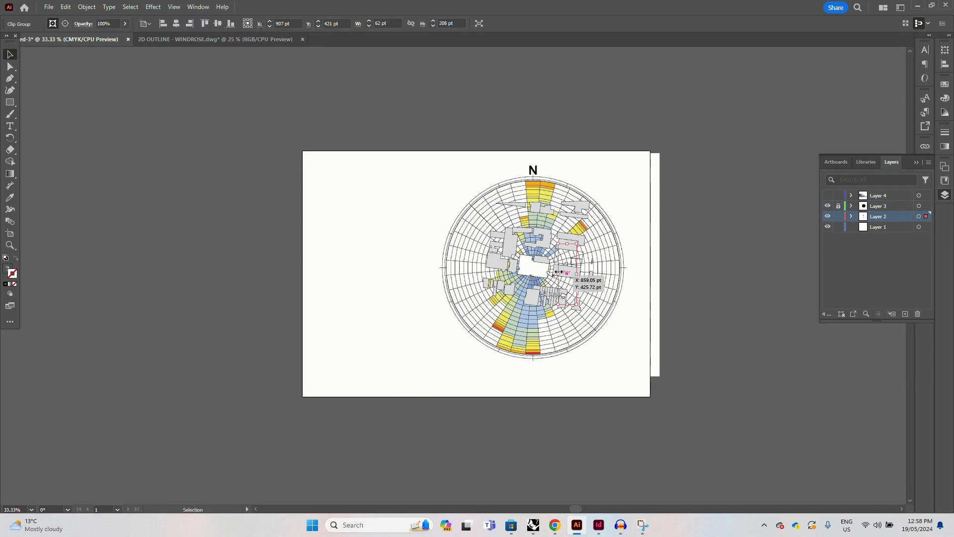
left_click_drag(569, 261, 637, 249)
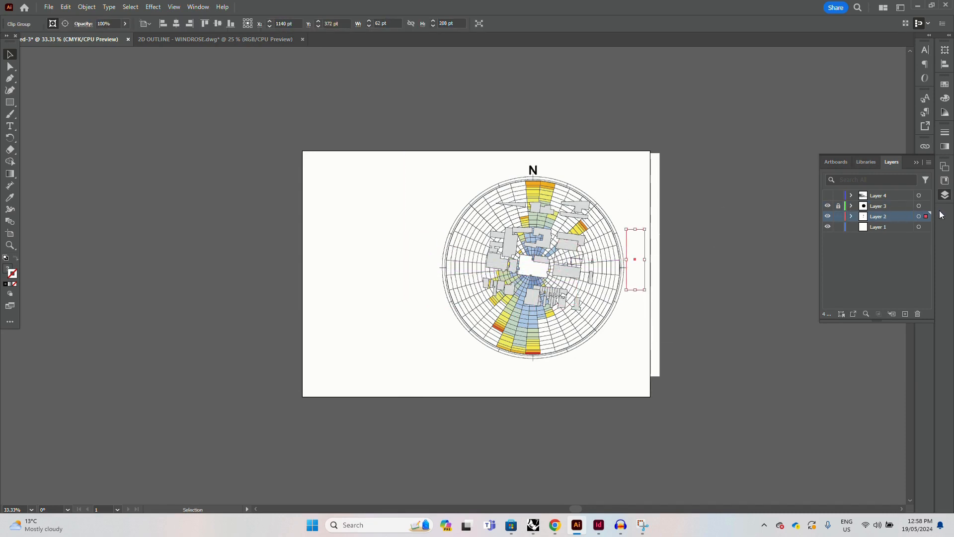
key("Delete")
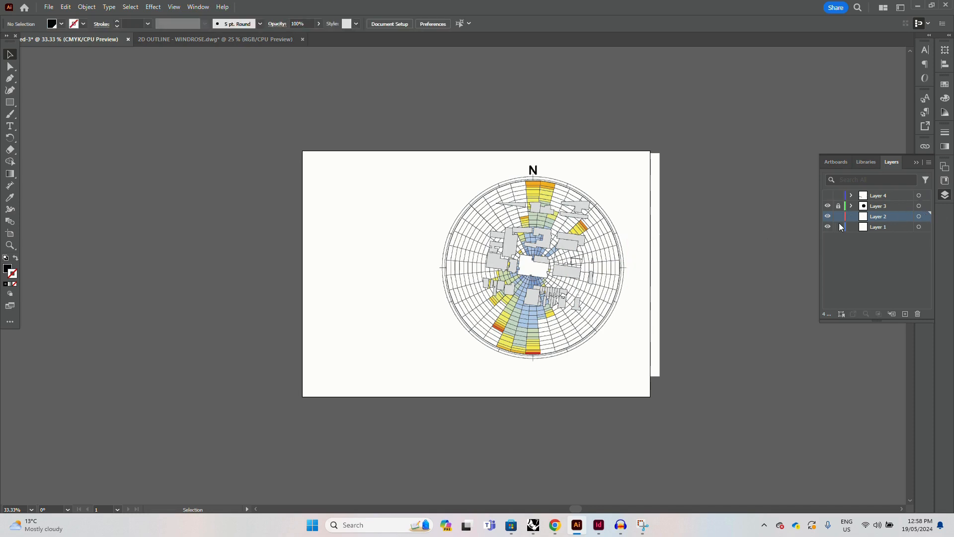
left_click(827, 196)
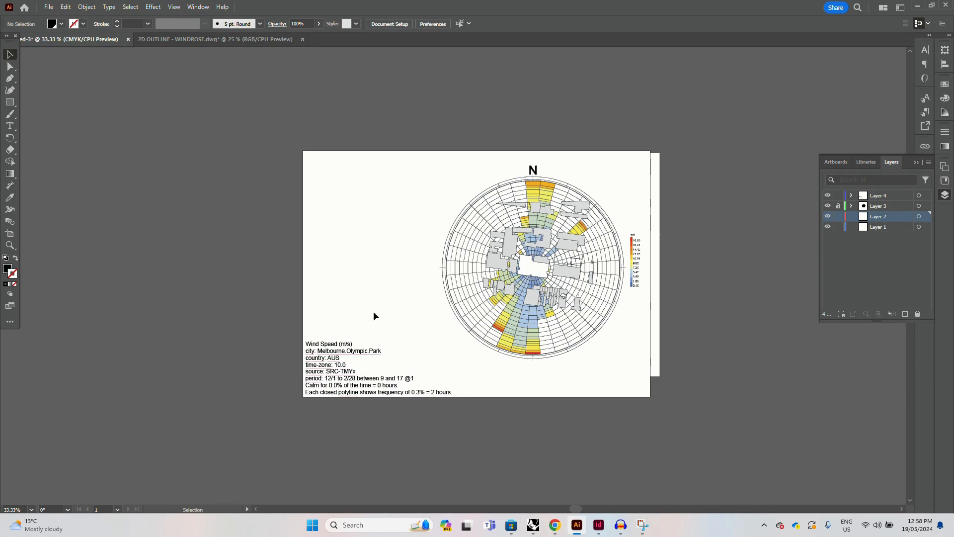
Move the wind speed text inward from the artboard's lower-left corner, place the legend above its left end, and check the layout
left_click_drag(389, 309, 339, 355)
left_click_drag(653, 218, 316, 305)
left_click_drag(340, 254, 351, 243)
left_click(404, 221)
key("ctrl+plus")
key("ctrl+plus")
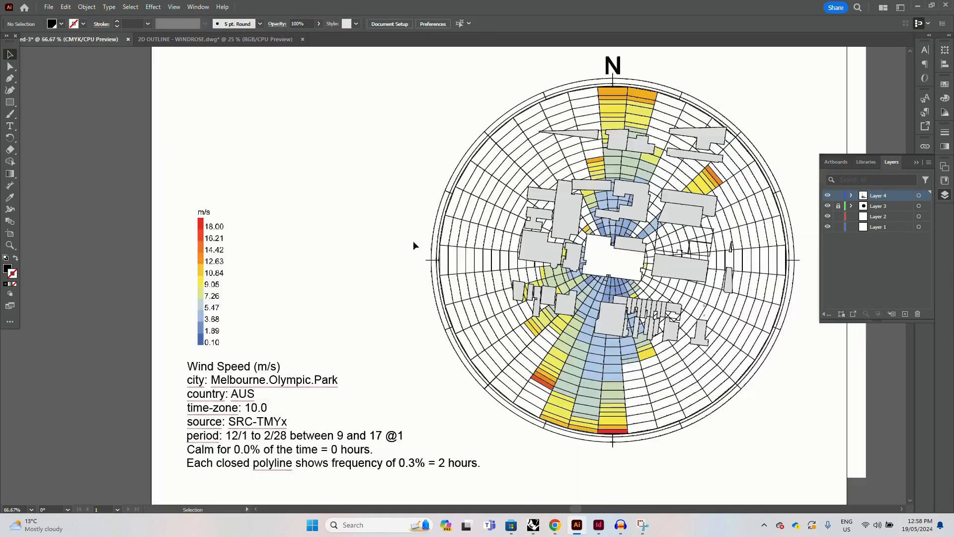
left_click_drag(529, 268, 485, 263)
key("ctrl+minus")
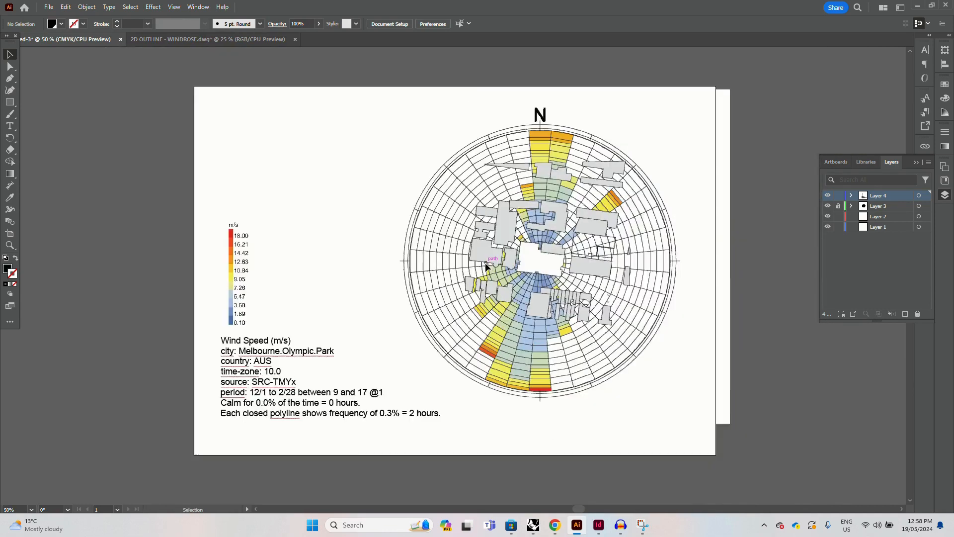
scroll(408, 260, "up", 1)
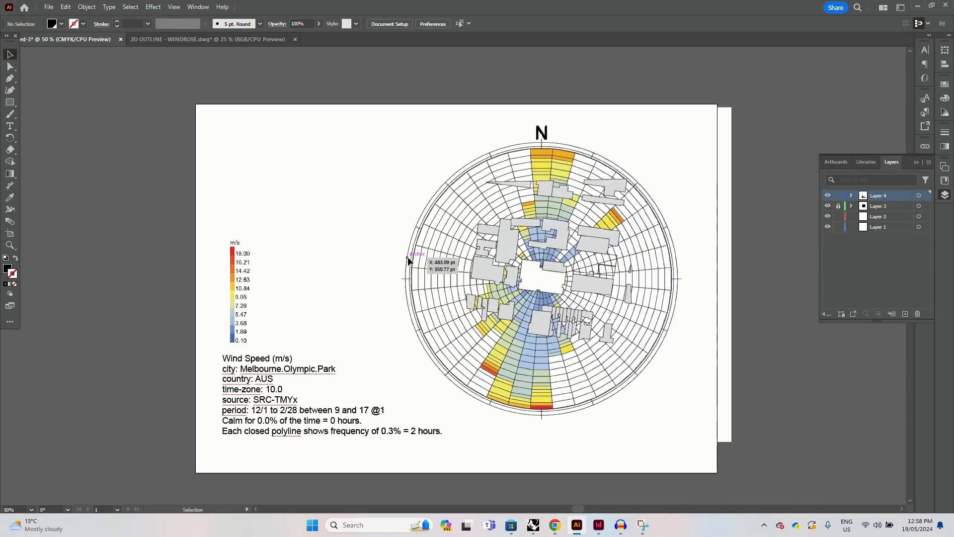